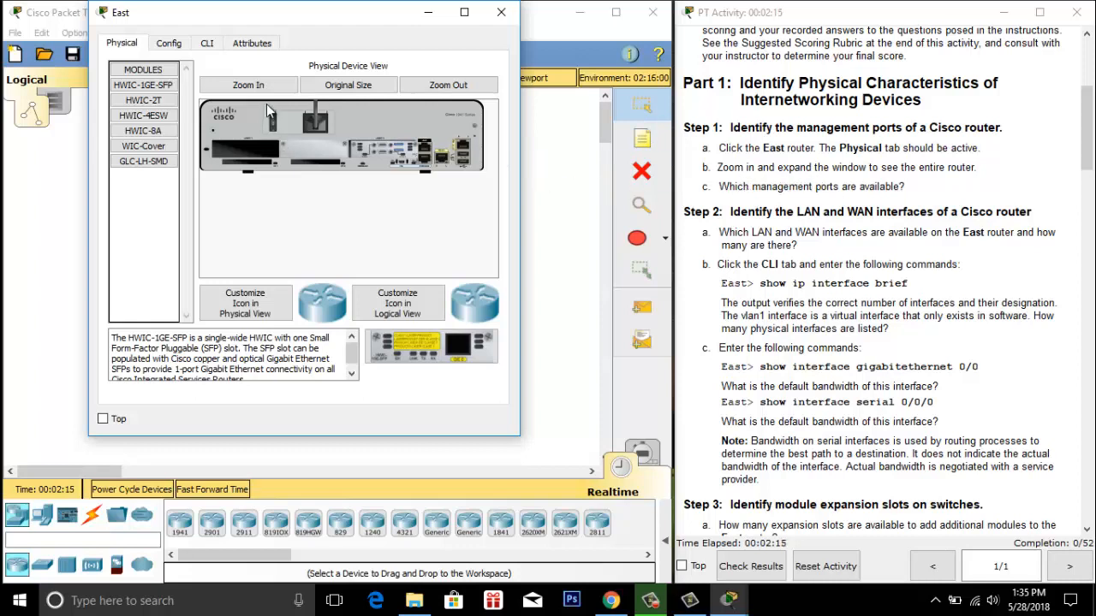
Zoom in on the East router's physical view and widen its window to examine the management, LAN and WAN ports
{"action": "left_click", "coordinate": [247, 86]}
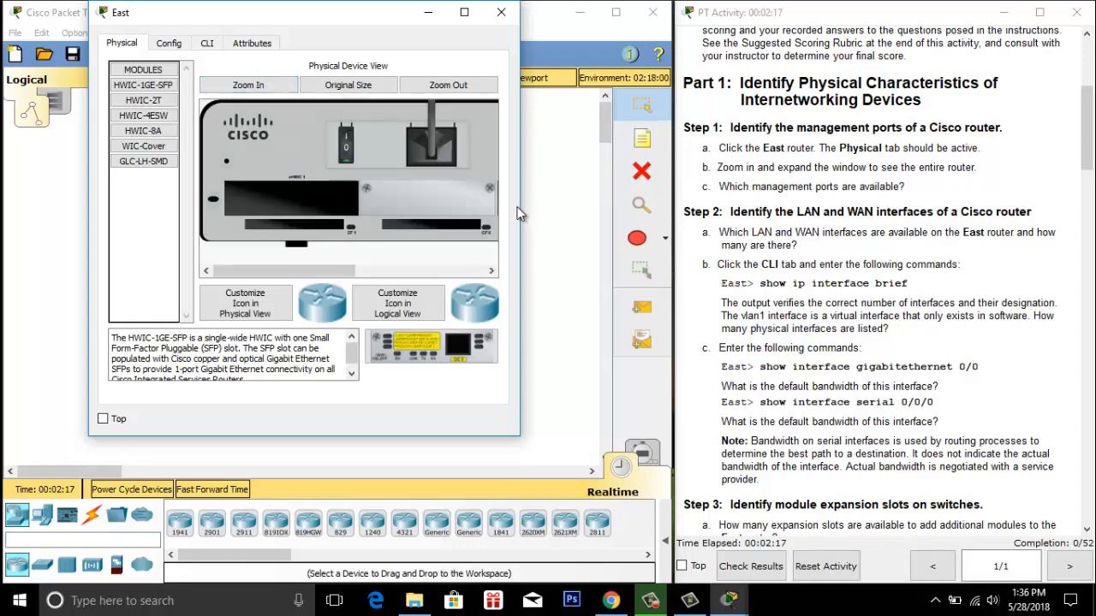
{"action": "left_click_drag", "start_coordinate": [519, 209], "coordinate": [681, 214]}
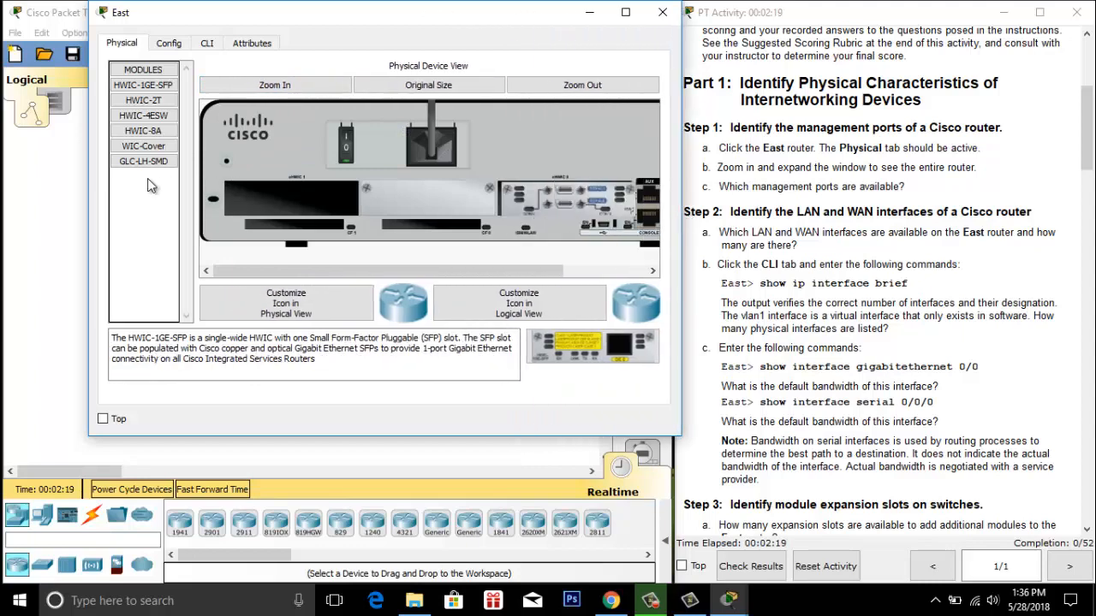
{"action": "left_click_drag", "start_coordinate": [90, 186], "coordinate": [4, 186]}
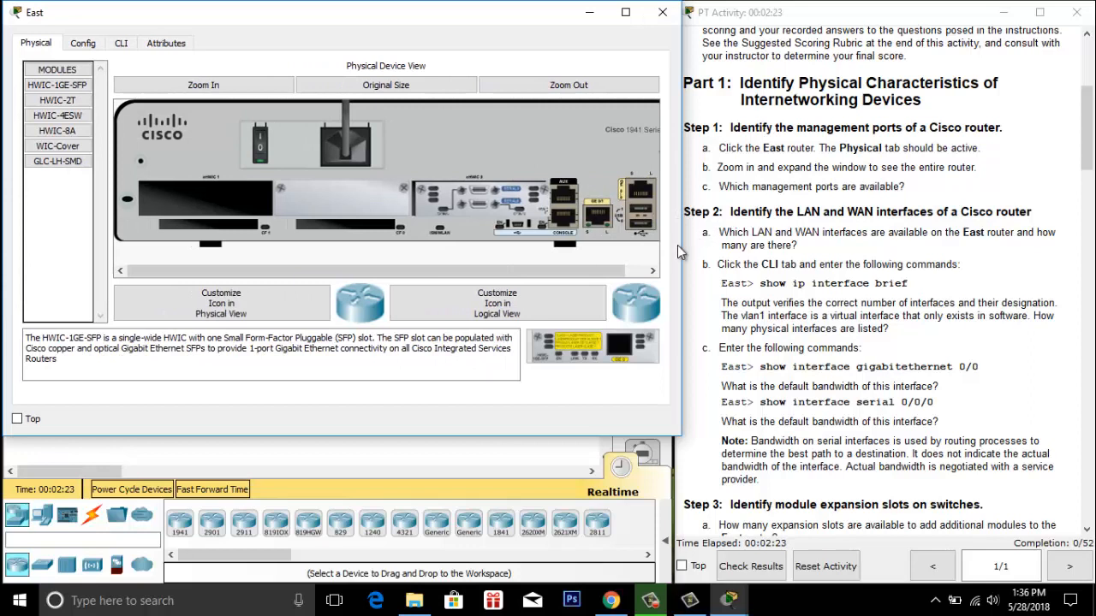
{"action": "left_click_drag", "start_coordinate": [607, 271], "coordinate": [627, 271]}
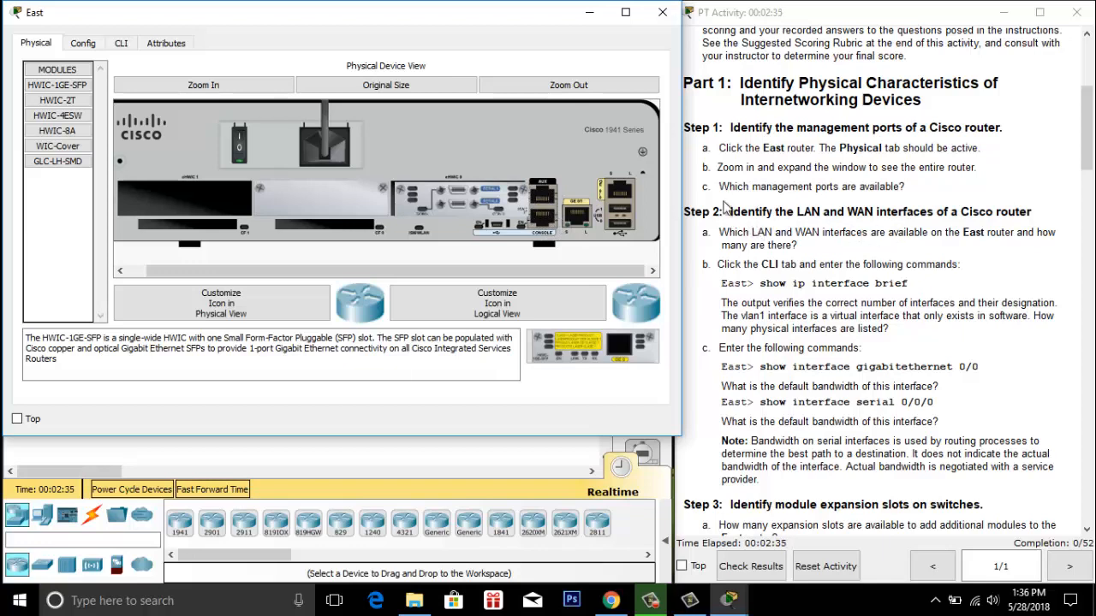
{"action": "scroll", "coordinate": [874, 190], "scroll_direction": "down", "scroll_amount": 1}
{"action": "scroll", "coordinate": [873, 190], "scroll_direction": "down", "scroll_amount": 1}
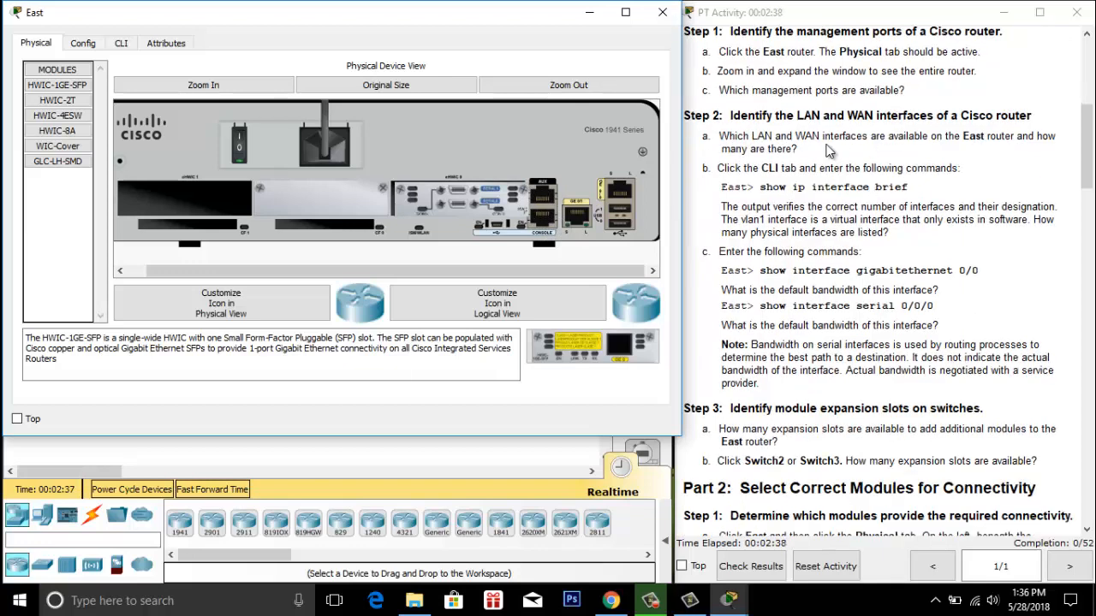
{"action": "left_click_drag", "start_coordinate": [734, 115], "coordinate": [1038, 118]}
{"action": "left_click", "coordinate": [1009, 162]}
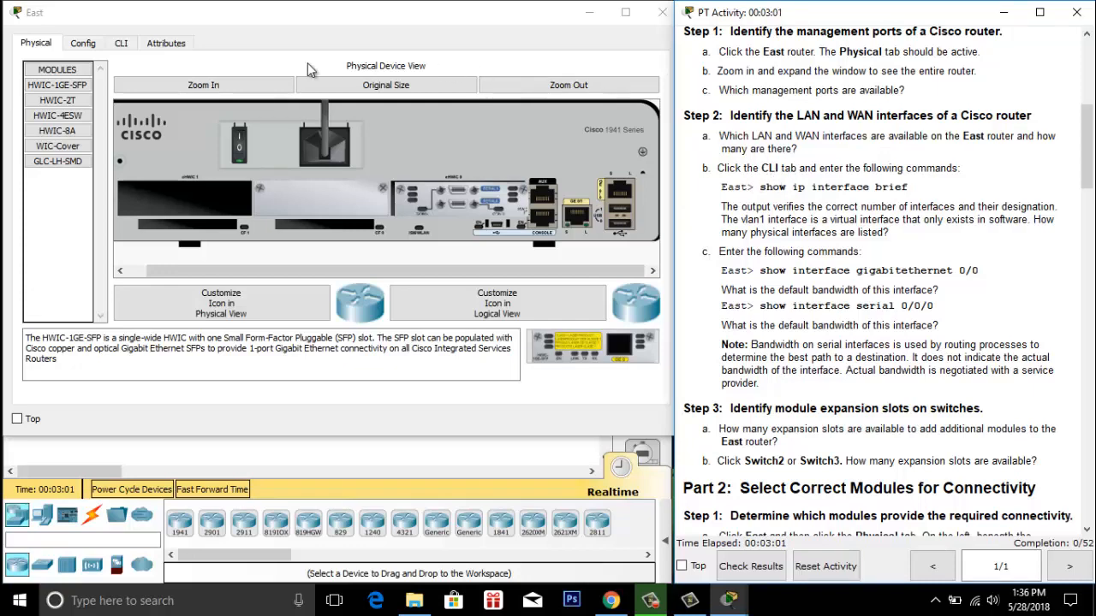
Open the East router's command line and run show ip interface brief
{"action": "left_click", "coordinate": [121, 43]}
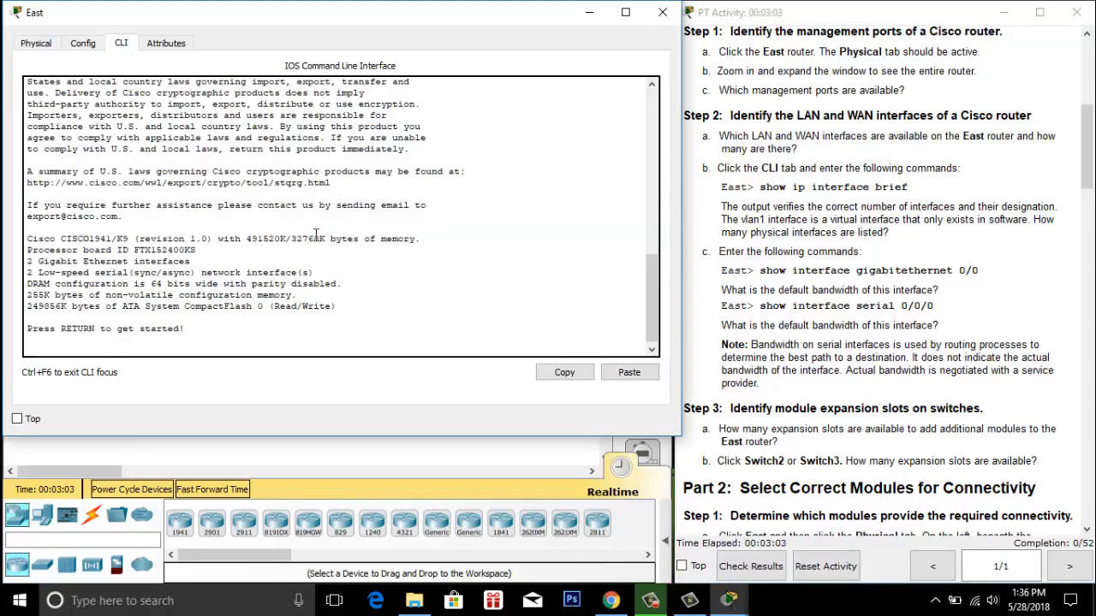
{"action": "left_click_drag", "start_coordinate": [683, 187], "coordinate": [565, 190]}
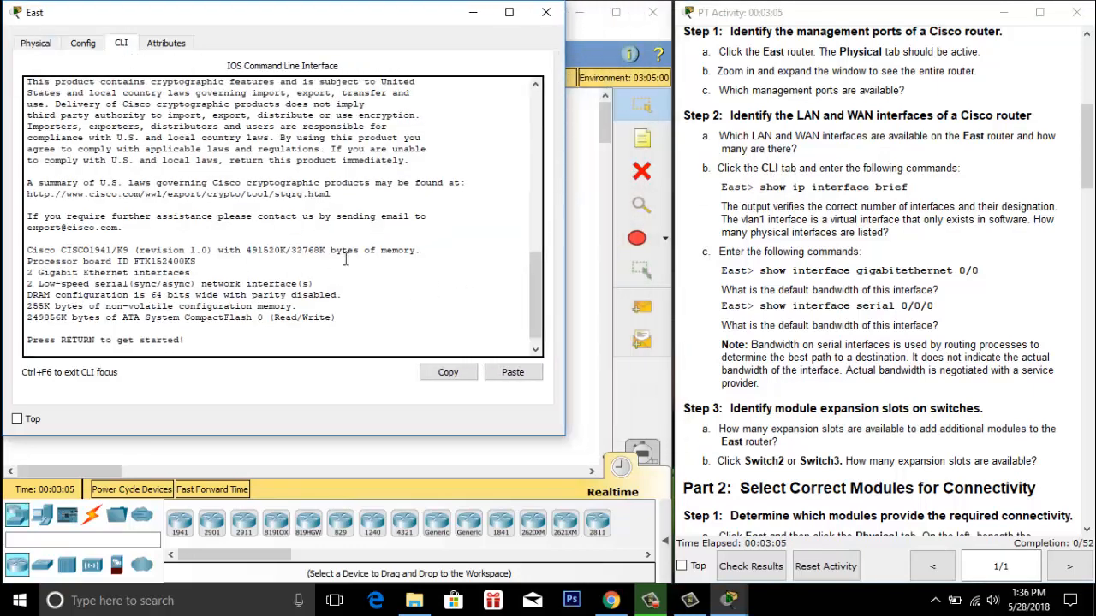
{"action": "key", "text": "Return"}
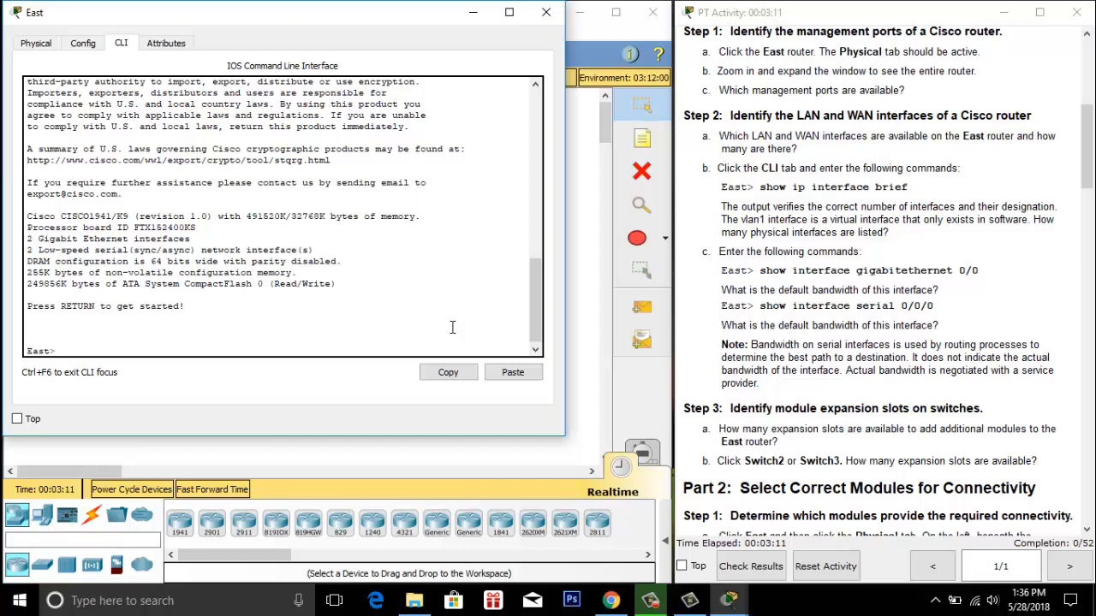
{"action": "type", "text": "show ip interface b"}
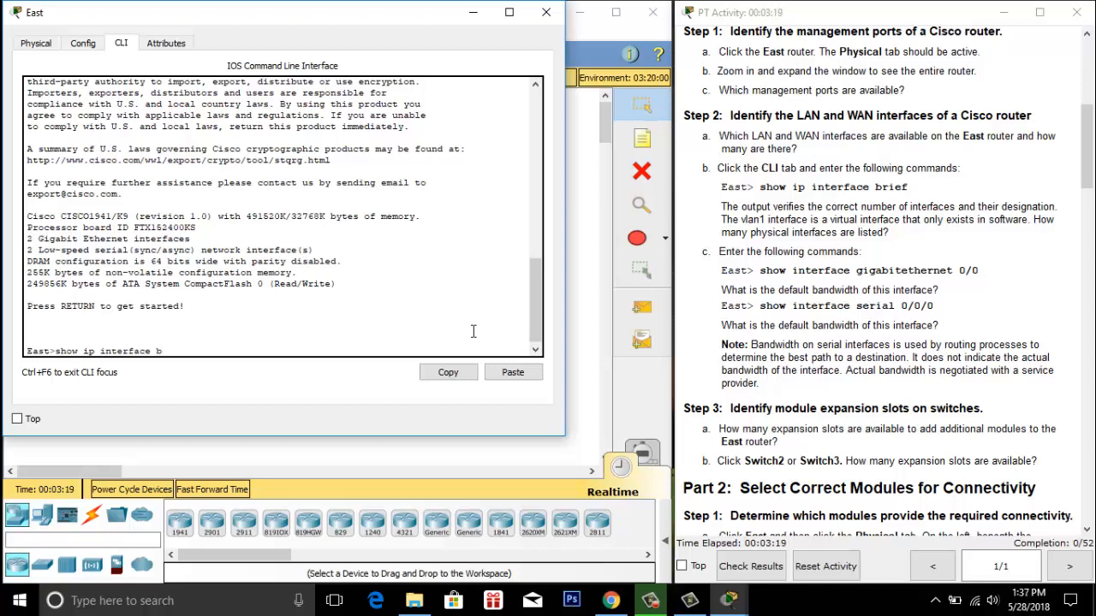
{"action": "type", "text": "rief"}
{"action": "key", "text": "Return"}
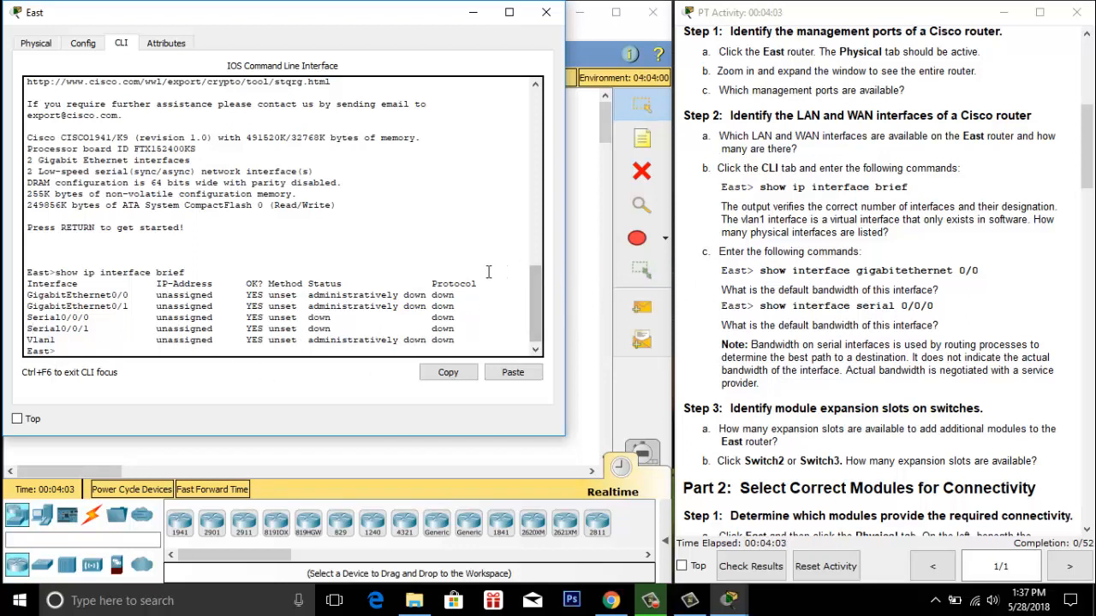
Run show interface gigabitethernet 0/0 on the East router
{"action": "type", "text": "show"}
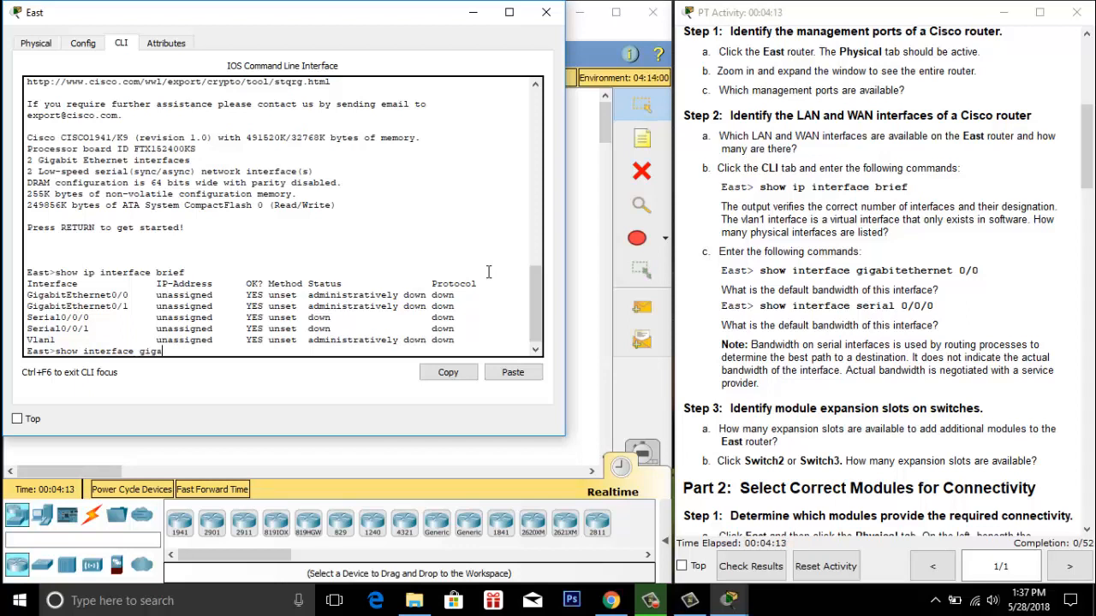
{"action": "type", "text": "interface gigabit"}
{"action": "type", "text": "ethernet 0/0"}
{"action": "key", "text": "Return"}
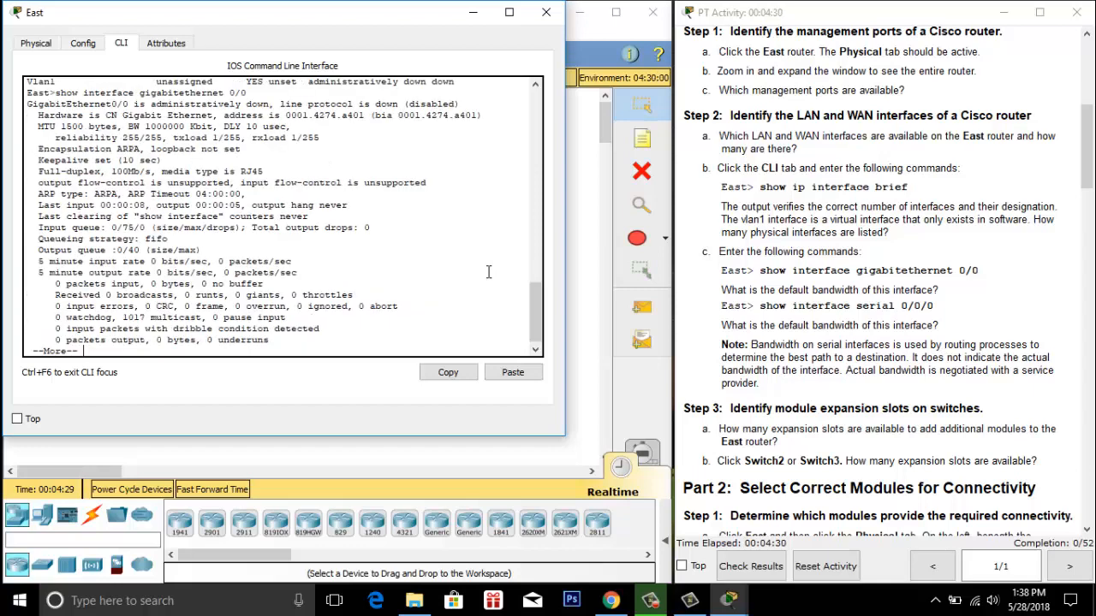
Locate and highlight the bandwidth entry in the GigabitEthernet 0/0 output
{"action": "scroll", "coordinate": [190, 235], "scroll_direction": "up", "scroll_amount": 3}
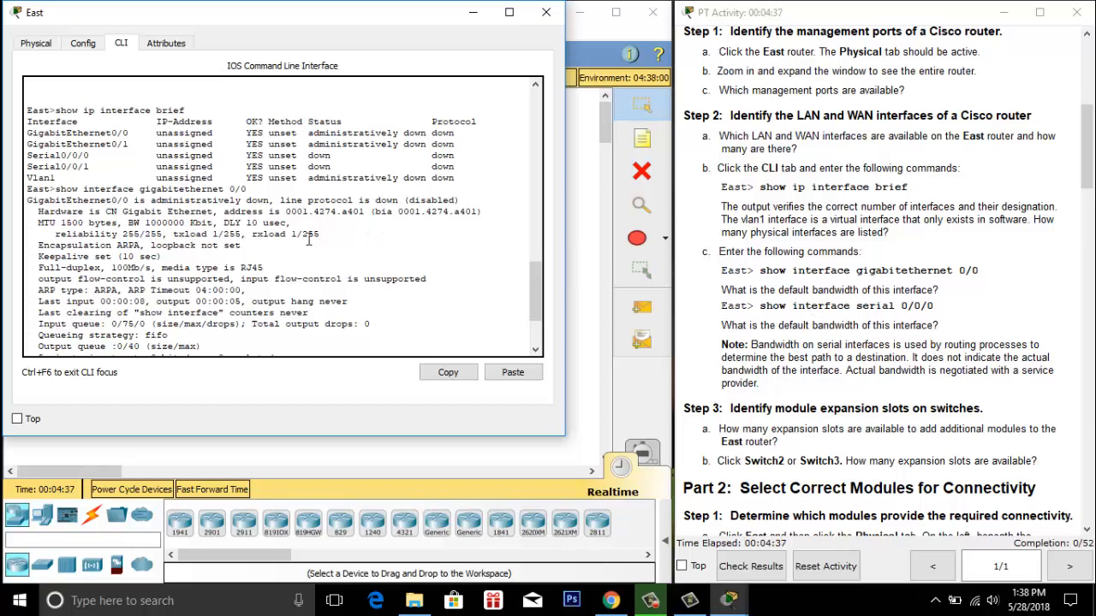
{"action": "scroll", "coordinate": [159, 214], "scroll_direction": "up", "scroll_amount": 2}
{"action": "scroll", "coordinate": [193, 224], "scroll_direction": "up", "scroll_amount": 2}
{"action": "scroll", "coordinate": [206, 226], "scroll_direction": "down", "scroll_amount": 6}
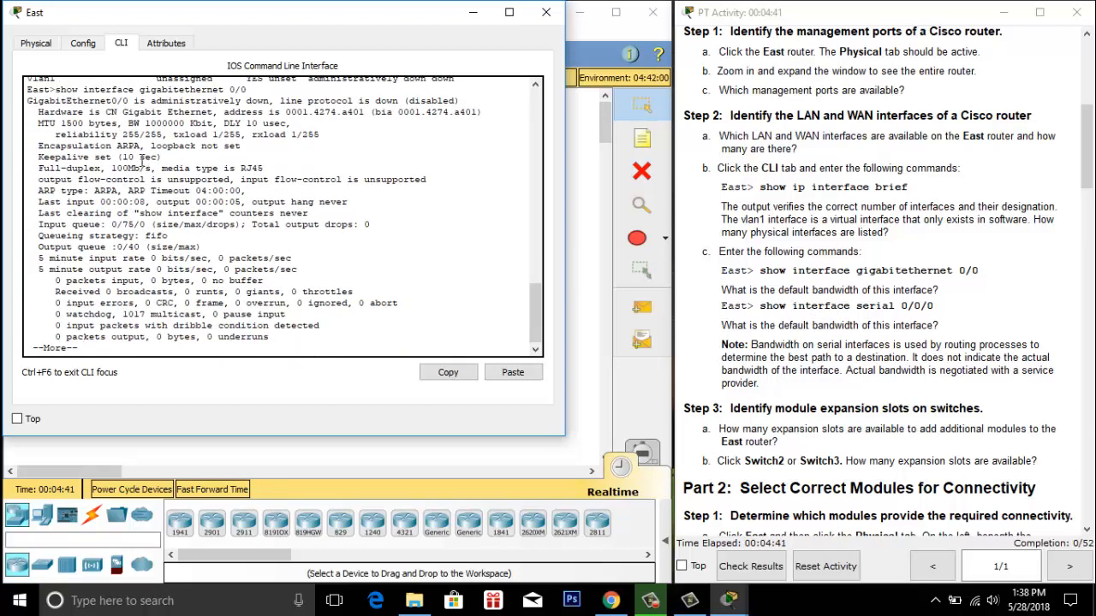
{"action": "left_click_drag", "start_coordinate": [130, 123], "coordinate": [214, 129]}
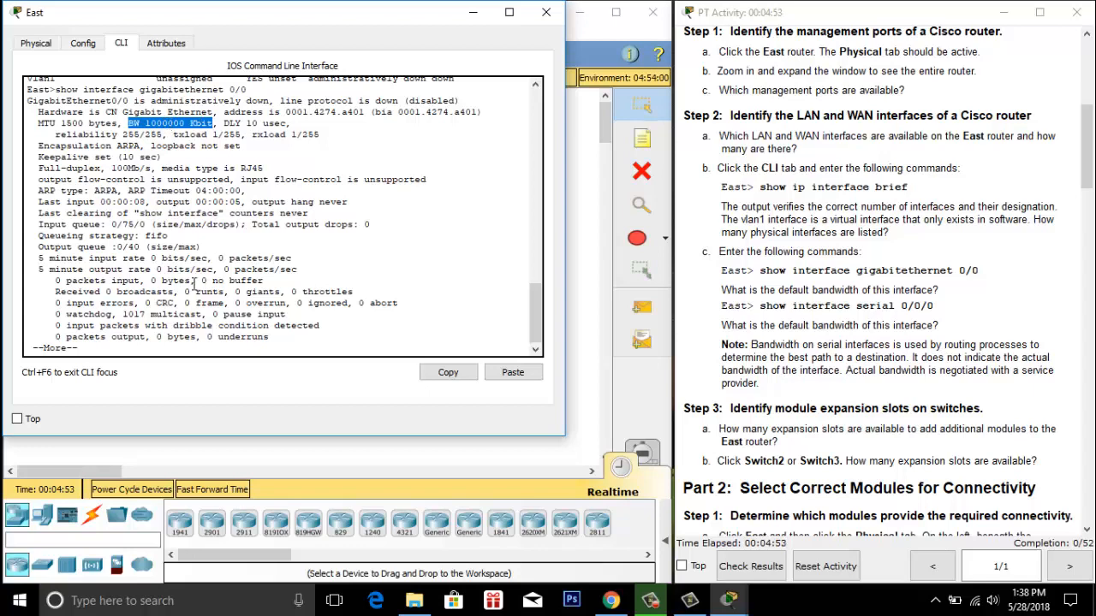
Page through the rest of the GigabitEthernet 0/0 output to return to the East> prompt
{"action": "left_click", "coordinate": [135, 345]}
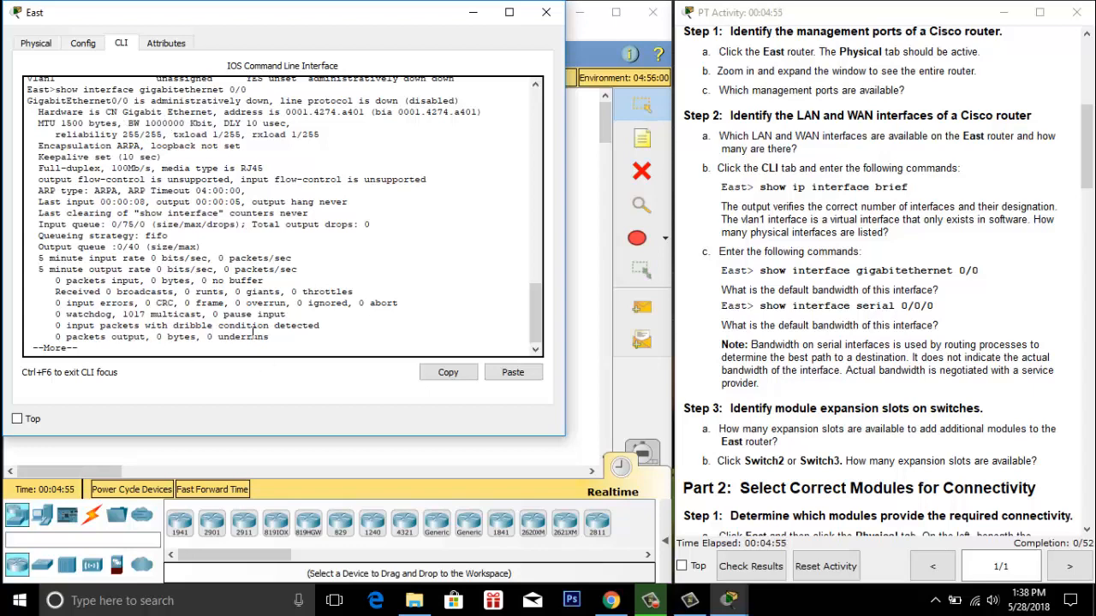
{"action": "key", "text": "Return"}
{"action": "key", "text": "Return"}
{"action": "key", "text": "Return"}
{"action": "key", "text": "Return"}
{"action": "key", "text": "Return"}
{"action": "key", "text": "Return"}
{"action": "key", "text": "Return"}
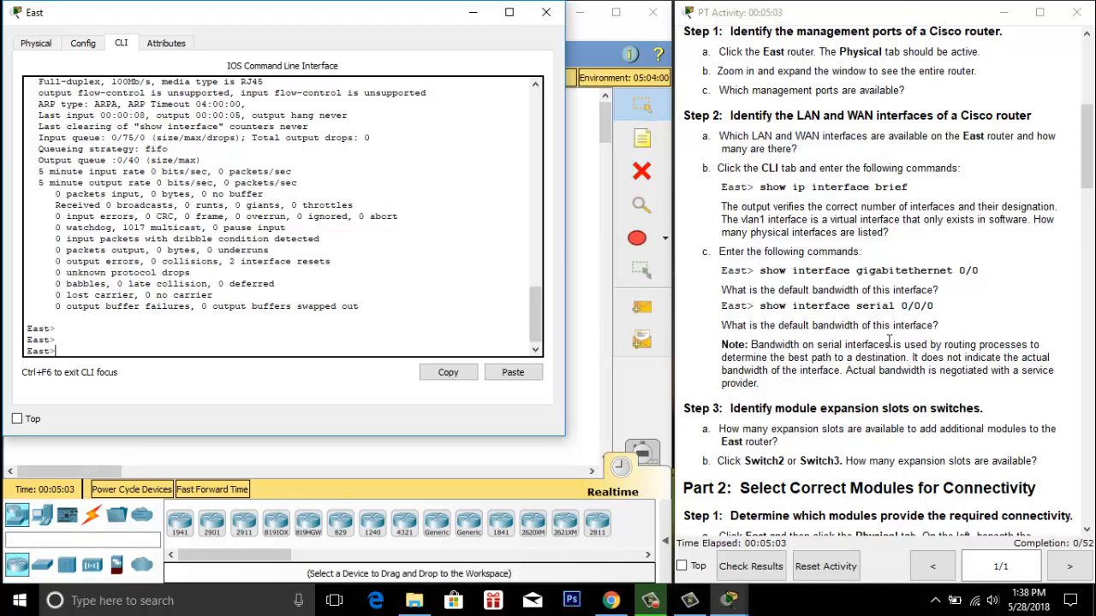
Run show interface serial 0/0/0 and highlight the bandwidth entry in its output
{"action": "type", "text": "show interface serial"}
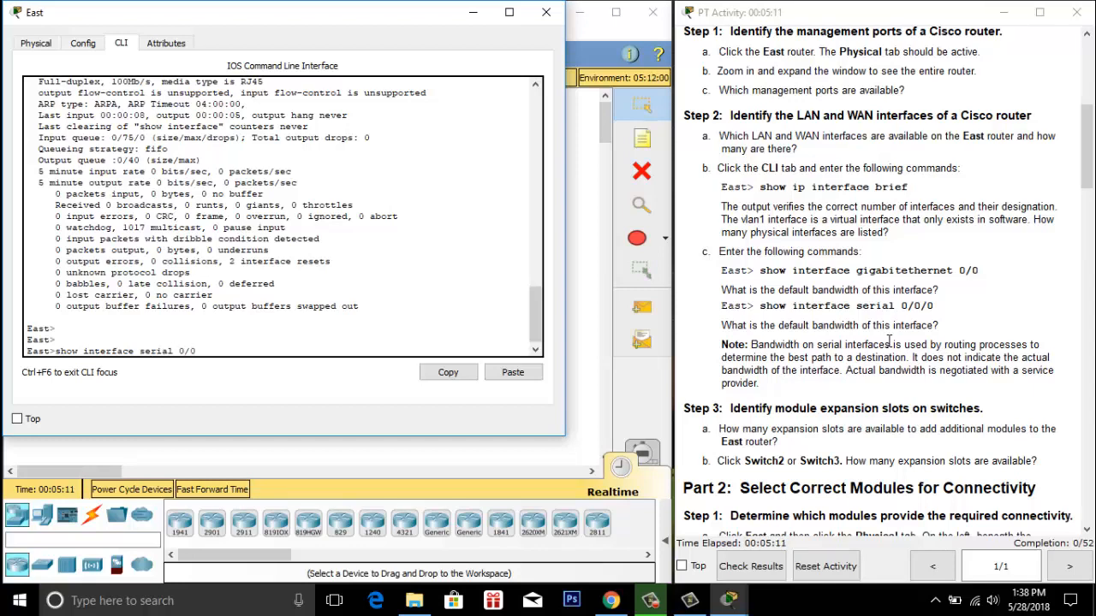
{"action": "type", "text": " 0/0/0"}
{"action": "key", "text": "Return"}
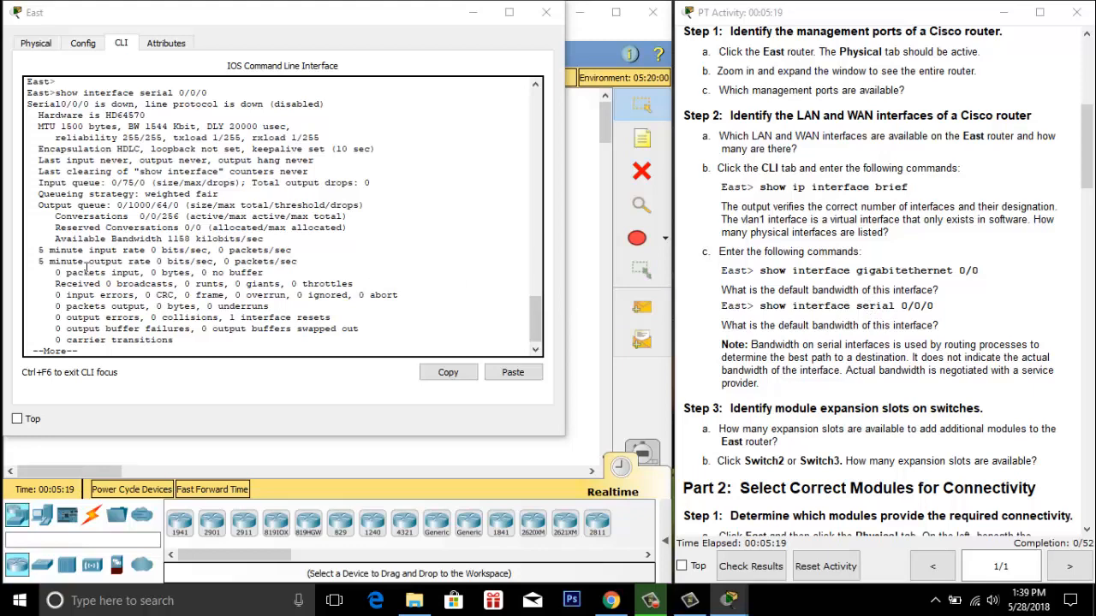
{"action": "scroll", "coordinate": [120, 176], "scroll_direction": "up", "scroll_amount": 3}
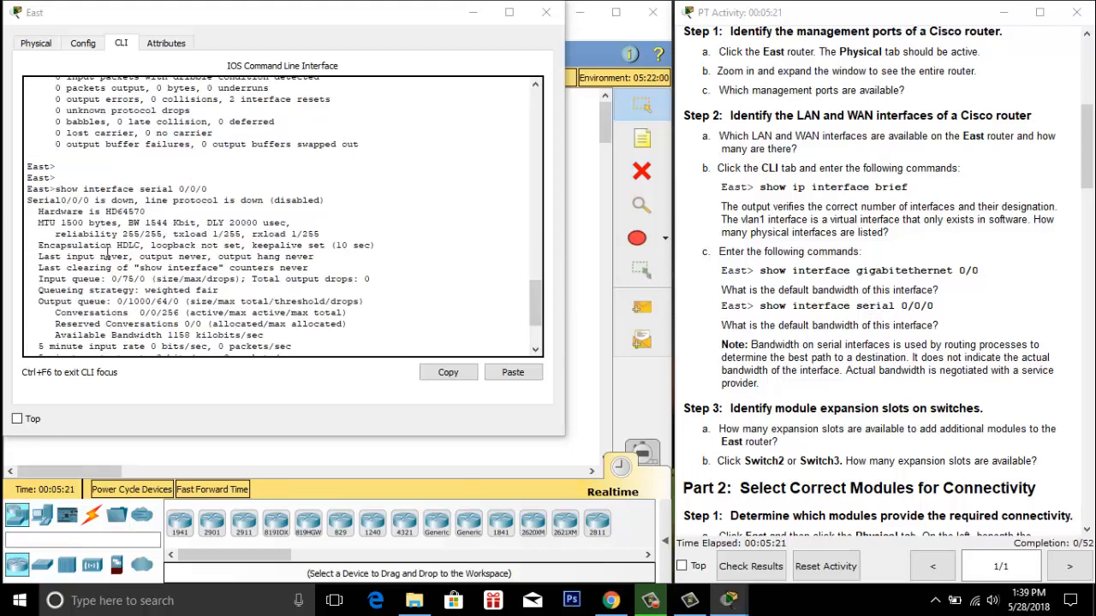
{"action": "left_click_drag", "start_coordinate": [129, 222], "coordinate": [198, 223]}
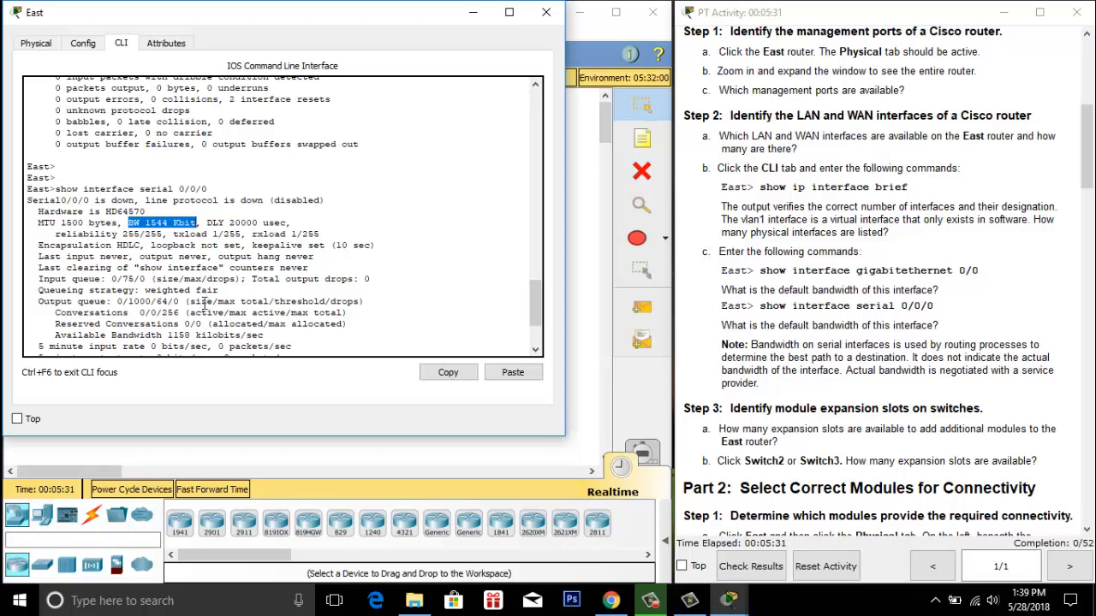
{"action": "scroll", "coordinate": [199, 230], "scroll_direction": "down", "scroll_amount": 3}
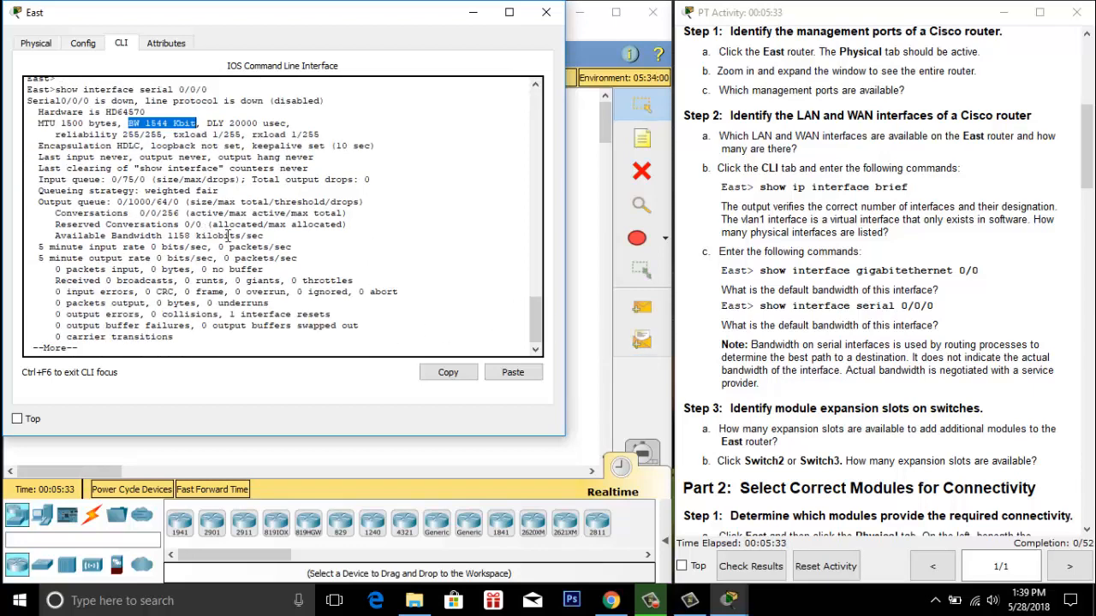
Examine the East router's expansion slots in its physical view, and close the router's window
{"action": "scroll", "coordinate": [848, 389], "scroll_direction": "down", "scroll_amount": 3}
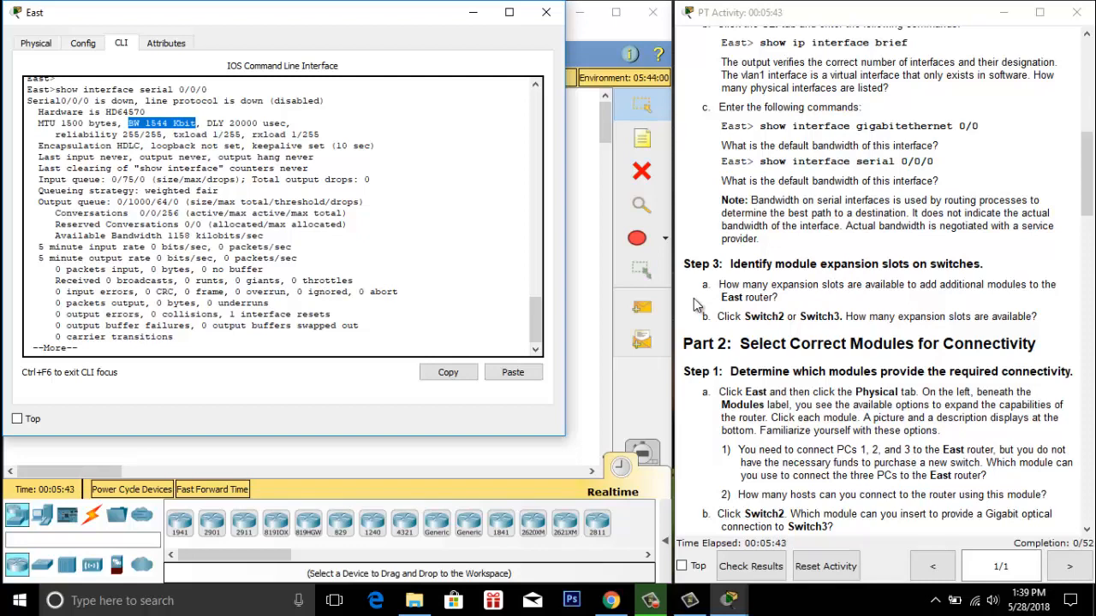
{"action": "left_click", "coordinate": [38, 43]}
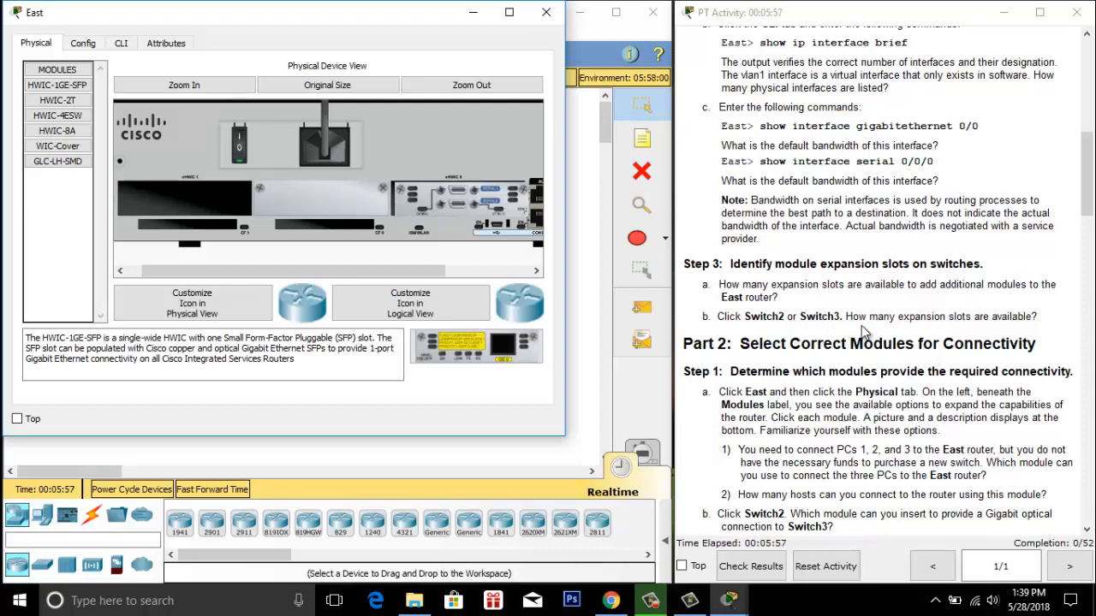
{"action": "left_click", "coordinate": [547, 14]}
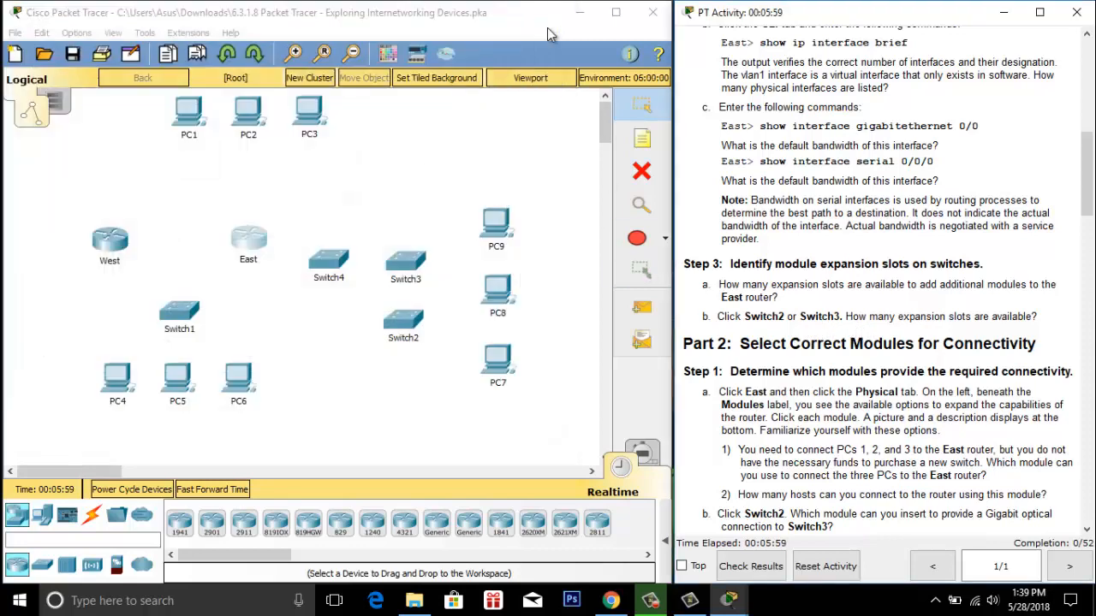
Examine the expansion slots in the physical views of Switch2 and Switch3, closing each window
{"action": "left_click", "coordinate": [407, 325]}
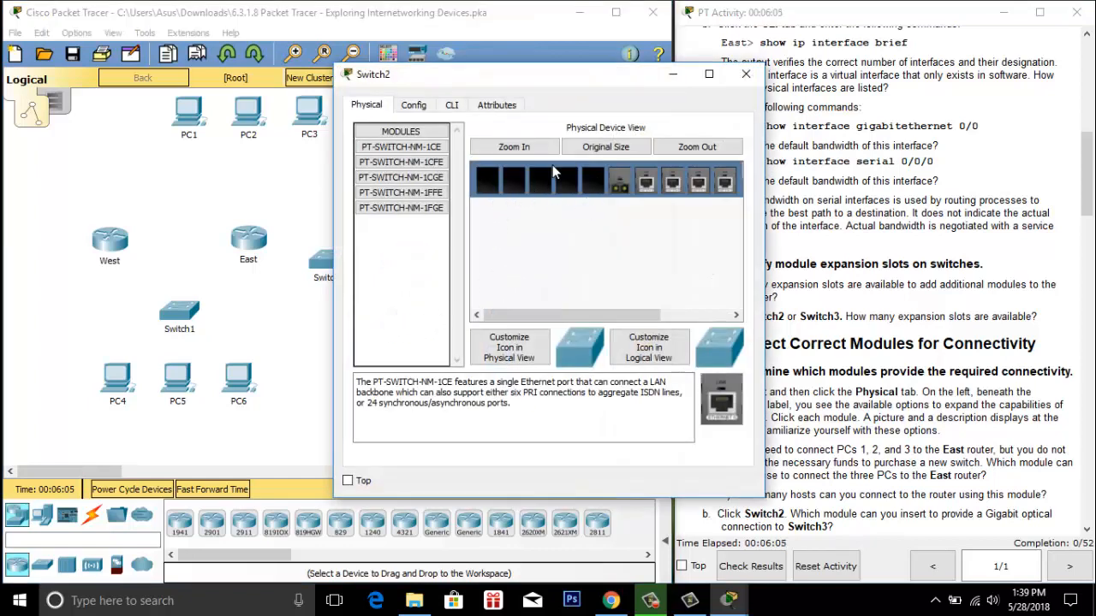
{"action": "left_click_drag", "start_coordinate": [638, 81], "coordinate": [426, 63]}
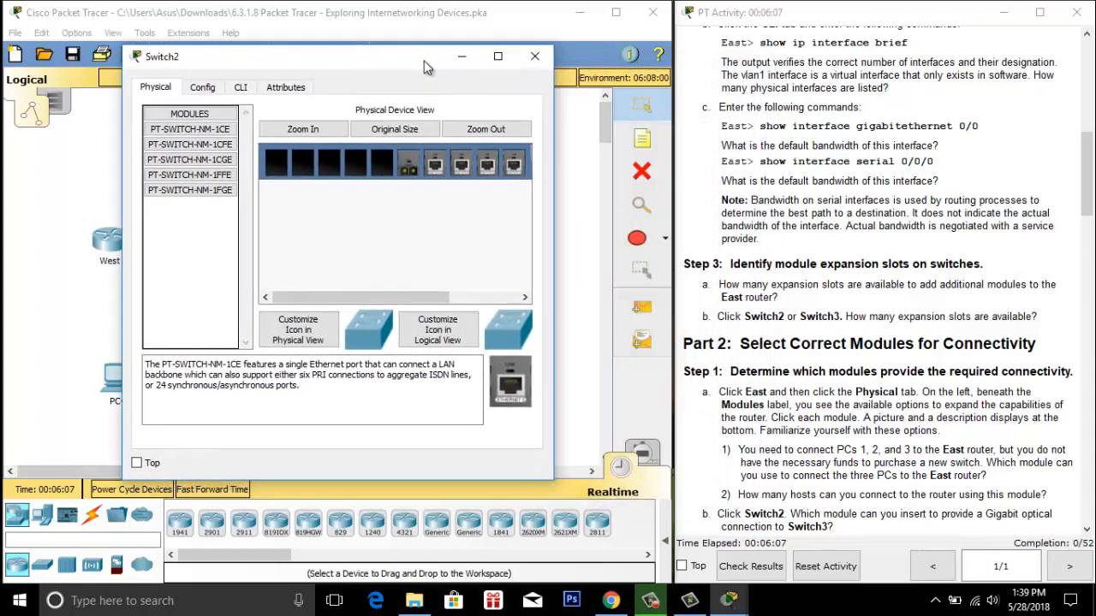
{"action": "left_click", "coordinate": [538, 61]}
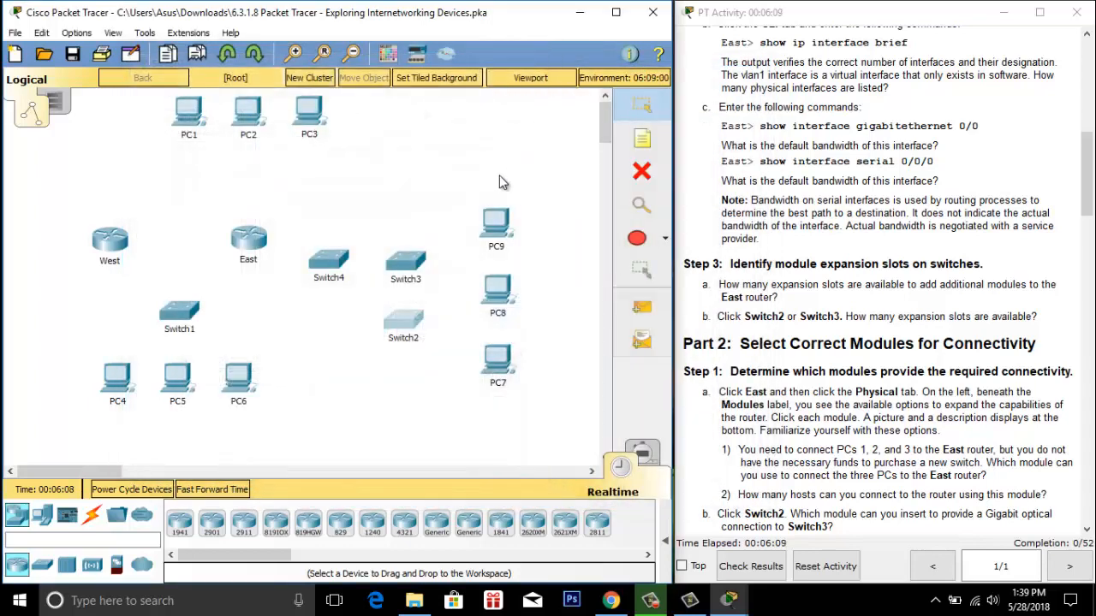
{"action": "left_click", "coordinate": [409, 263]}
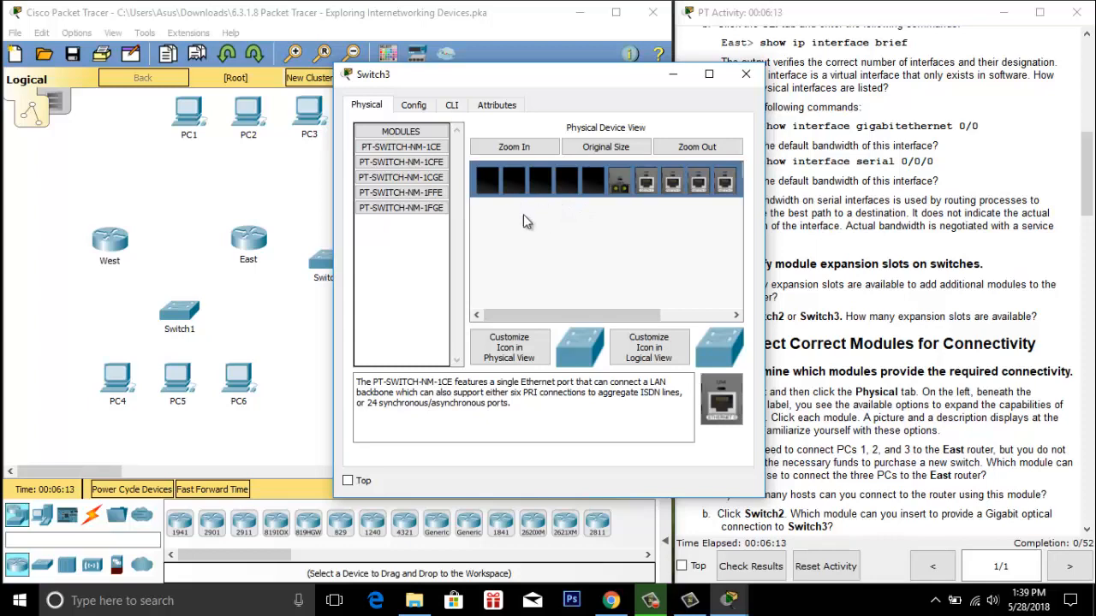
{"action": "left_click", "coordinate": [745, 74]}
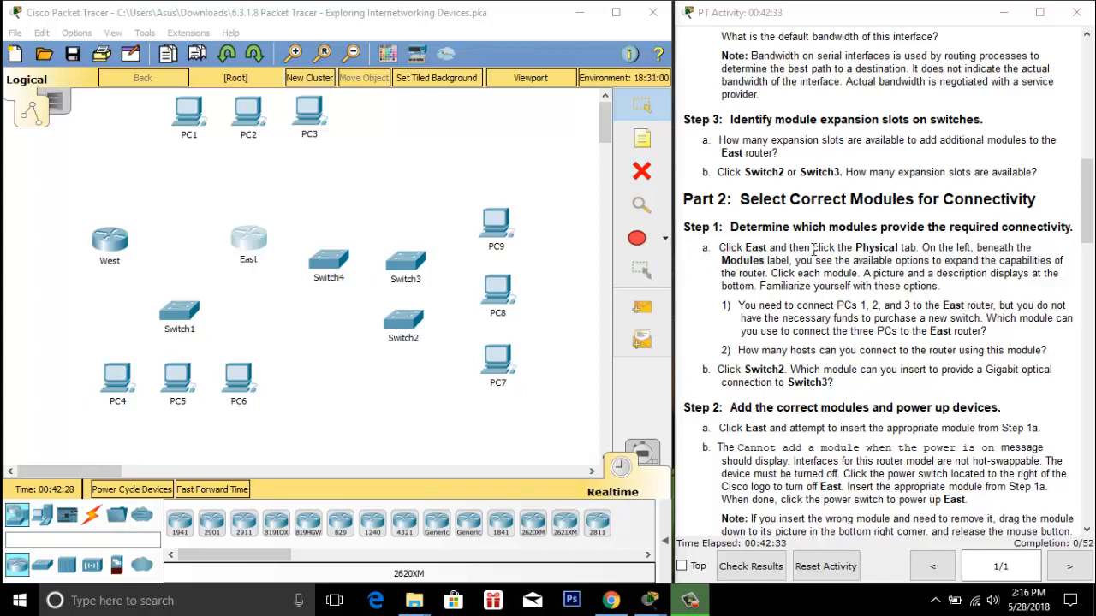
Reopen the East router's physical view and review its available module descriptions against the Part 2 connectivity questions
{"action": "left_click", "coordinate": [246, 242]}
{"action": "left_click_drag", "start_coordinate": [487, 71], "coordinate": [241, 65]}
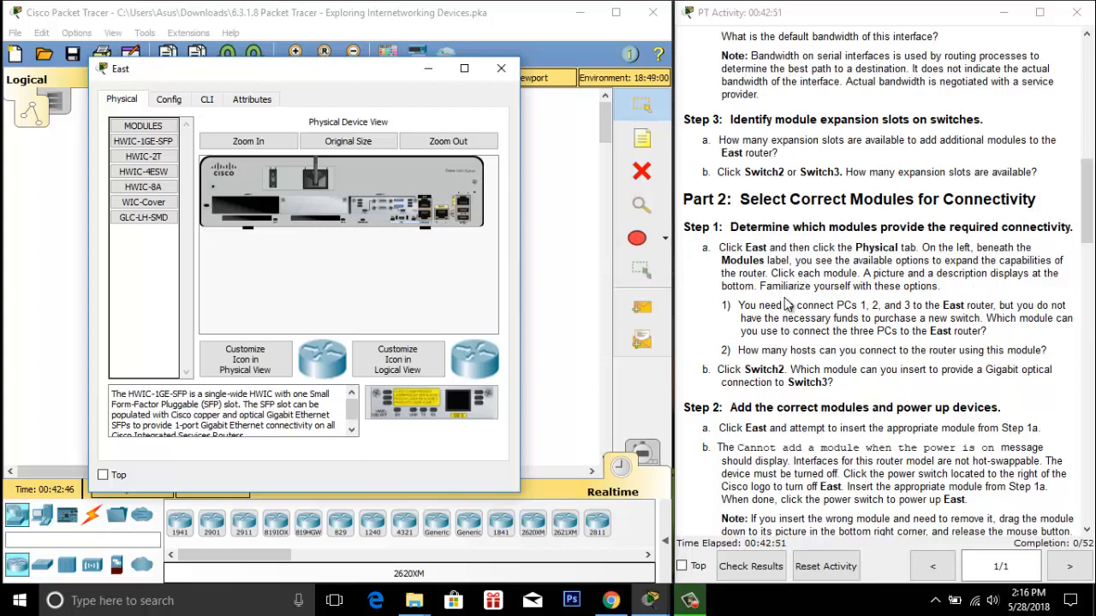
{"action": "left_click", "coordinate": [129, 128]}
{"action": "left_click", "coordinate": [128, 130]}
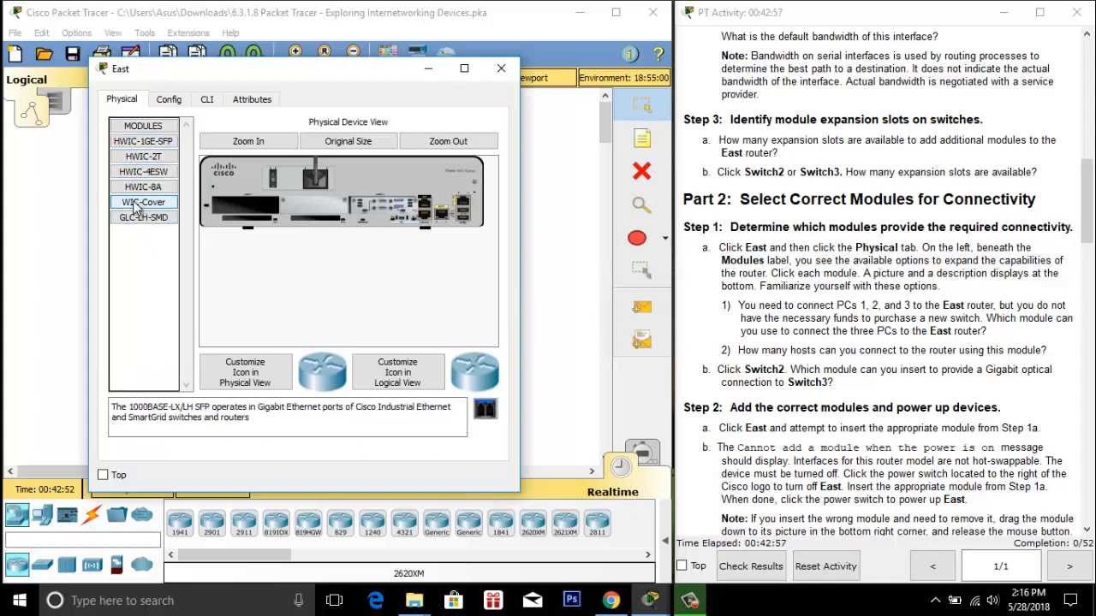
{"action": "left_click", "coordinate": [134, 144]}
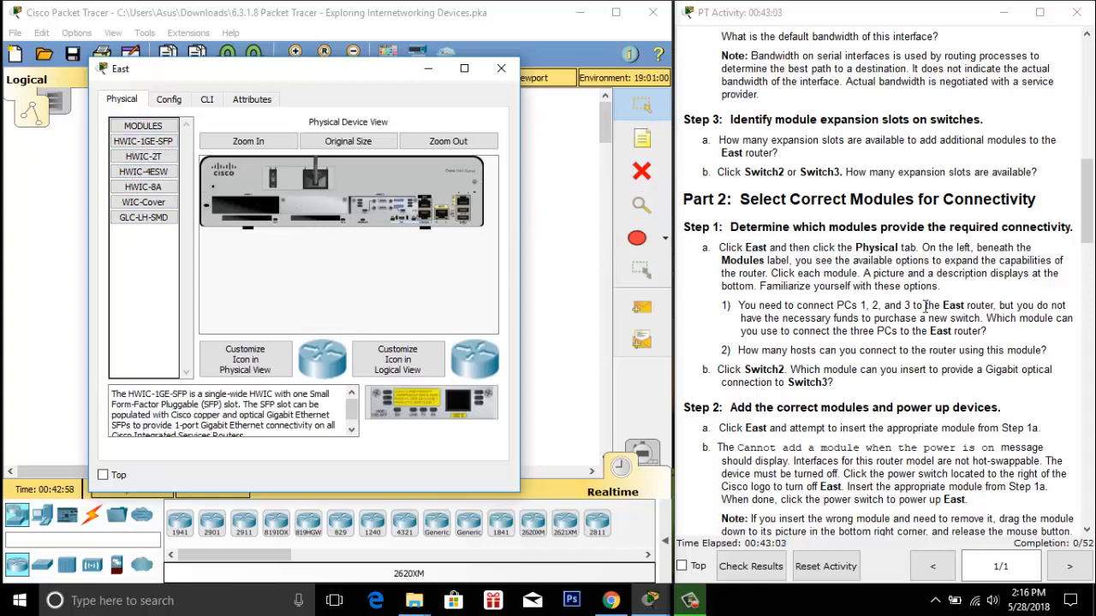
{"action": "scroll", "coordinate": [925, 306], "scroll_direction": "down", "scroll_amount": 1}
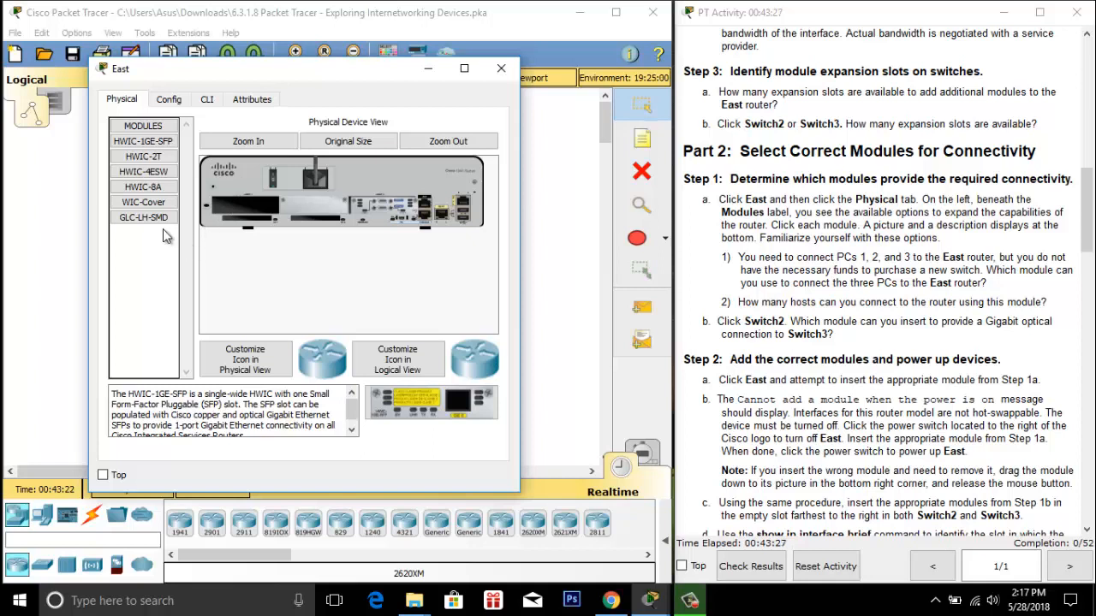
Review the descriptions of the East router's HWIC-2T, HWIC-4ESW, HWIC-8A and GLC-LH-SMD modules, ending on the HWIC-4ESW
{"action": "left_click", "coordinate": [162, 156]}
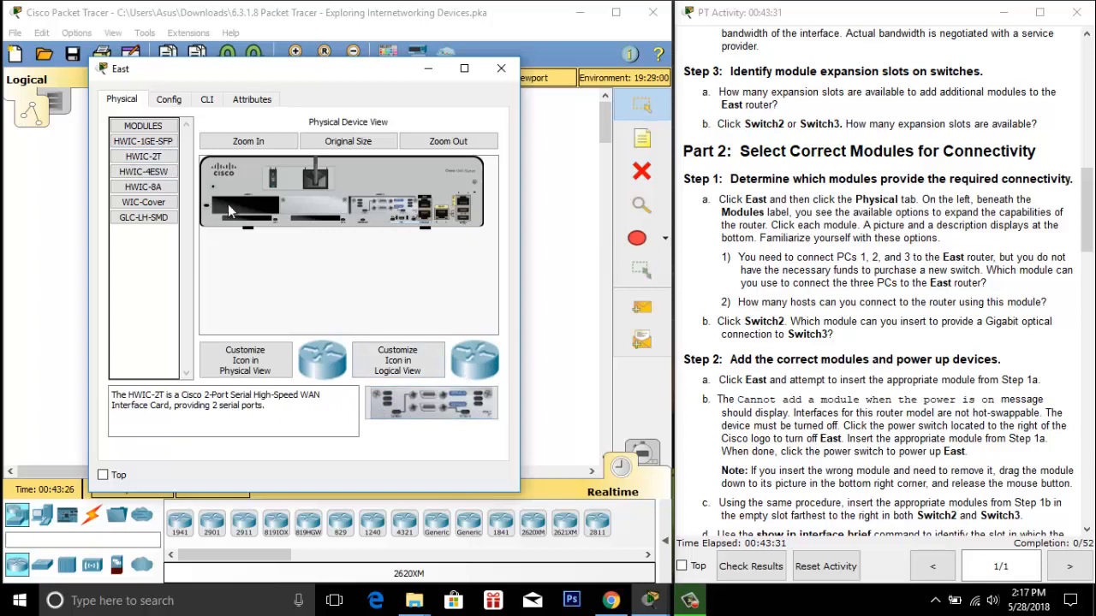
{"action": "left_click_drag", "start_coordinate": [144, 158], "coordinate": [151, 171]}
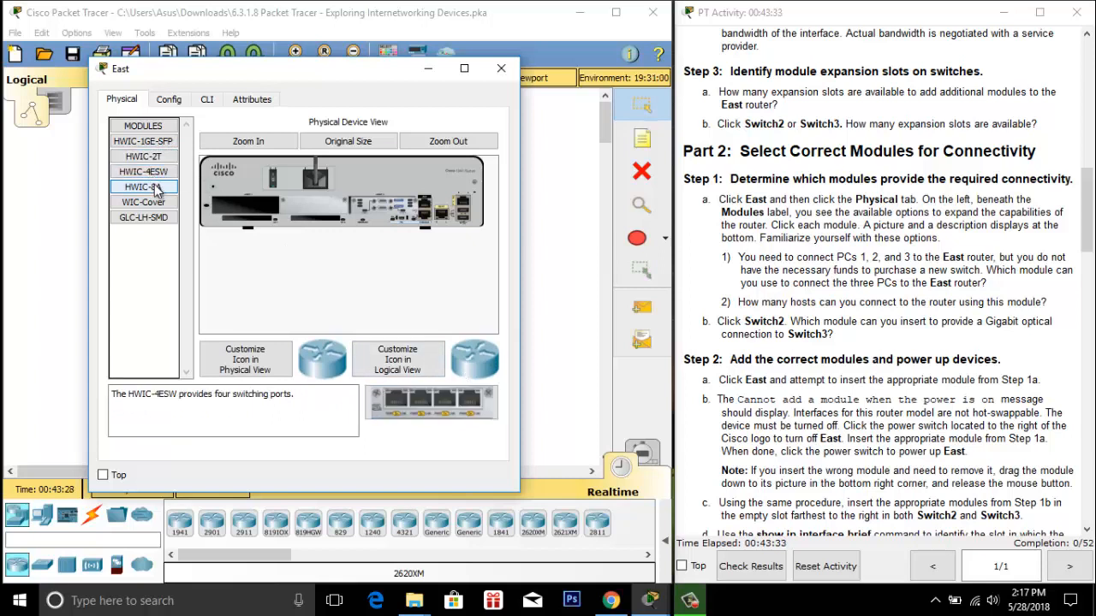
{"action": "left_click", "coordinate": [155, 187]}
{"action": "left_click", "coordinate": [147, 218]}
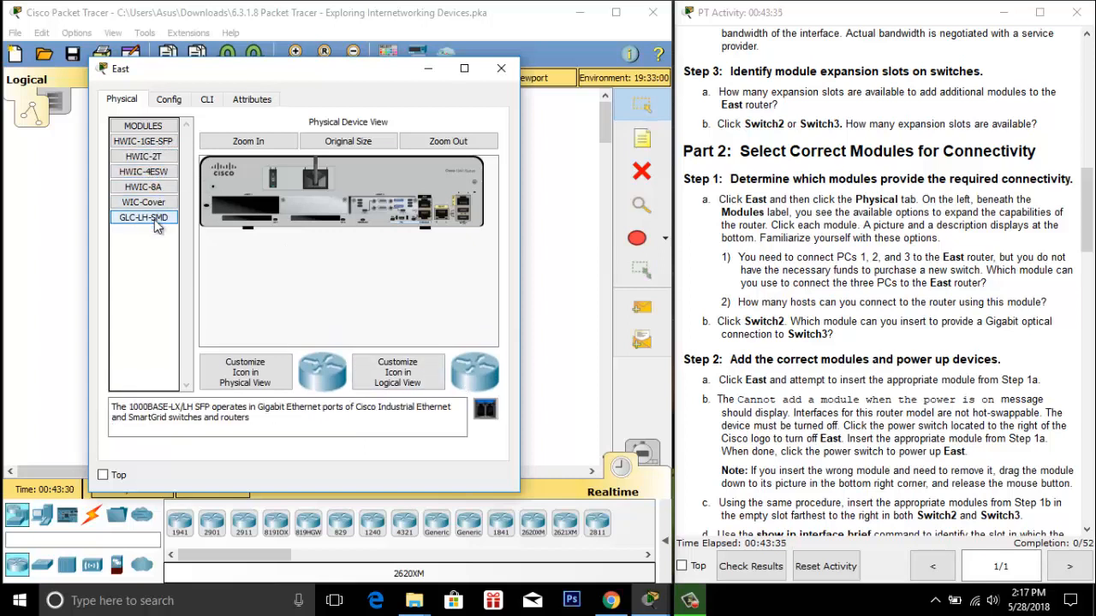
{"action": "left_click", "coordinate": [154, 175]}
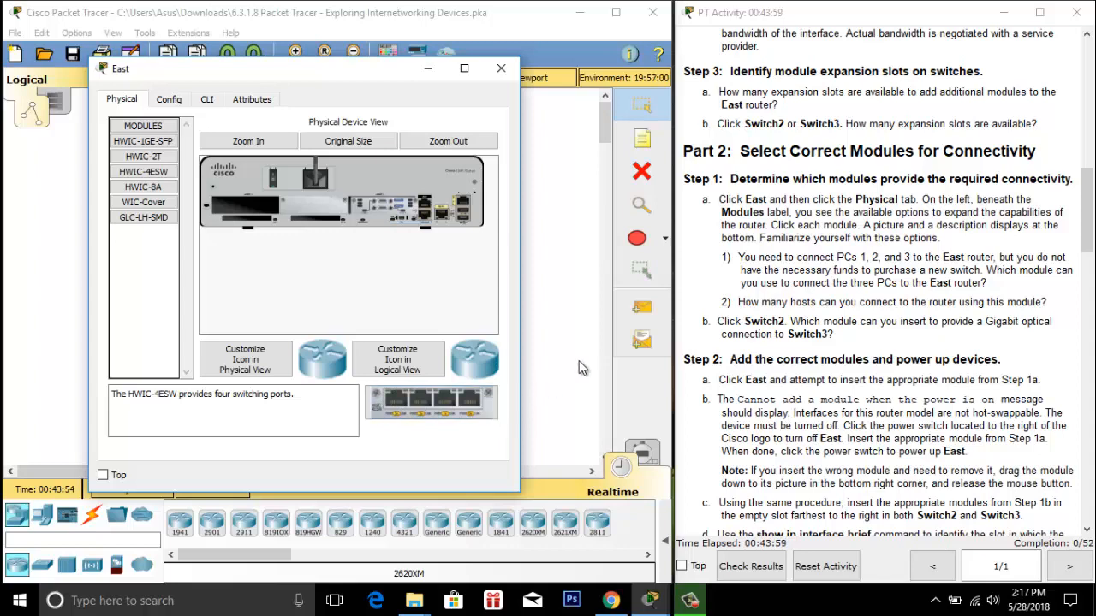
Highlight the Gigabit optical connection wording in the instructions, and switch from the East router's window to Switch2's physical view
{"action": "scroll", "coordinate": [814, 324], "scroll_direction": "down", "scroll_amount": 1}
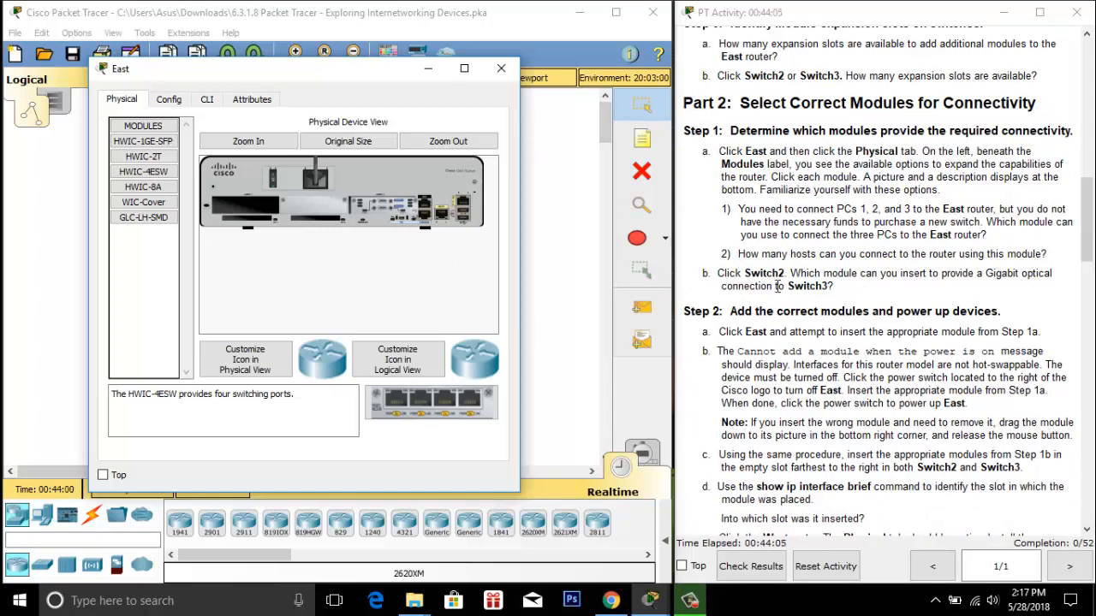
{"action": "left_click_drag", "start_coordinate": [989, 268], "coordinate": [827, 287]}
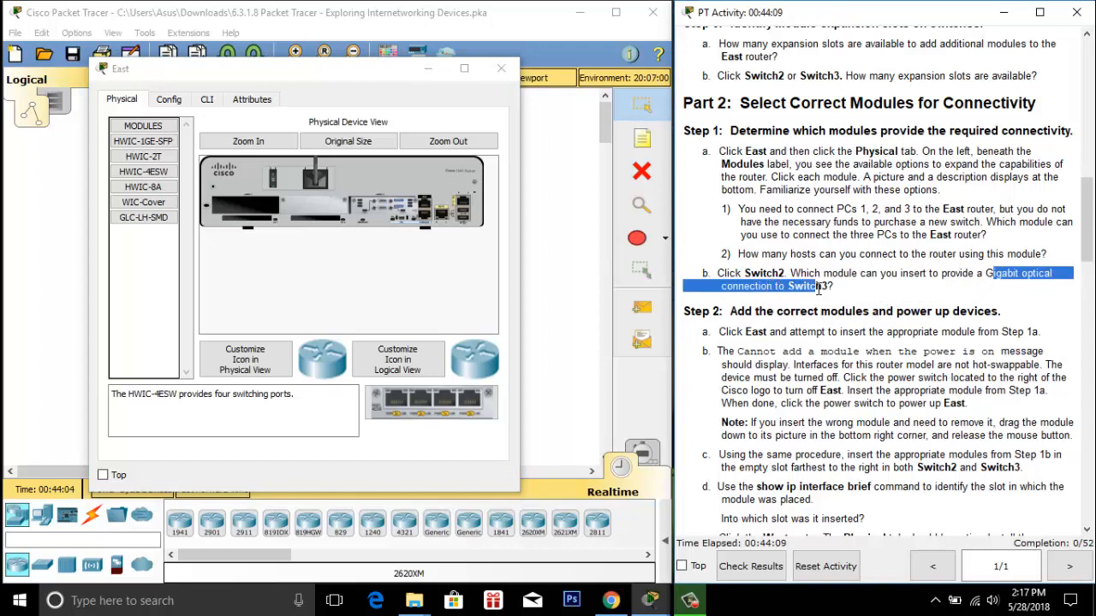
{"action": "left_click", "coordinate": [497, 72]}
{"action": "left_click", "coordinate": [403, 323]}
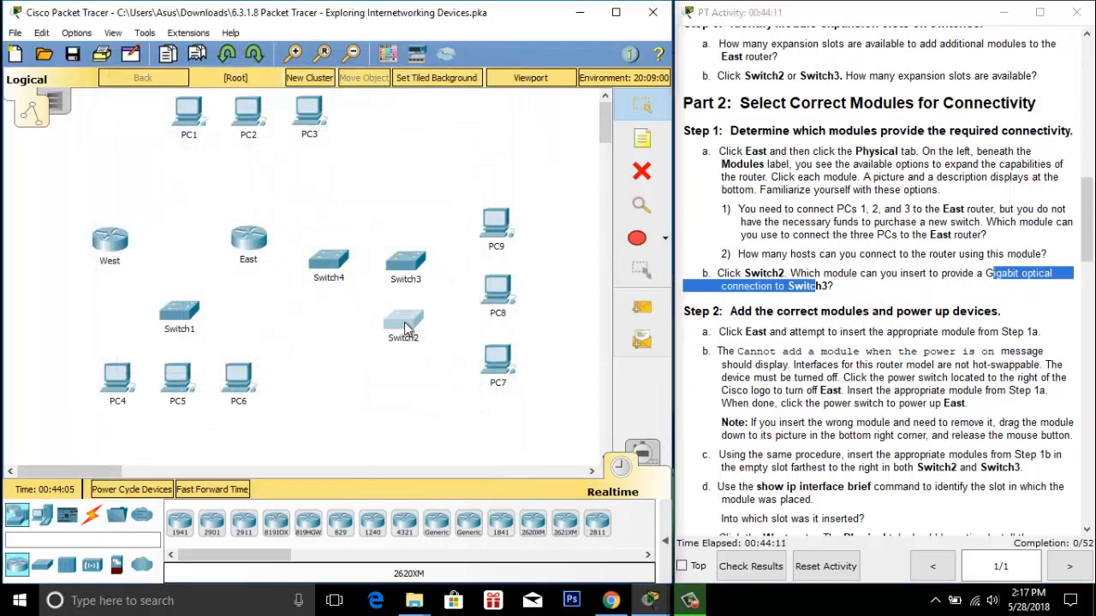
{"action": "left_click_drag", "start_coordinate": [557, 73], "coordinate": [342, 51]}
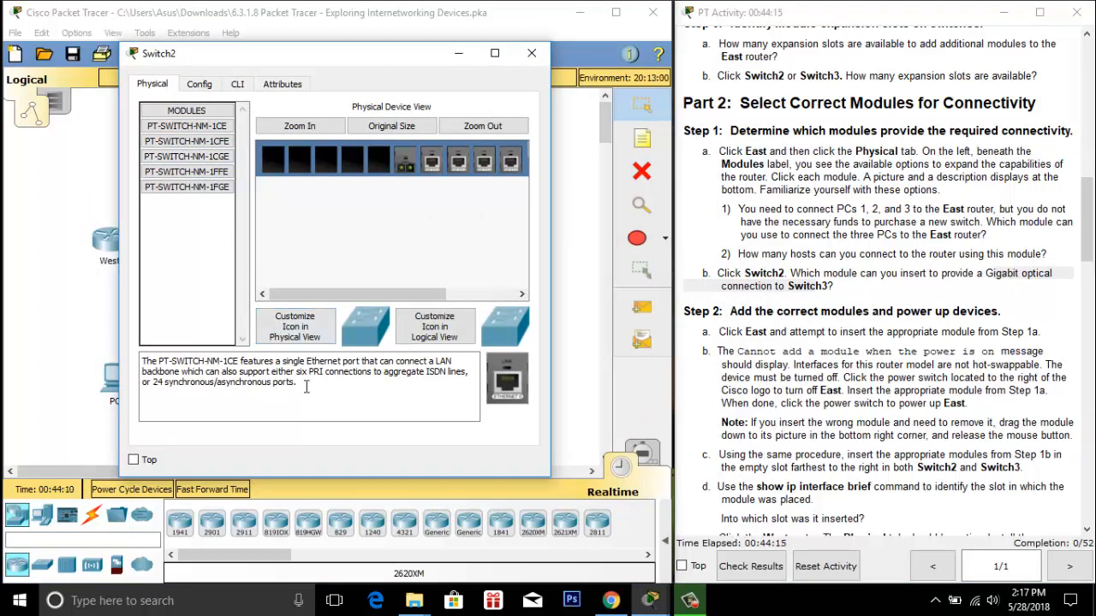
Compare the descriptions of all PT-SWITCH-NM modules for Switch2, highlighting the connection type each one provides, and close the switch's window
{"action": "left_click_drag", "start_coordinate": [309, 363], "coordinate": [354, 358]}
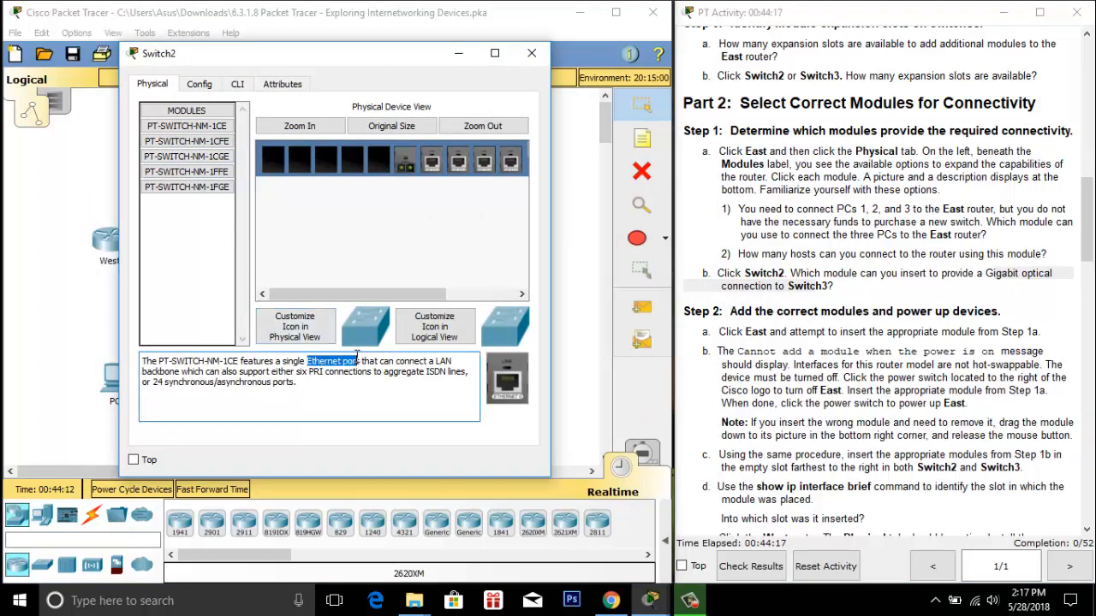
{"action": "left_click", "coordinate": [187, 141]}
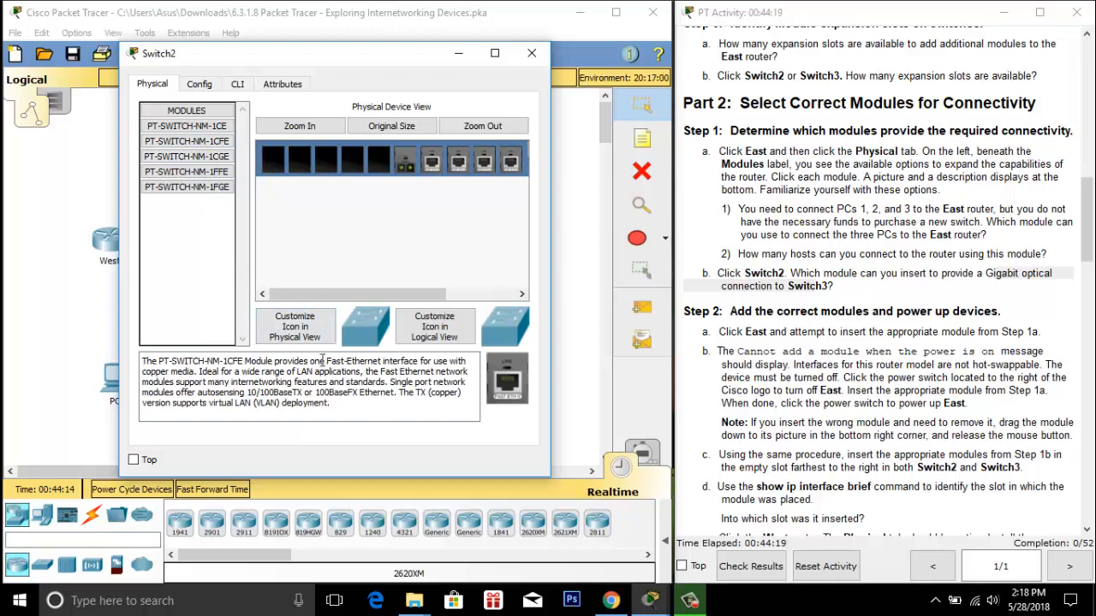
{"action": "left_click_drag", "start_coordinate": [143, 361], "coordinate": [417, 362]}
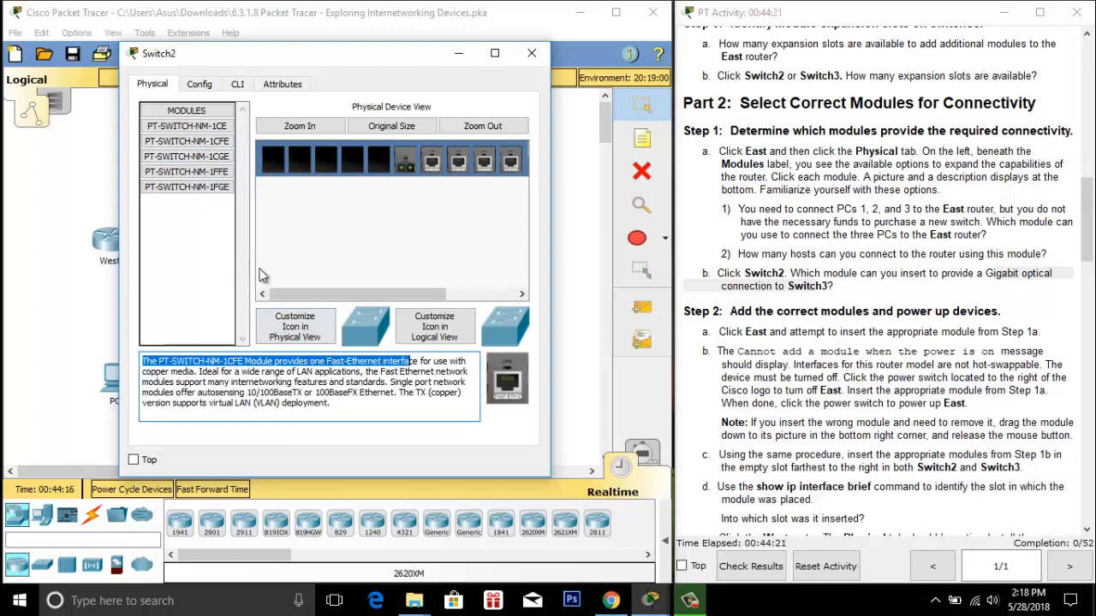
{"action": "left_click", "coordinate": [203, 157]}
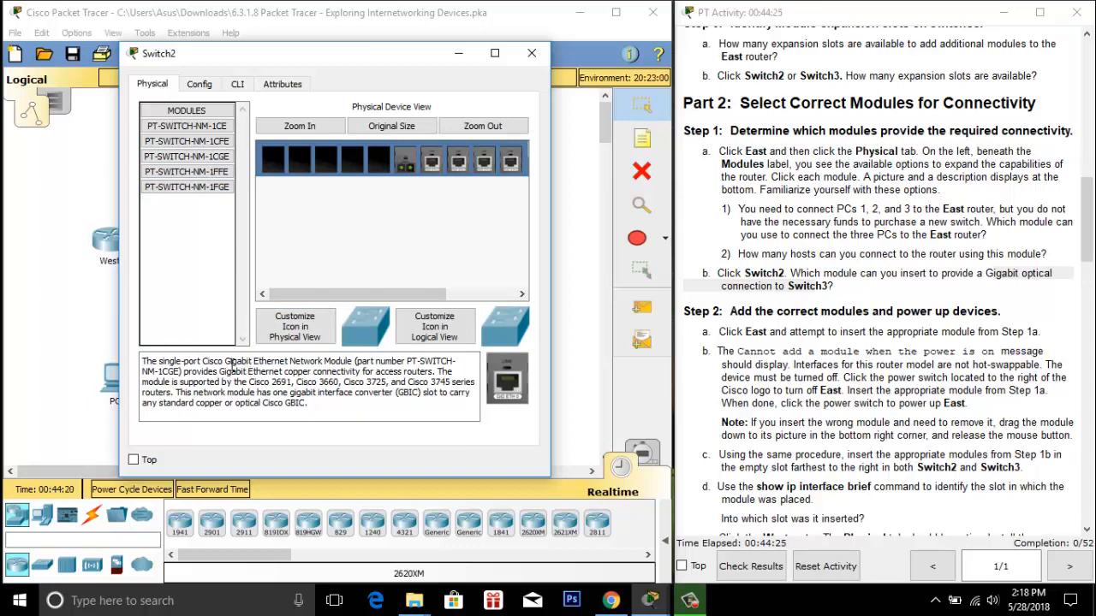
{"action": "left_click_drag", "start_coordinate": [226, 361], "coordinate": [361, 373]}
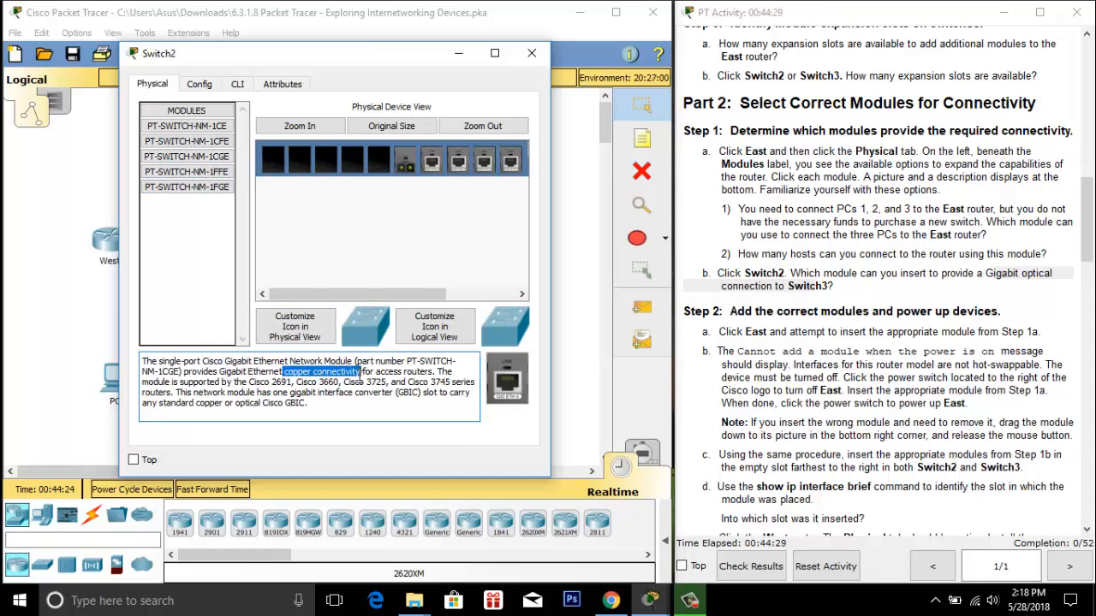
{"action": "left_click", "coordinate": [186, 171]}
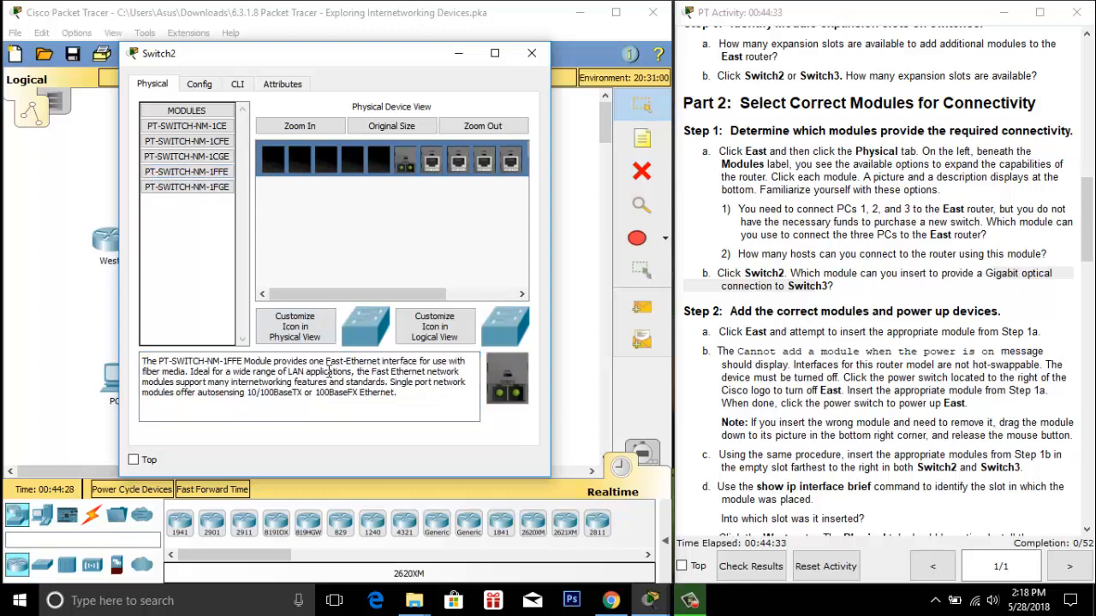
{"action": "left_click_drag", "start_coordinate": [143, 361], "coordinate": [398, 362]}
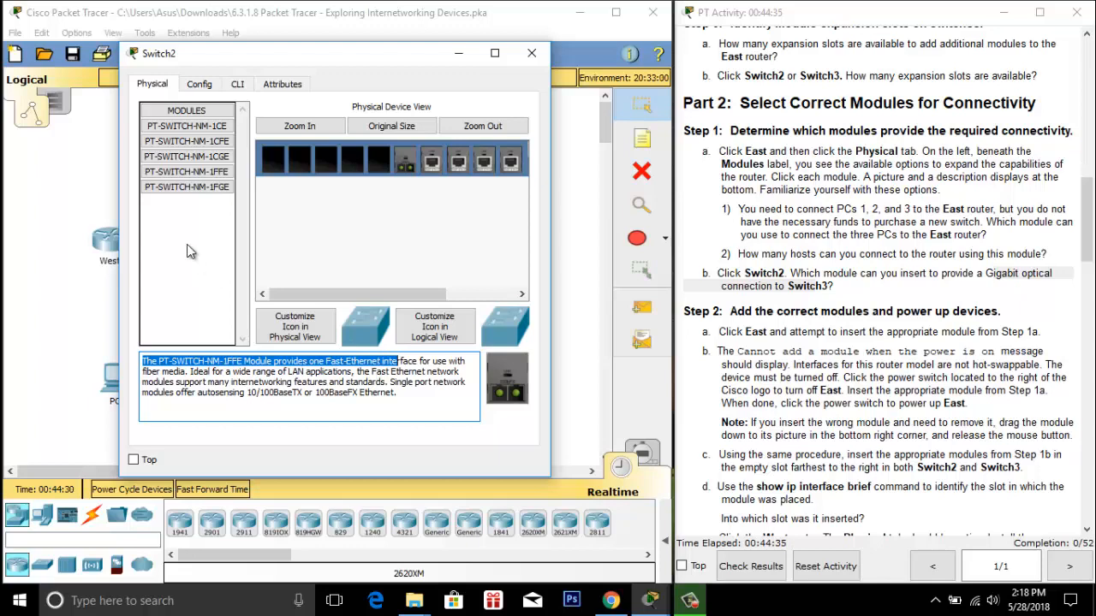
{"action": "left_click", "coordinate": [183, 186]}
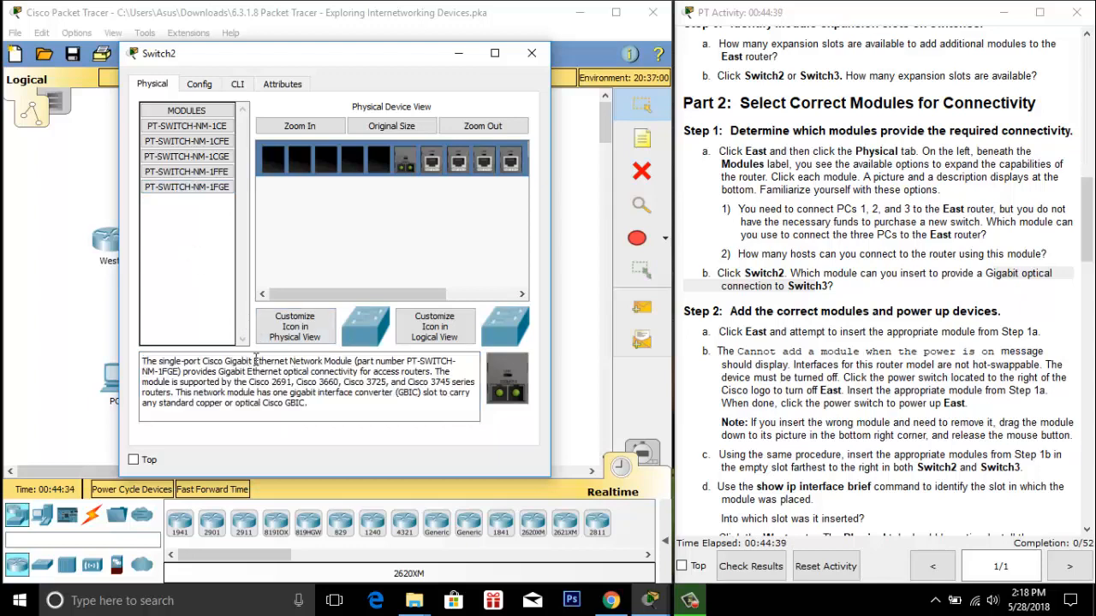
{"action": "left_click_drag", "start_coordinate": [229, 360], "coordinate": [357, 375]}
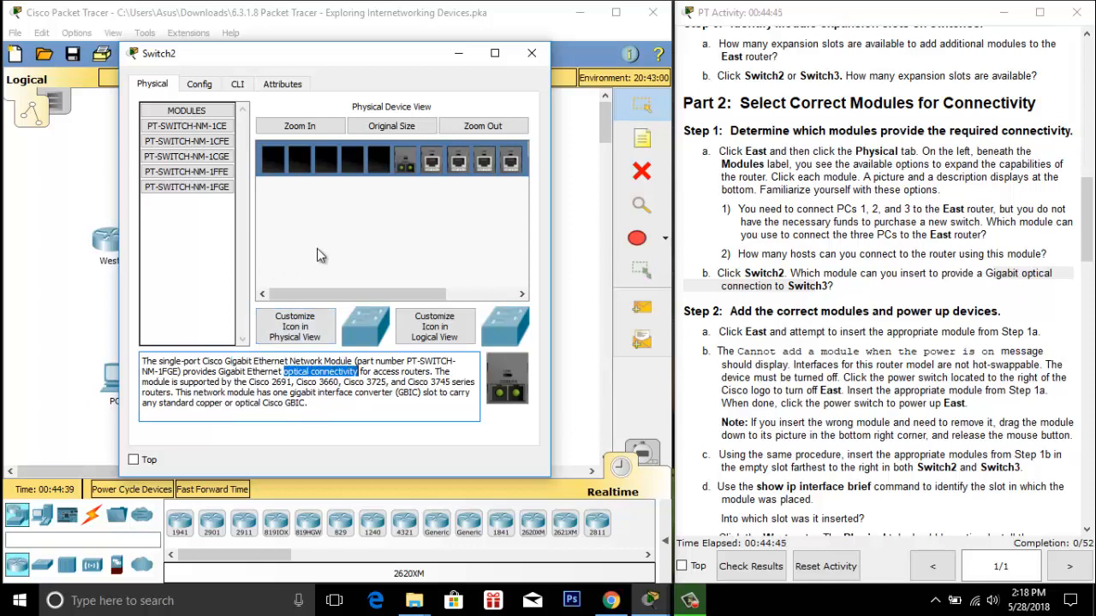
{"action": "left_click", "coordinate": [203, 207]}
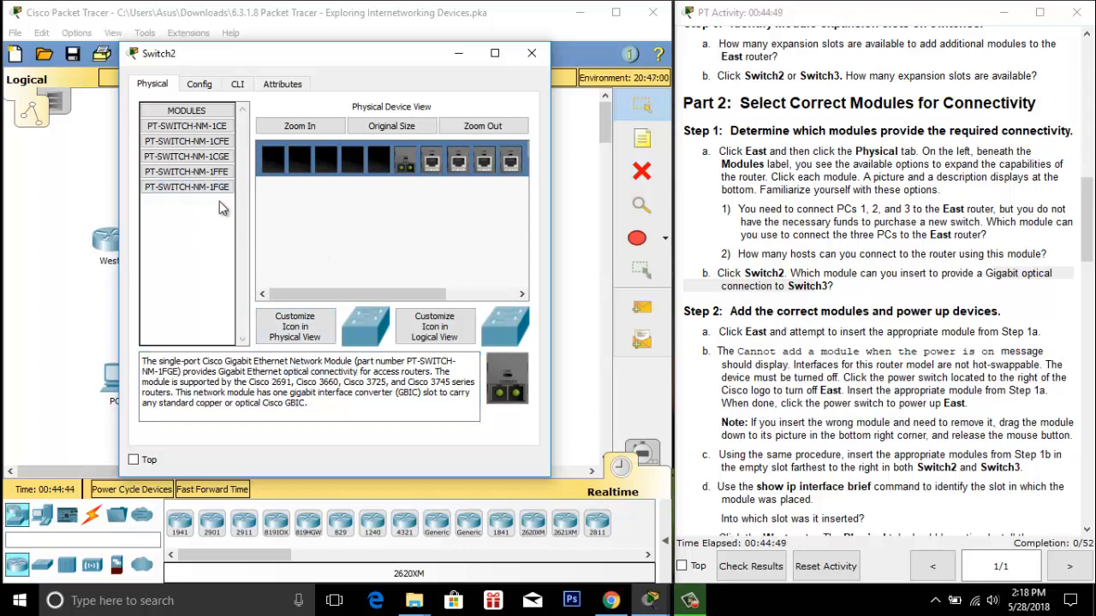
{"action": "left_click", "coordinate": [531, 53]}
Following Part 2 Step 2, reopen the East router and try to insert the HWIC-4ESW module into its eHWIC 1 slot while powered on
{"action": "scroll", "coordinate": [887, 300], "scroll_direction": "down", "scroll_amount": 4}
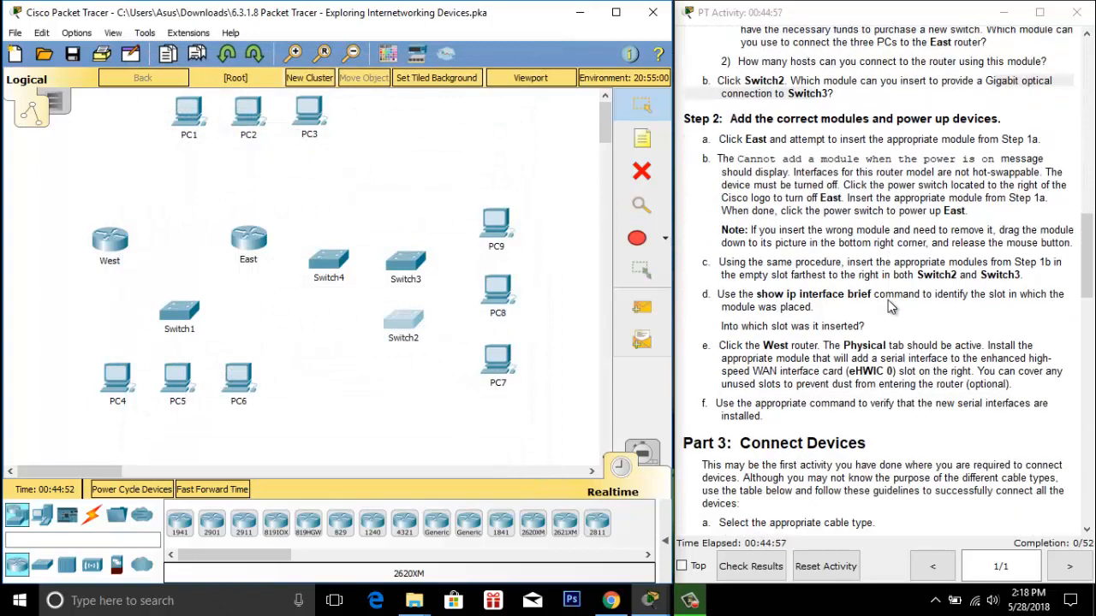
{"action": "scroll", "coordinate": [888, 300], "scroll_direction": "down", "scroll_amount": 1}
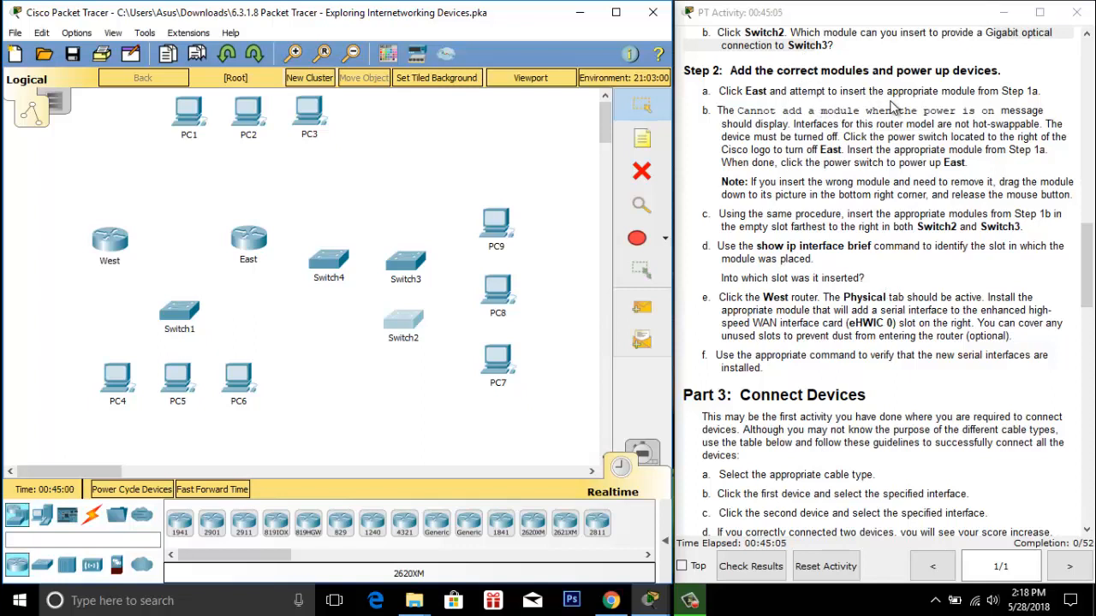
{"action": "left_click", "coordinate": [250, 243]}
{"action": "left_click_drag", "start_coordinate": [595, 86], "coordinate": [391, 80]}
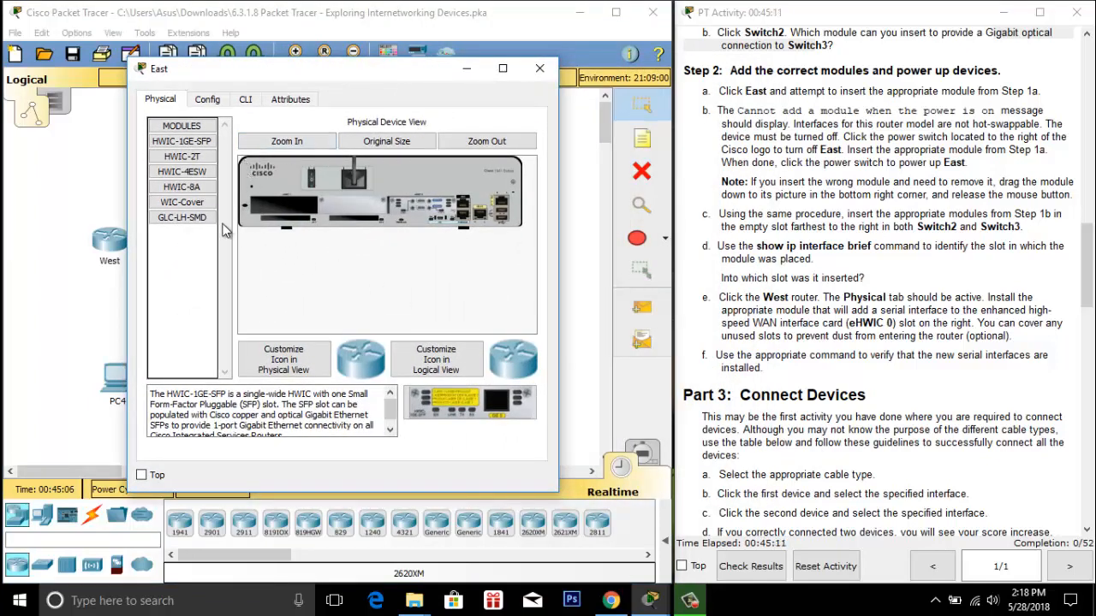
{"action": "left_click", "coordinate": [190, 177]}
{"action": "left_click", "coordinate": [288, 143]}
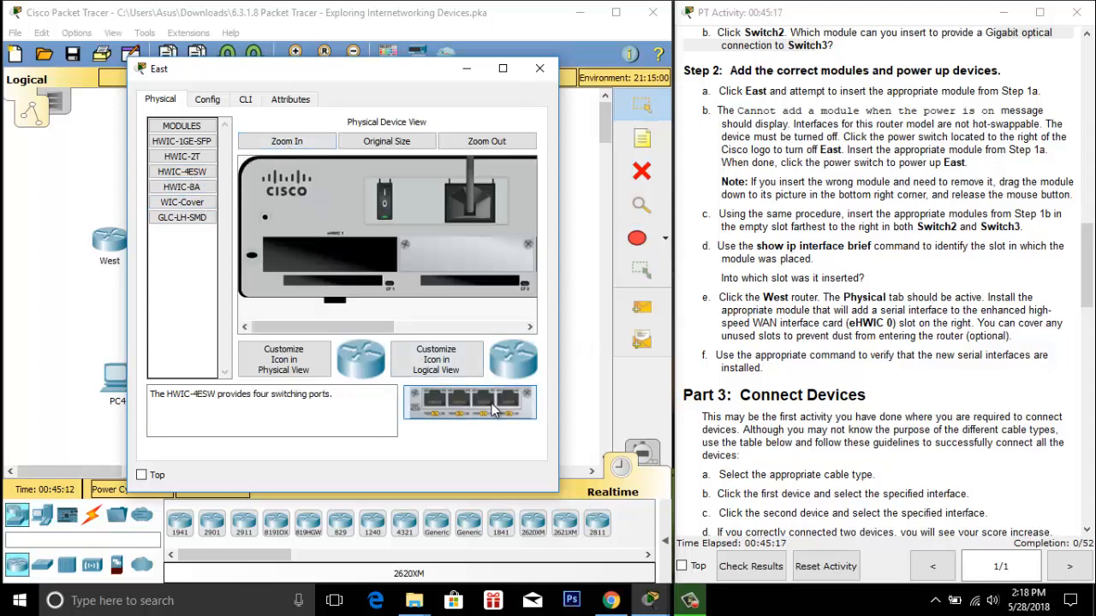
{"action": "left_click_drag", "start_coordinate": [493, 413], "coordinate": [330, 257]}
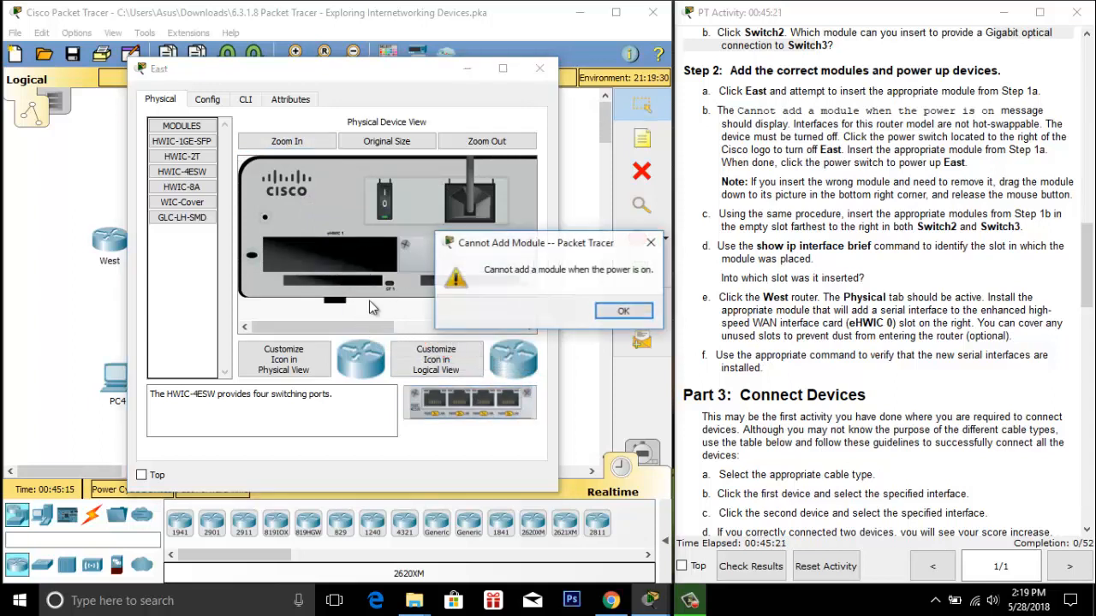
{"action": "left_click", "coordinate": [624, 313]}
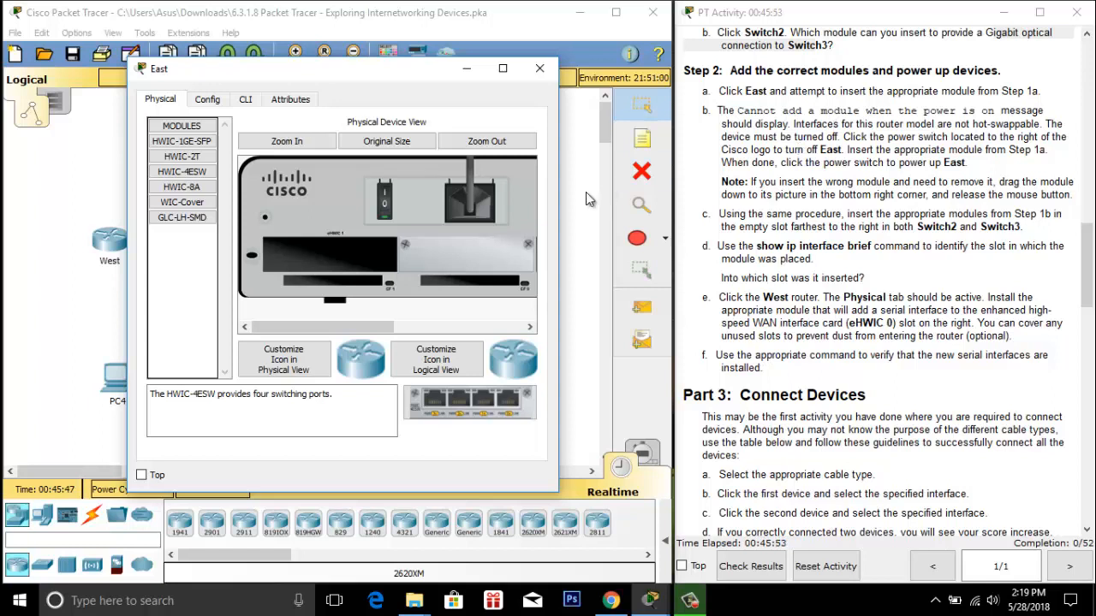
With the East router powered off, insert the HWIC-4ESW module into its eHWIC 1 slot, power it back up and close its window
{"action": "left_click", "coordinate": [389, 193]}
{"action": "left_click_drag", "start_coordinate": [458, 404], "coordinate": [391, 272]}
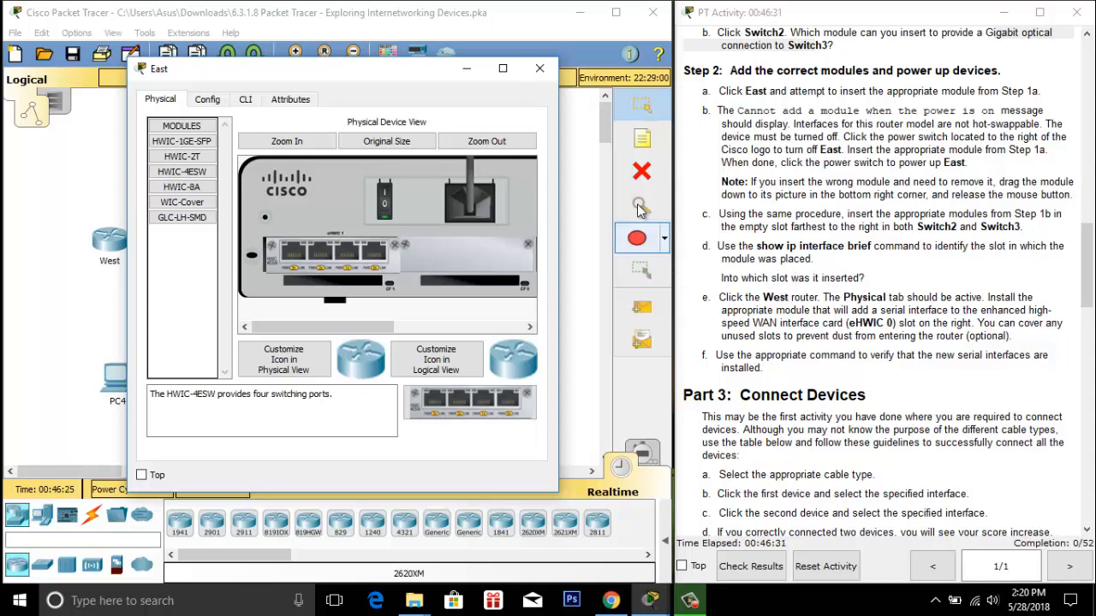
{"action": "left_click", "coordinate": [539, 67]}
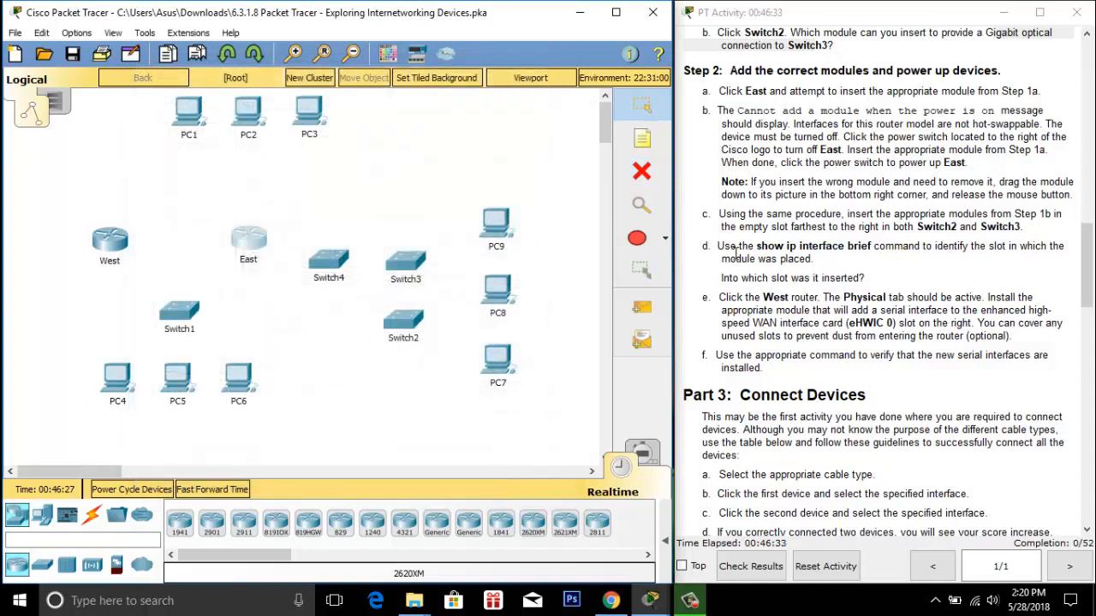
Following instruction c, open Switch2's physical view, select the PT-SWITCH-NM-1FGE module and power the switch off
{"action": "left_click_drag", "start_coordinate": [719, 214], "coordinate": [1021, 227]}
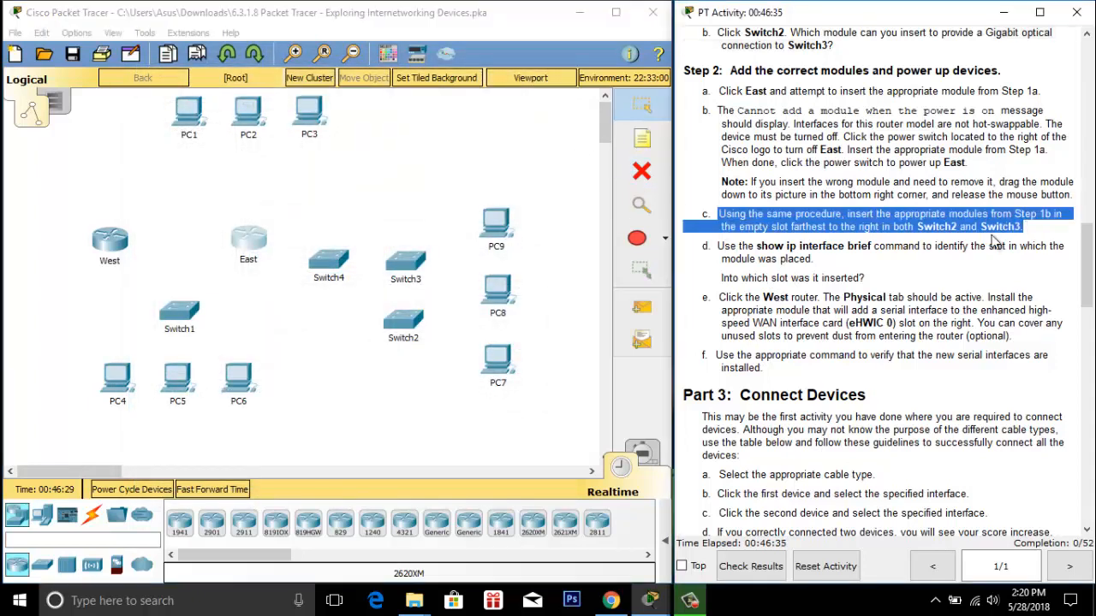
{"action": "left_click", "coordinate": [860, 219]}
{"action": "left_click", "coordinate": [402, 325]}
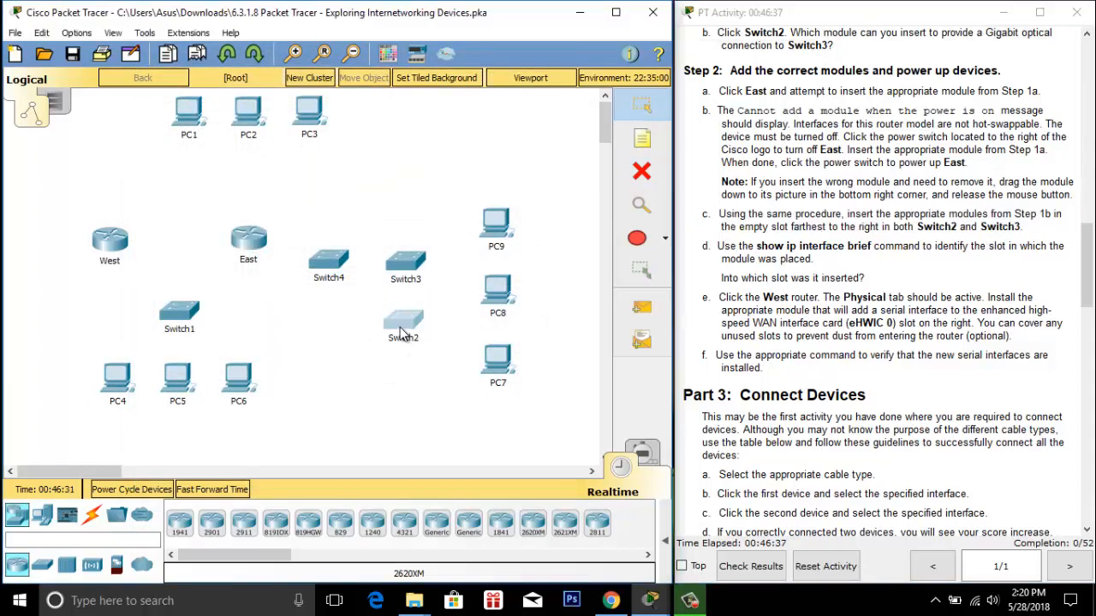
{"action": "left_click_drag", "start_coordinate": [572, 75], "coordinate": [399, 91]}
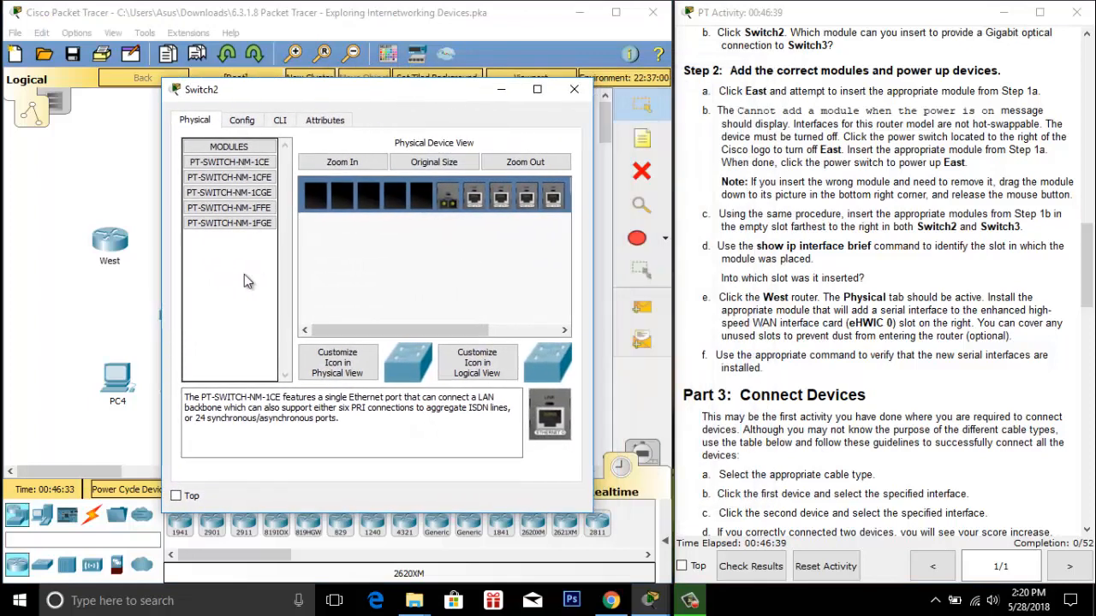
{"action": "left_click", "coordinate": [227, 223]}
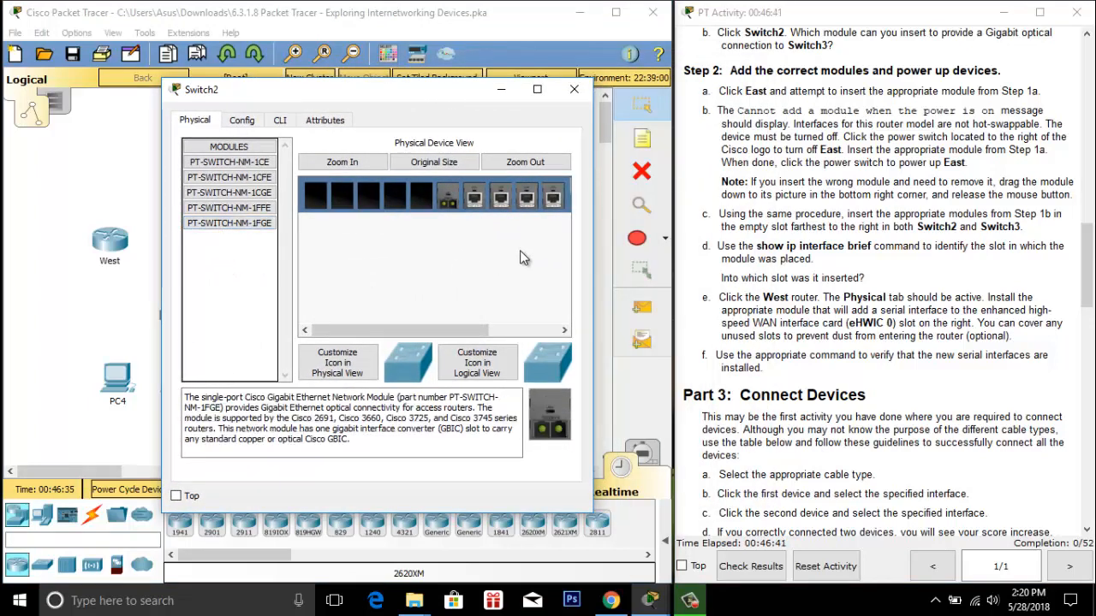
{"action": "left_click_drag", "start_coordinate": [444, 330], "coordinate": [518, 247]}
{"action": "left_click", "coordinate": [520, 197]}
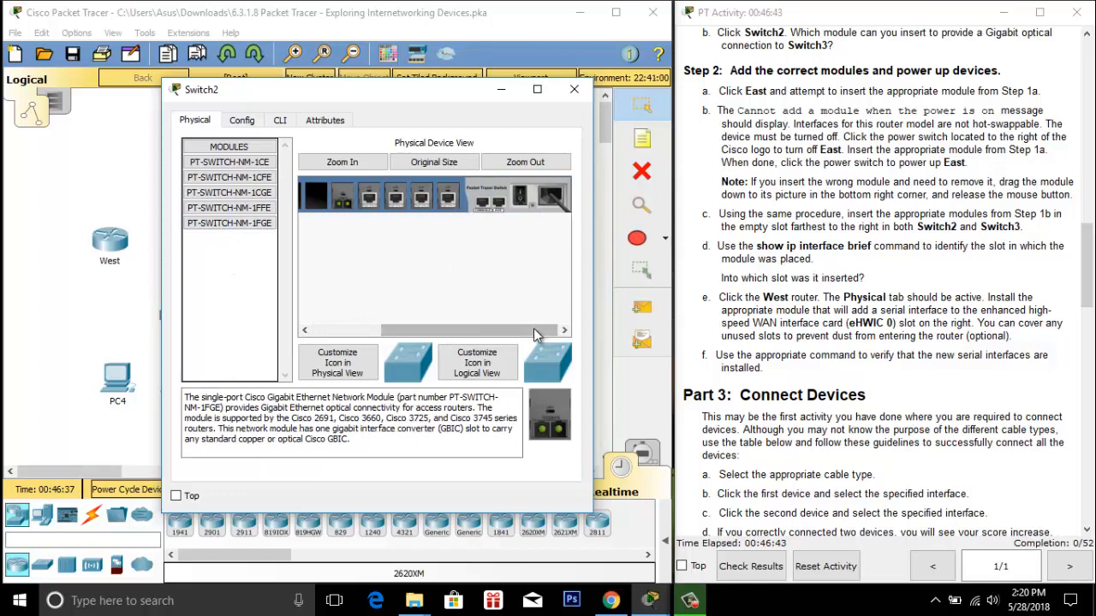
Insert the PT-SWITCH-NM-1FGE module into Switch2's rightmost empty slot, power the switch back on and close its window
{"action": "left_click_drag", "start_coordinate": [534, 330], "coordinate": [464, 329]}
{"action": "left_click_drag", "start_coordinate": [549, 440], "coordinate": [420, 199]}
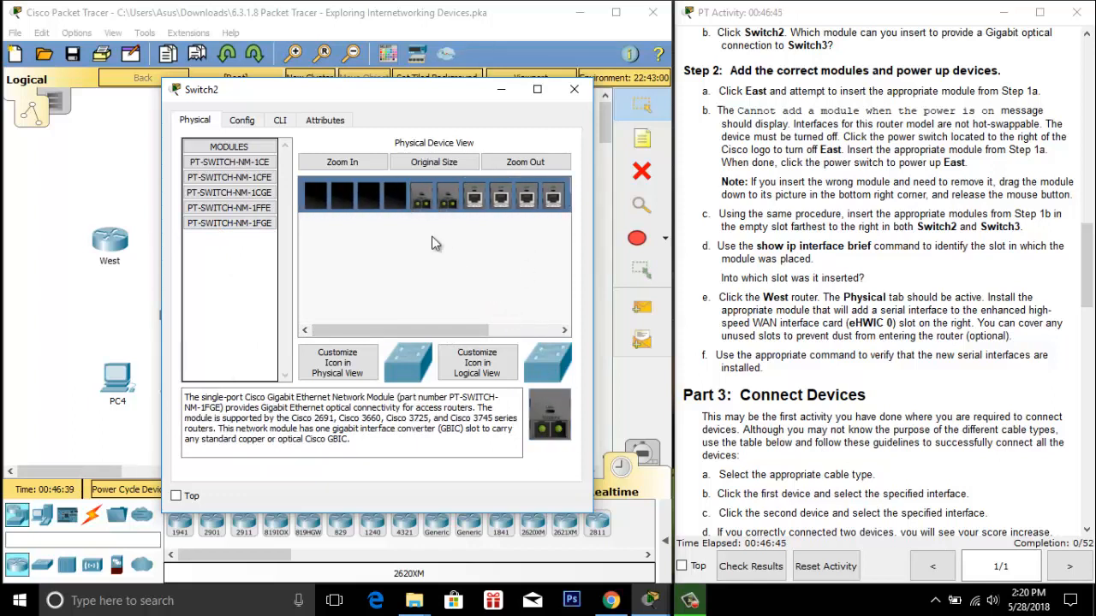
{"action": "left_click_drag", "start_coordinate": [448, 330], "coordinate": [533, 232]}
{"action": "left_click", "coordinate": [520, 198]}
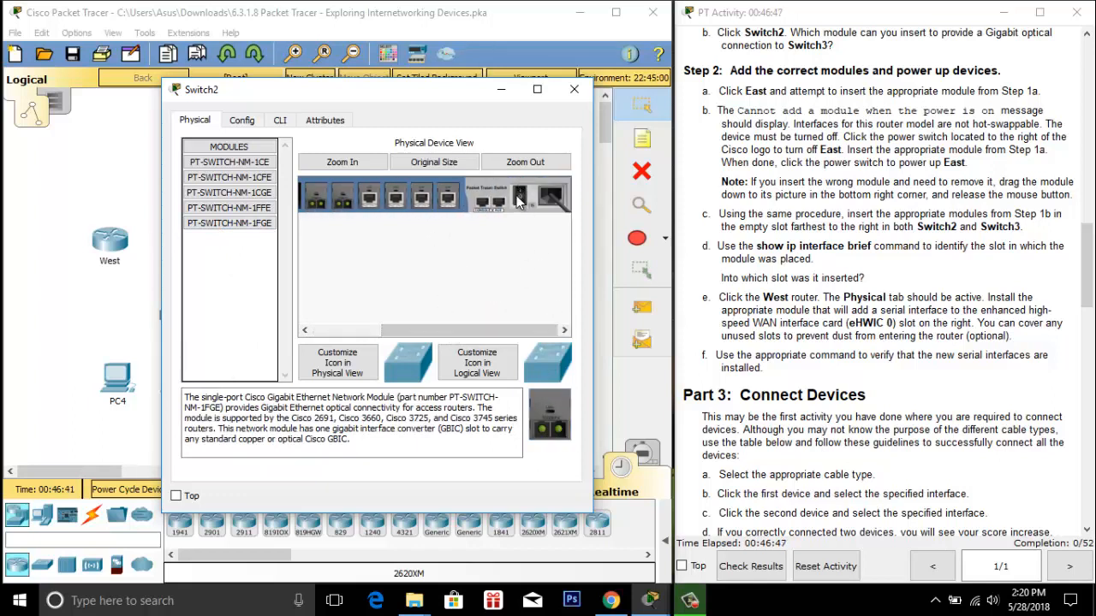
{"action": "left_click", "coordinate": [573, 89]}
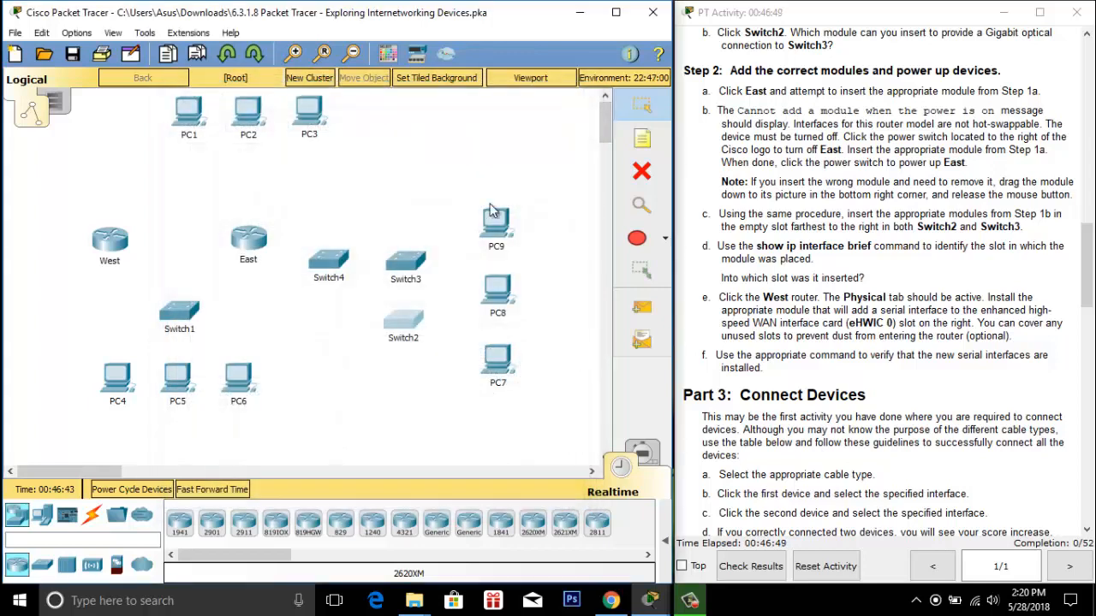
With Switch3 powered off, insert the PT-SWITCH-NM-1FGE module into its rightmost empty slot, power it back on and close its window
{"action": "left_click", "coordinate": [406, 265]}
{"action": "left_click", "coordinate": [680, 315]}
{"action": "left_click", "coordinate": [694, 184]}
{"action": "left_click_drag", "start_coordinate": [679, 314], "coordinate": [561, 335]}
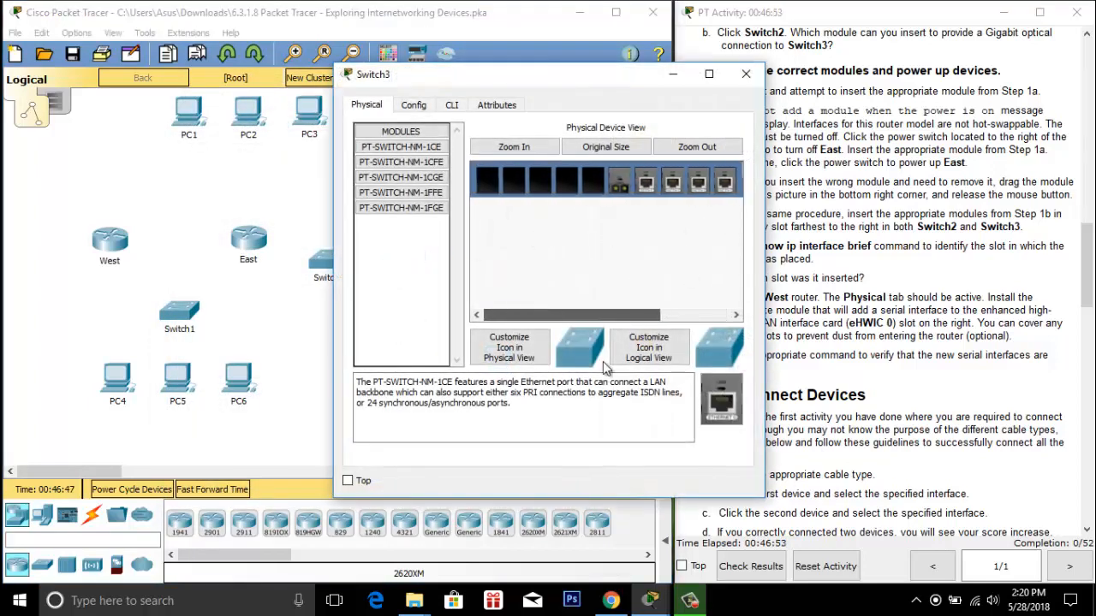
{"action": "left_click", "coordinate": [397, 206]}
{"action": "left_click_drag", "start_coordinate": [722, 398], "coordinate": [596, 188]}
{"action": "left_click_drag", "start_coordinate": [636, 315], "coordinate": [704, 315]}
{"action": "left_click", "coordinate": [692, 181]}
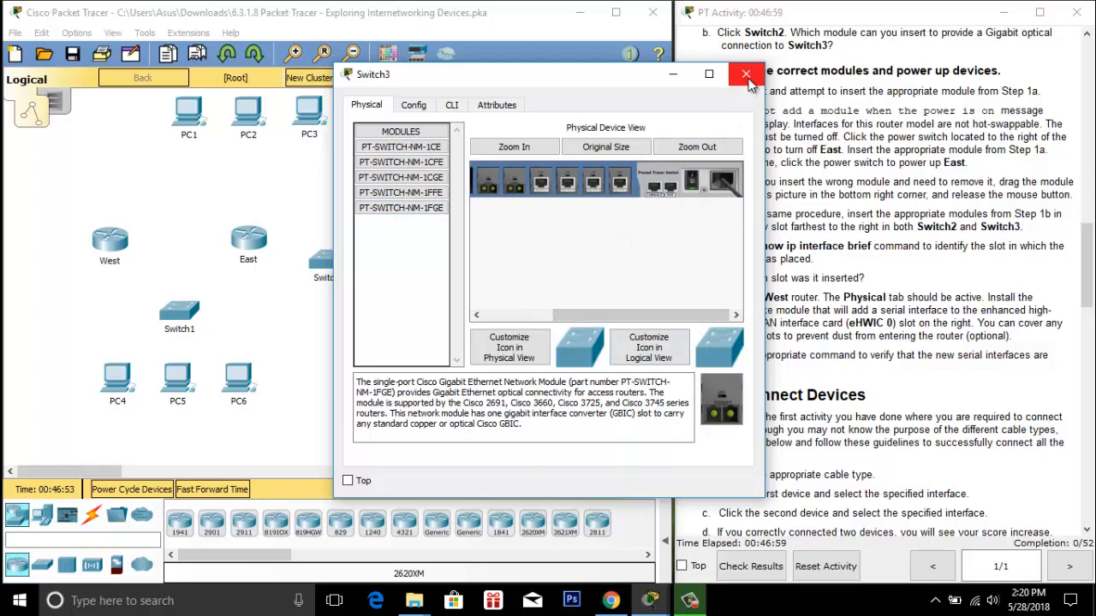
{"action": "left_click", "coordinate": [746, 75]}
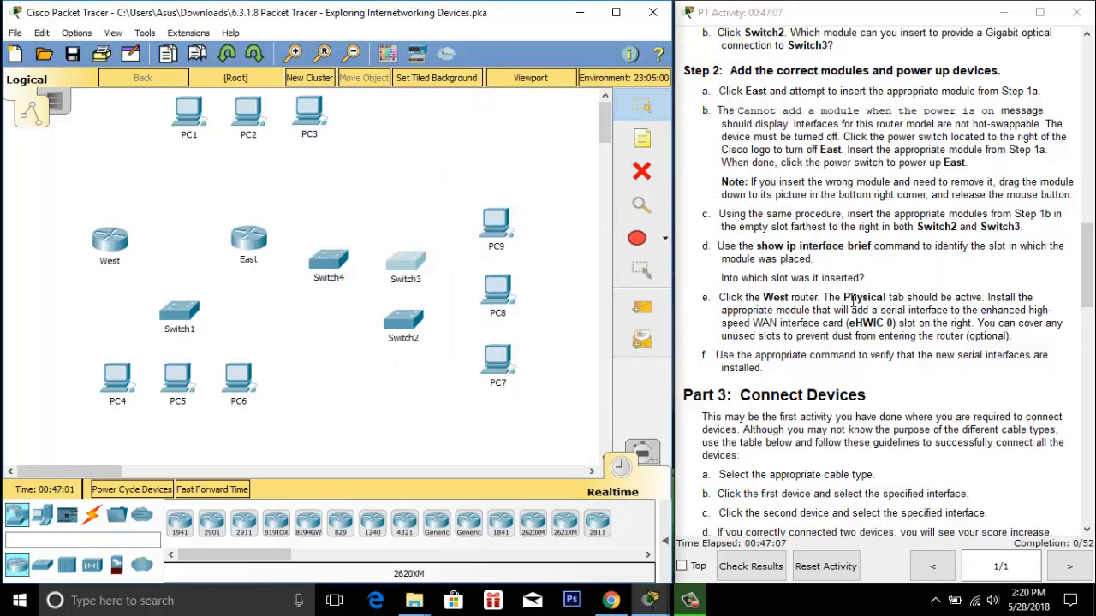
Following instruction d, run show ip interface brief on Switch2, highlight the GigabitEthernet5/1 entry and close the switch window
{"action": "left_click", "coordinate": [402, 330]}
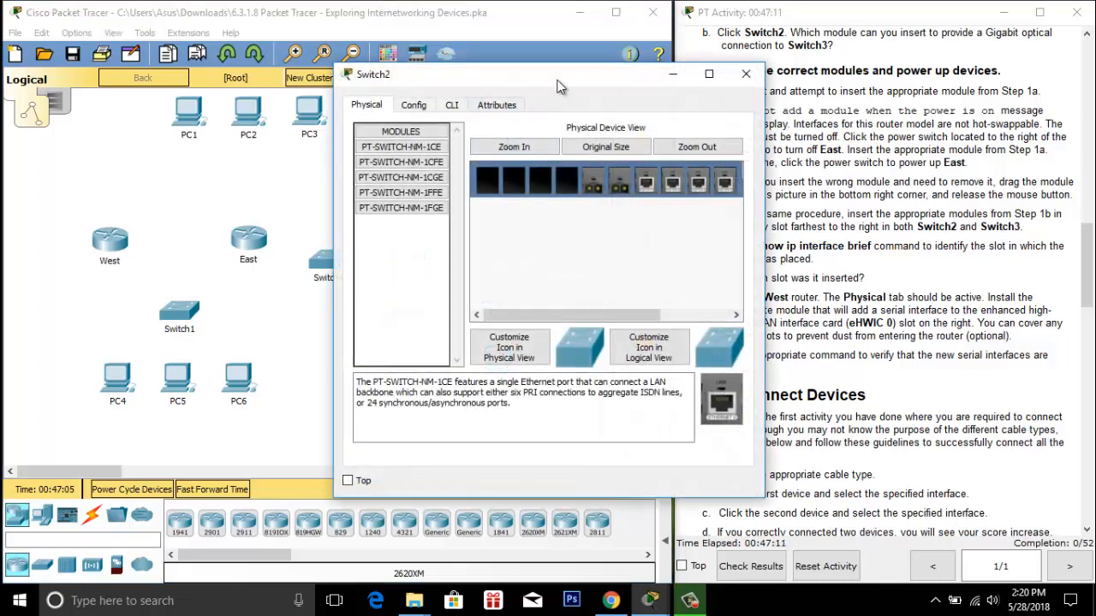
{"action": "left_click_drag", "start_coordinate": [556, 85], "coordinate": [357, 52]}
{"action": "left_click", "coordinate": [253, 71]}
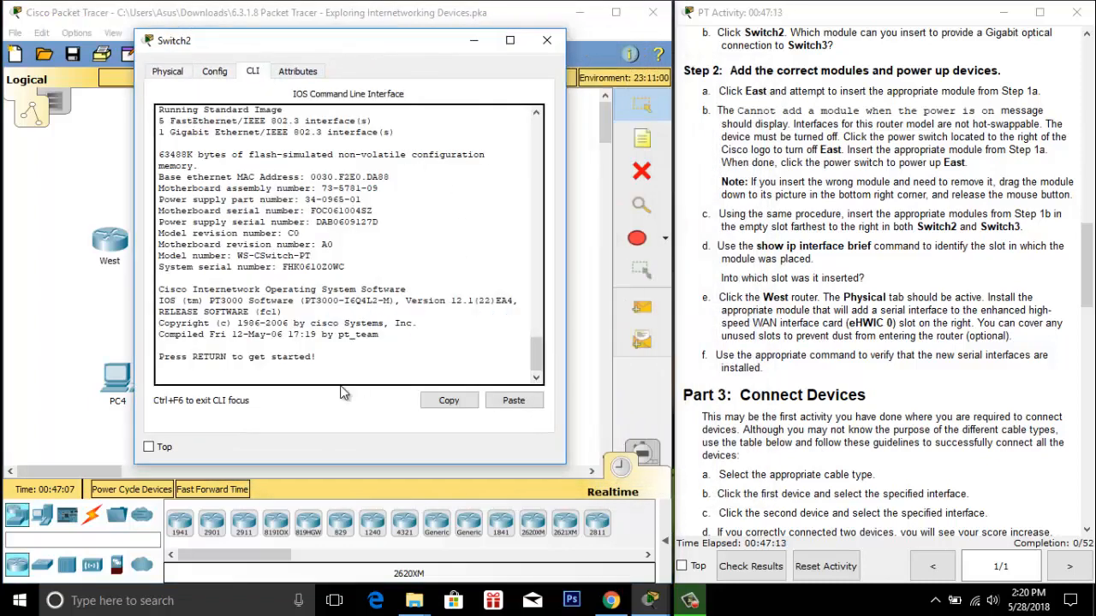
{"action": "key", "text": "Return"}
{"action": "type", "text": "shoe"}
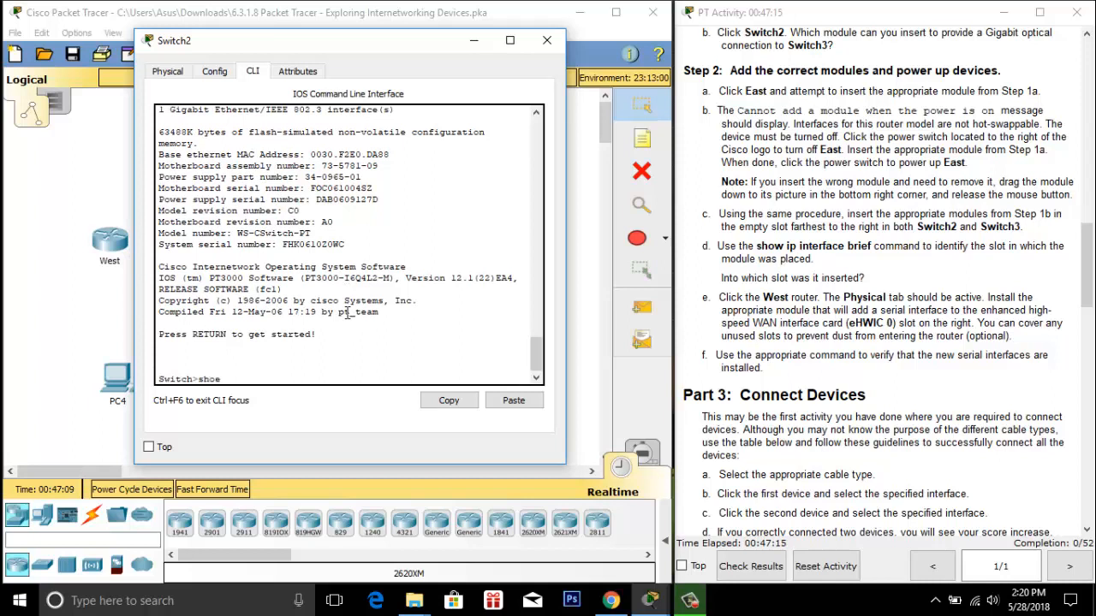
{"action": "type", "text": " ip interfave"}
{"action": "key", "text": "BackSpace"}
{"action": "key", "text": "BackSpace"}
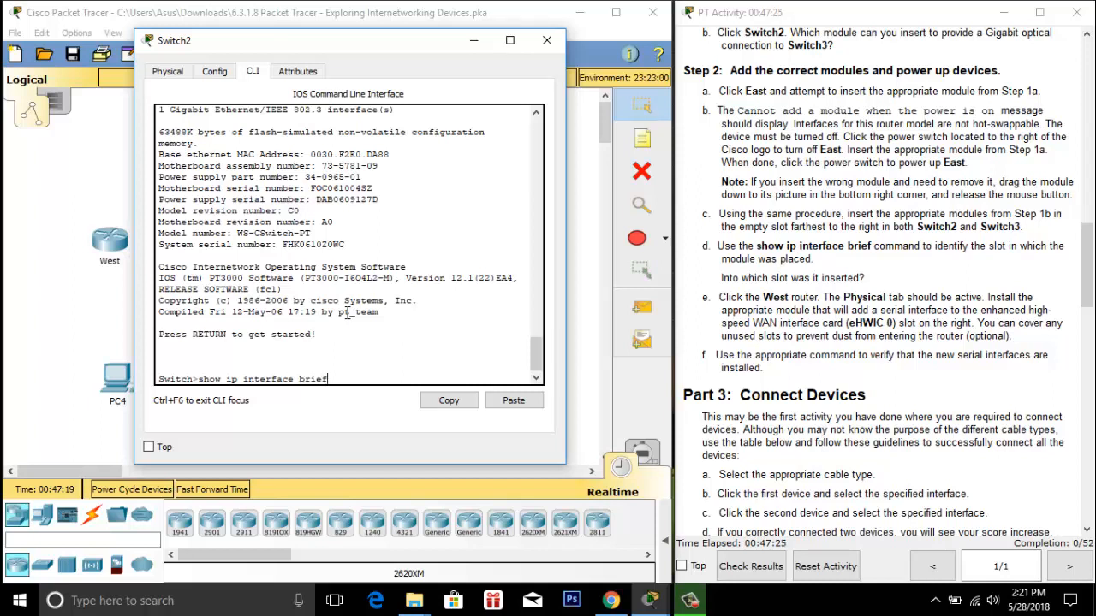
{"action": "type", "text": "ce brief"}
{"action": "key", "text": "Return"}
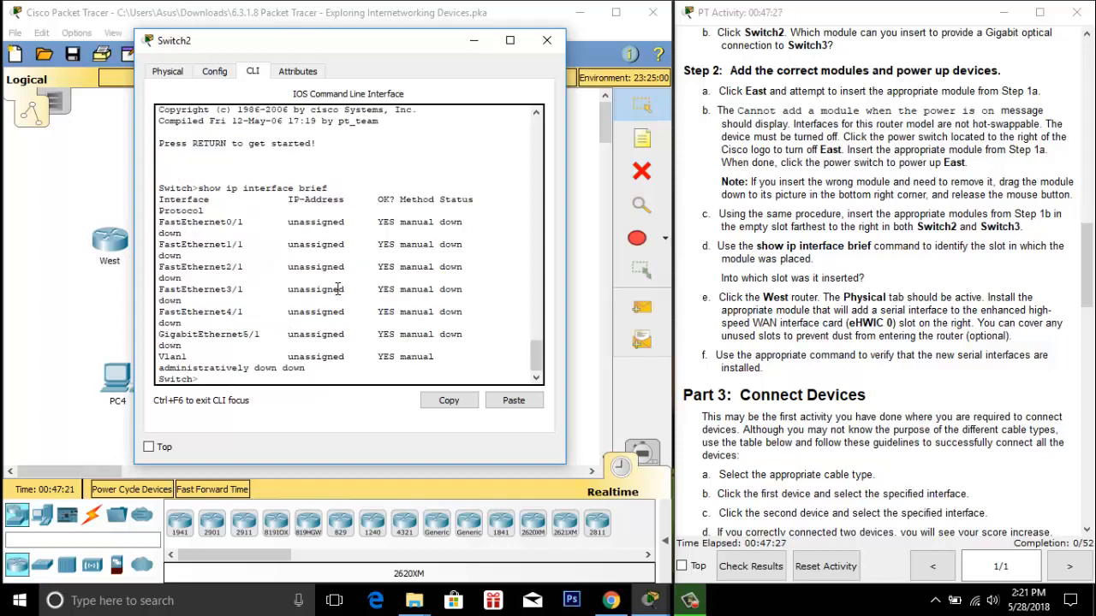
{"action": "left_click_drag", "start_coordinate": [157, 330], "coordinate": [294, 345]}
{"action": "left_click", "coordinate": [490, 336]}
{"action": "left_click", "coordinate": [546, 40]}
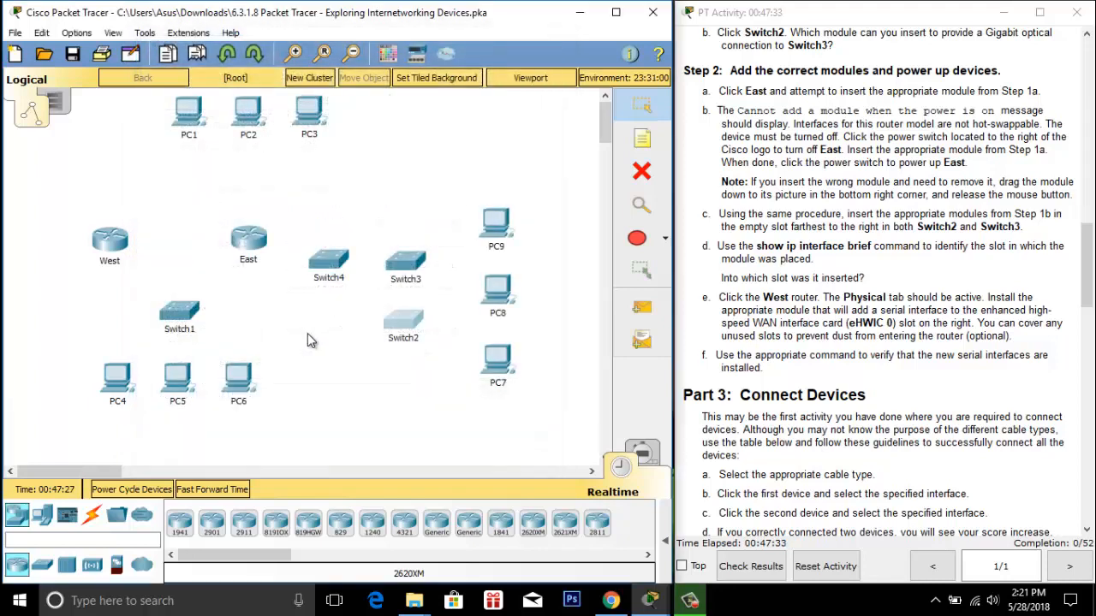
Run show ip interface brief on Switch3, highlight its GigabitEthernet5/1 entry and close the switch window
{"action": "left_click", "coordinate": [404, 271]}
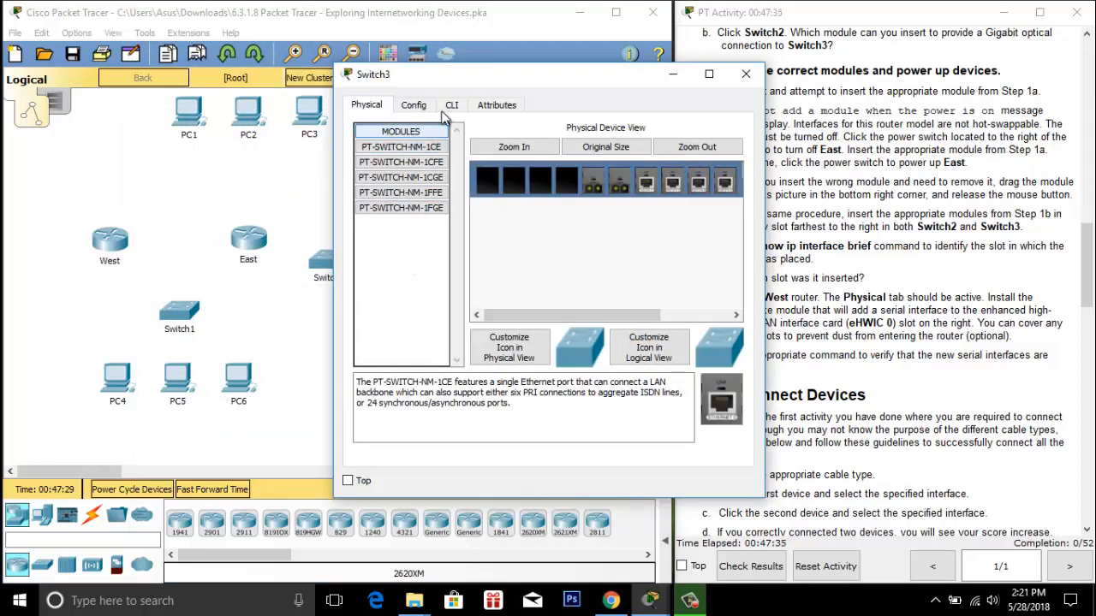
{"action": "left_click", "coordinate": [451, 105]}
{"action": "key", "text": "Return"}
{"action": "type", "text": "show"}
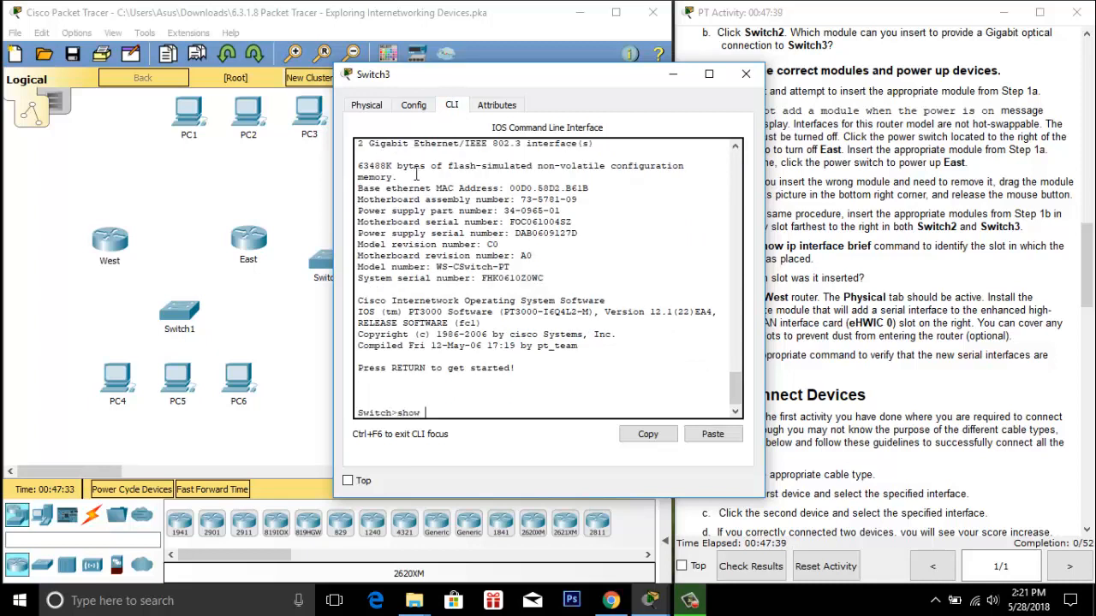
{"action": "type", "text": " ip interface brief"}
{"action": "key", "text": "Return"}
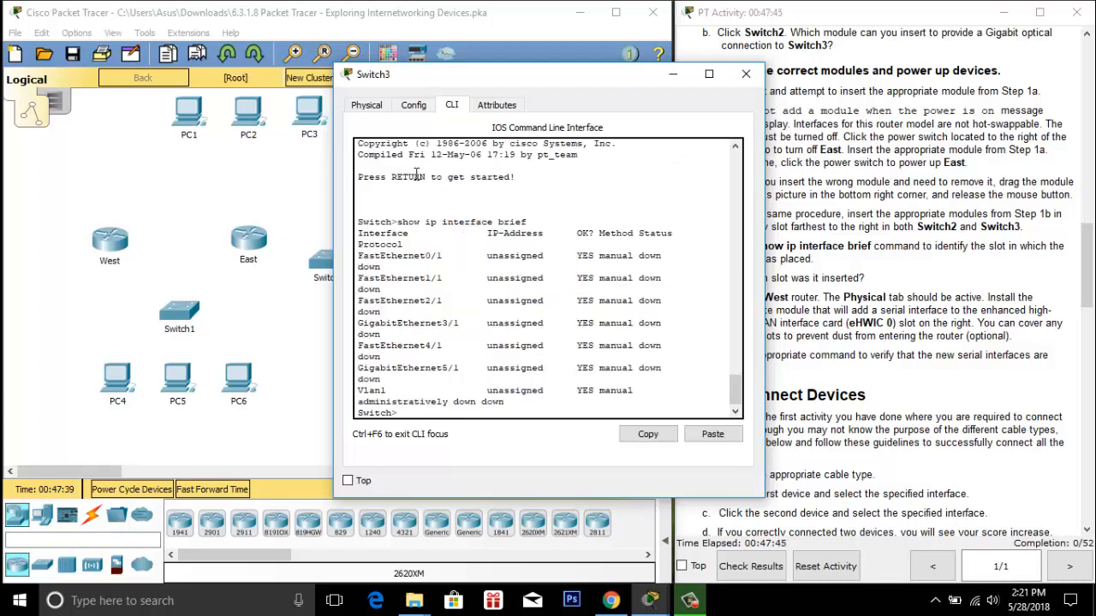
{"action": "left_click_drag", "start_coordinate": [358, 369], "coordinate": [561, 392]}
{"action": "left_click", "coordinate": [746, 74]}
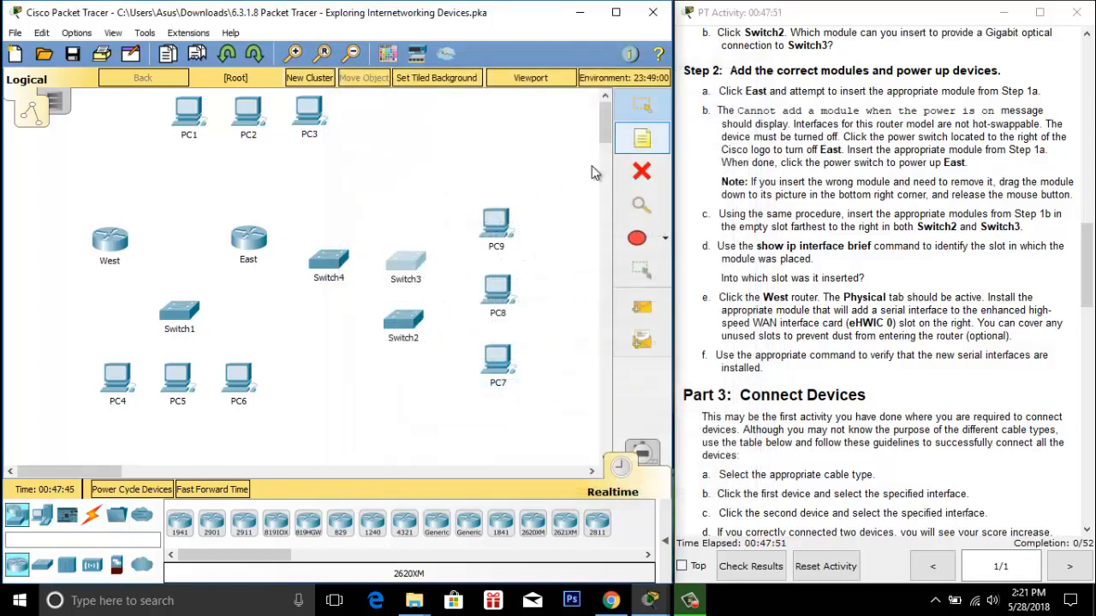
Run show ip interface brief on the East router, highlight the FastEthernet0/1/0 to FastEthernet0/1/3 entries and close its window
{"action": "left_click", "coordinate": [248, 239]}
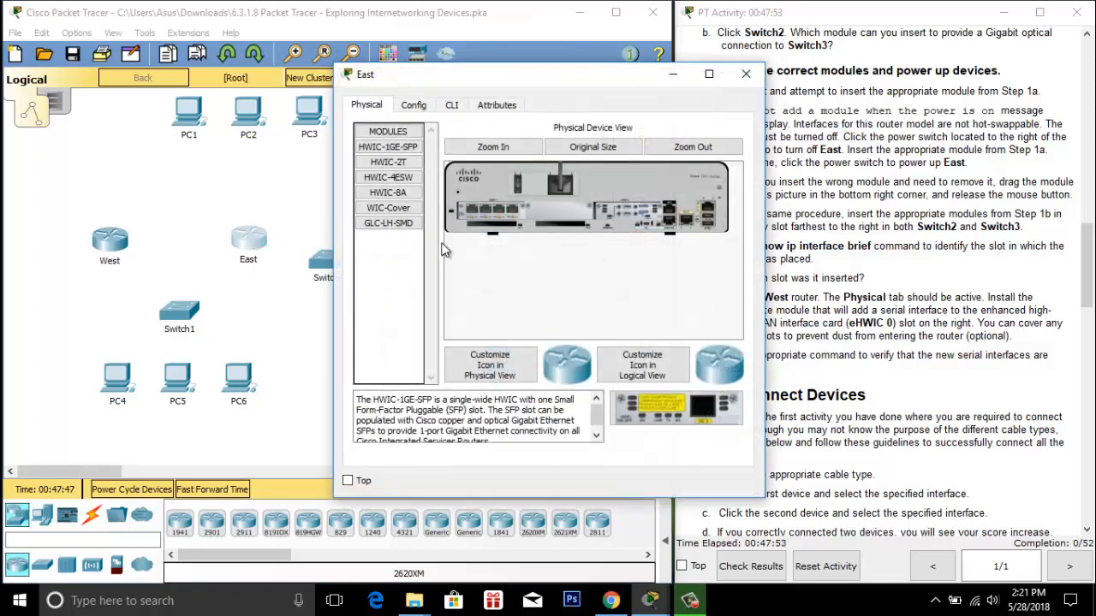
{"action": "left_click", "coordinate": [457, 104]}
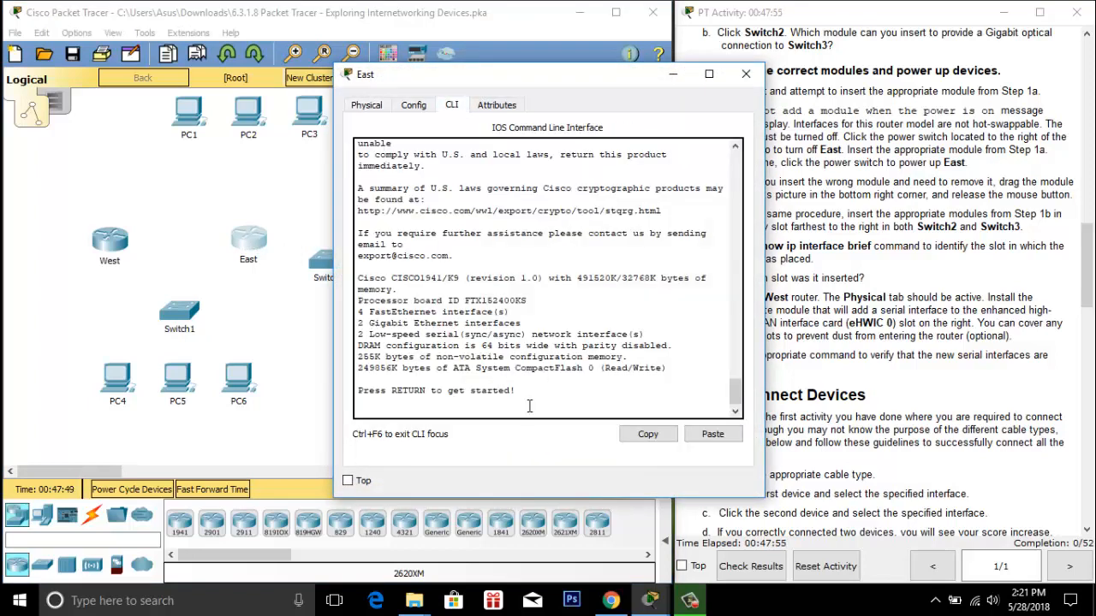
{"action": "key", "text": "Return"}
{"action": "type", "text": "show"}
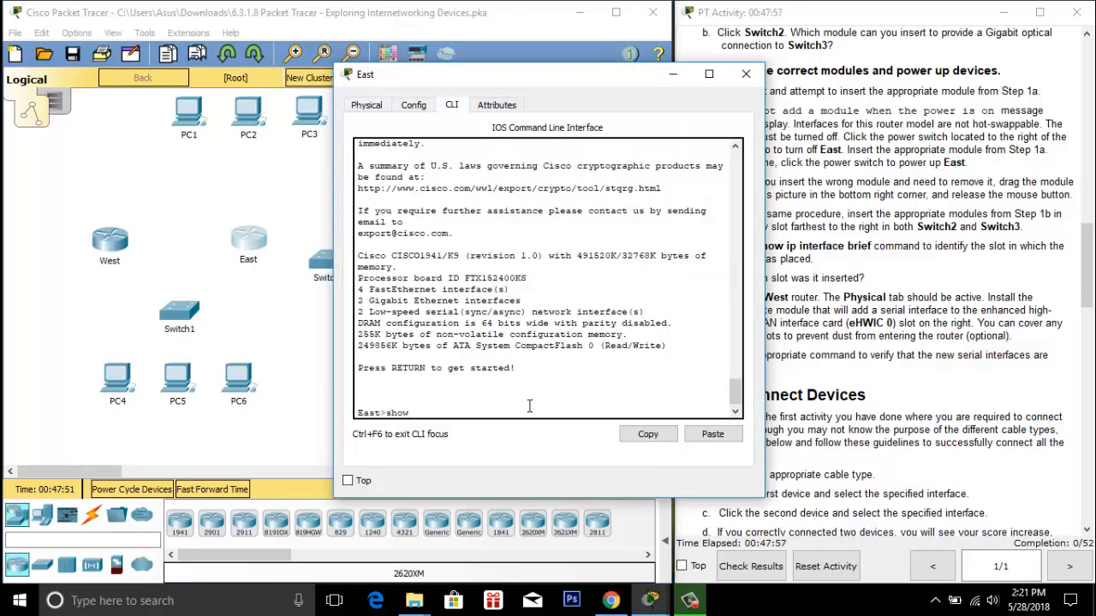
{"action": "type", "text": " ip interface brief"}
{"action": "key", "text": "Return"}
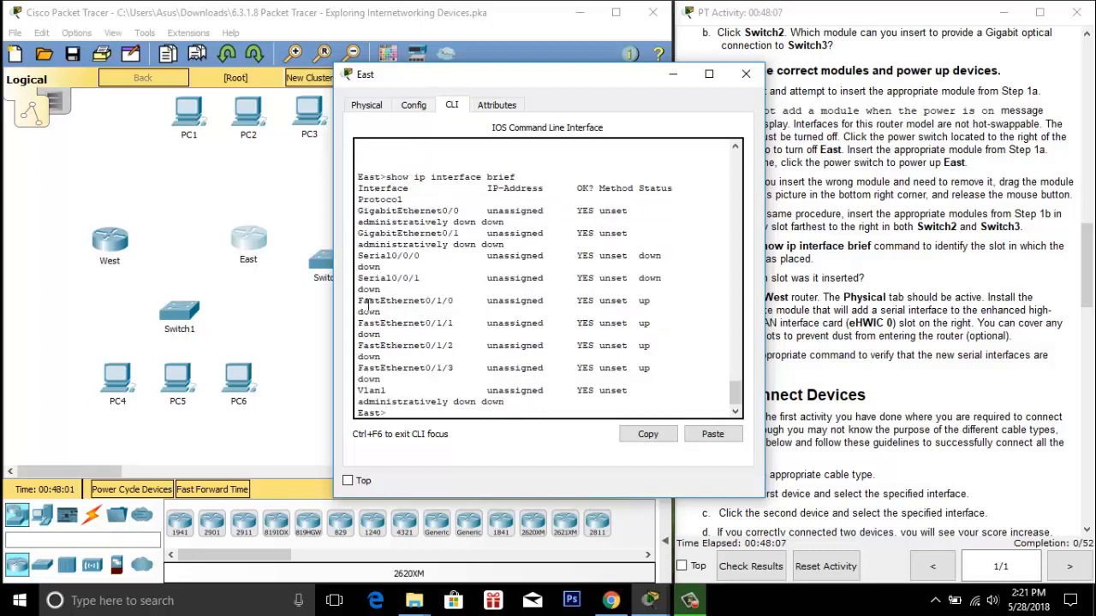
{"action": "left_click_drag", "start_coordinate": [358, 300], "coordinate": [646, 368]}
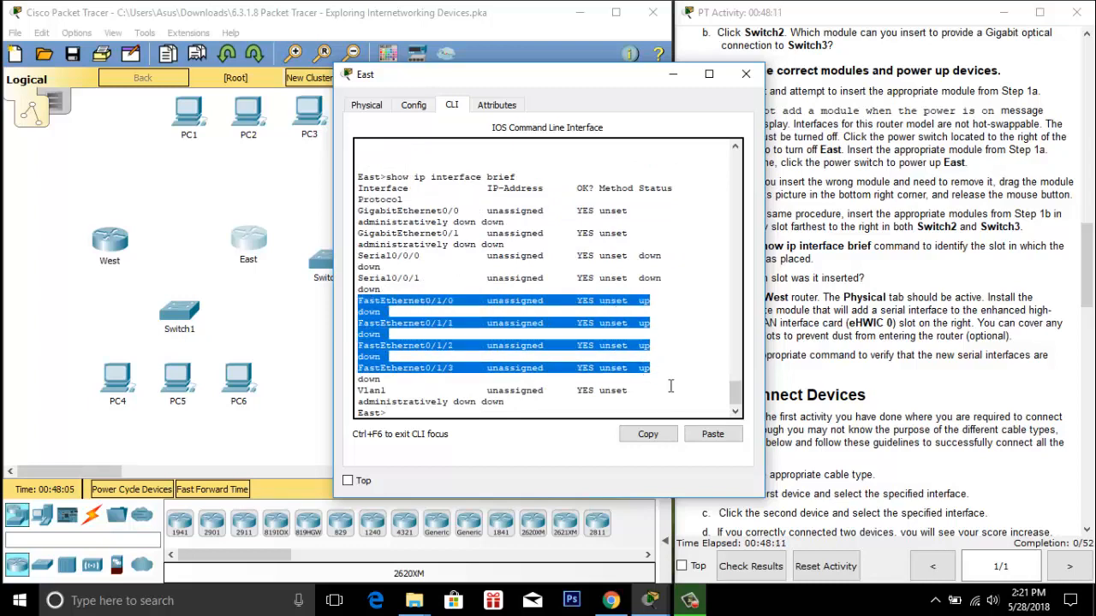
{"action": "left_click", "coordinate": [694, 314]}
{"action": "left_click", "coordinate": [745, 75]}
Following instruction e, open the West router's physical view, compare the module descriptions and select the HWIC-2T serial module
{"action": "scroll", "coordinate": [793, 310], "scroll_direction": "down", "scroll_amount": 1}
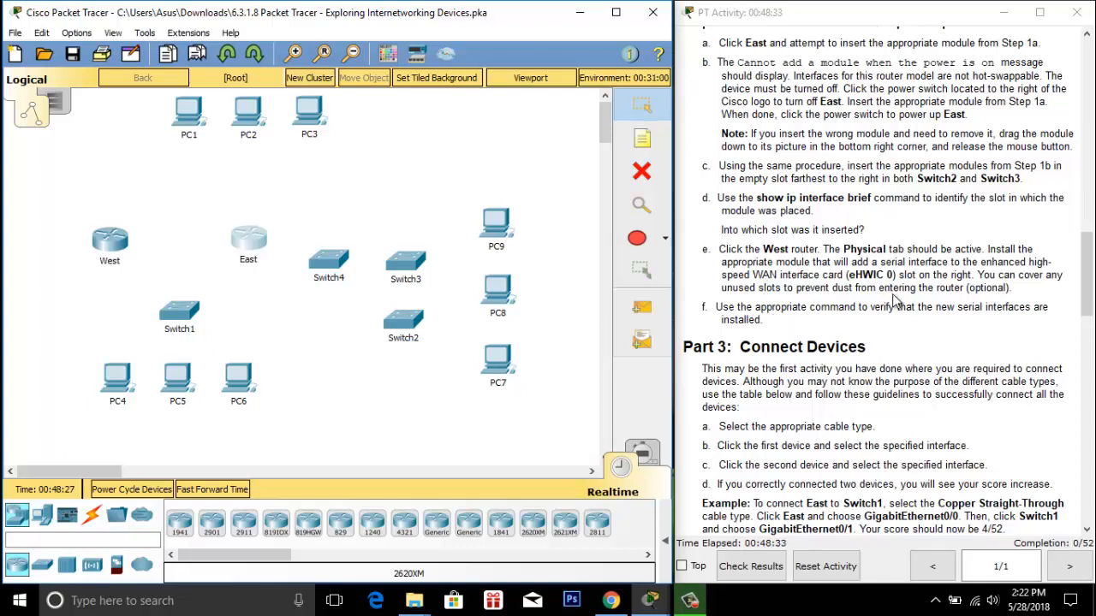
{"action": "left_click", "coordinate": [111, 244]}
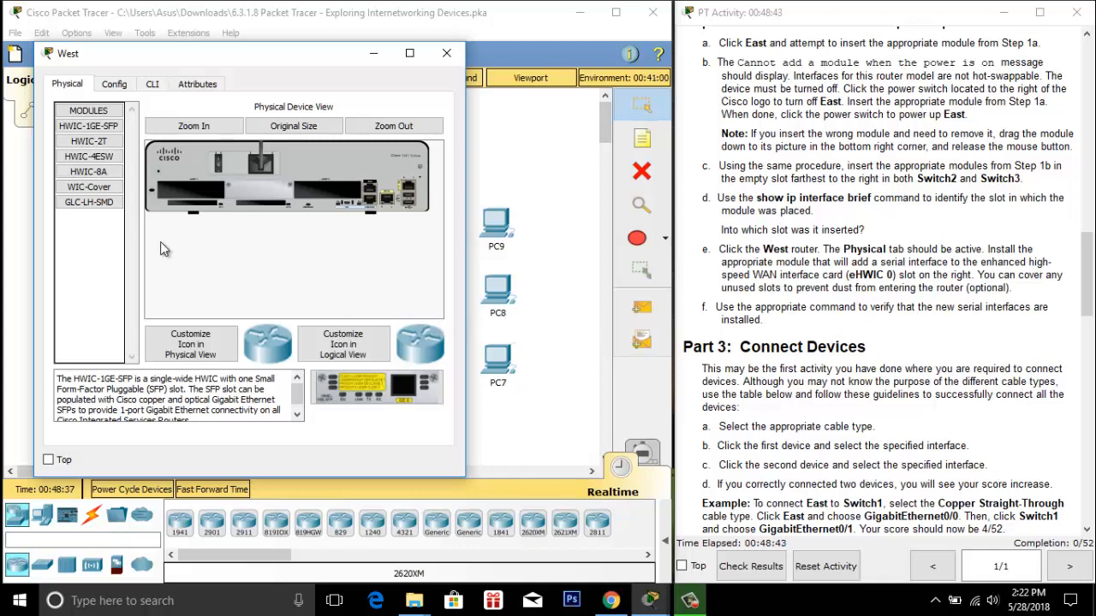
{"action": "left_click", "coordinate": [108, 159]}
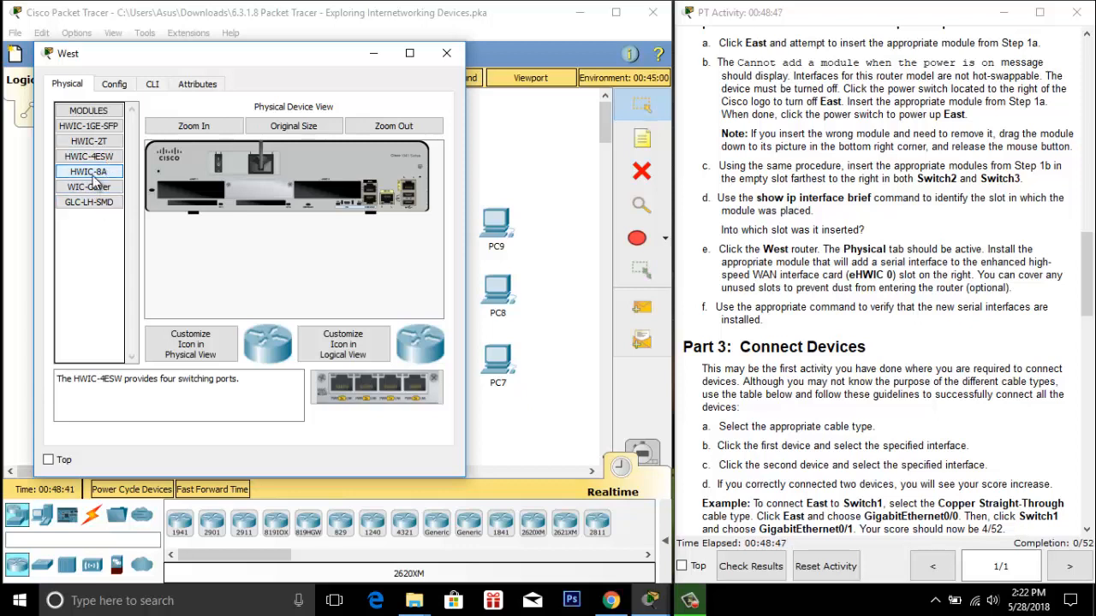
{"action": "left_click", "coordinate": [95, 174]}
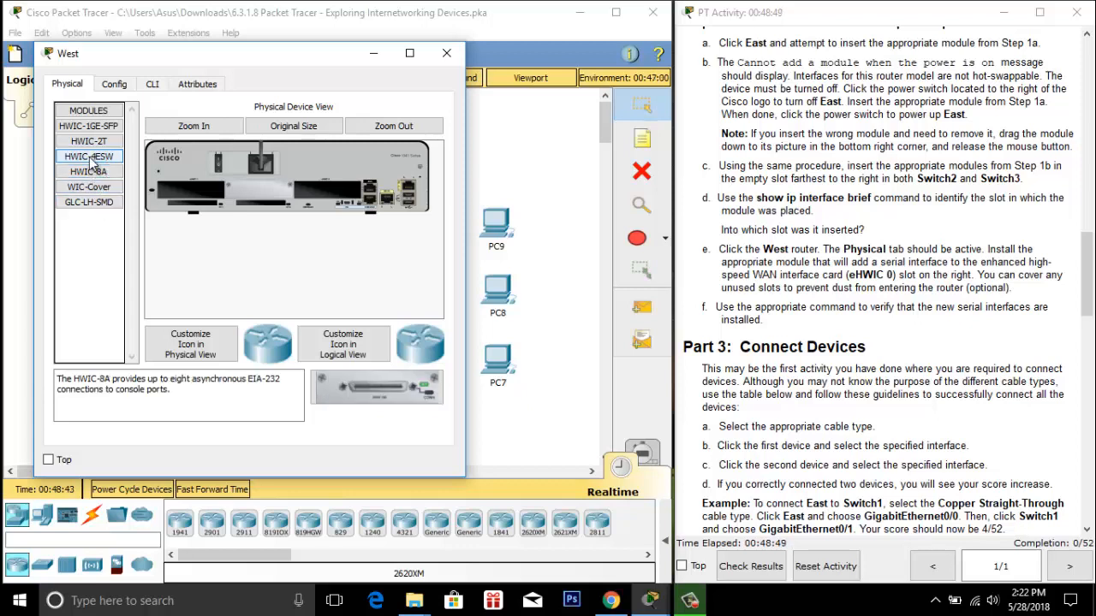
{"action": "left_click", "coordinate": [107, 130]}
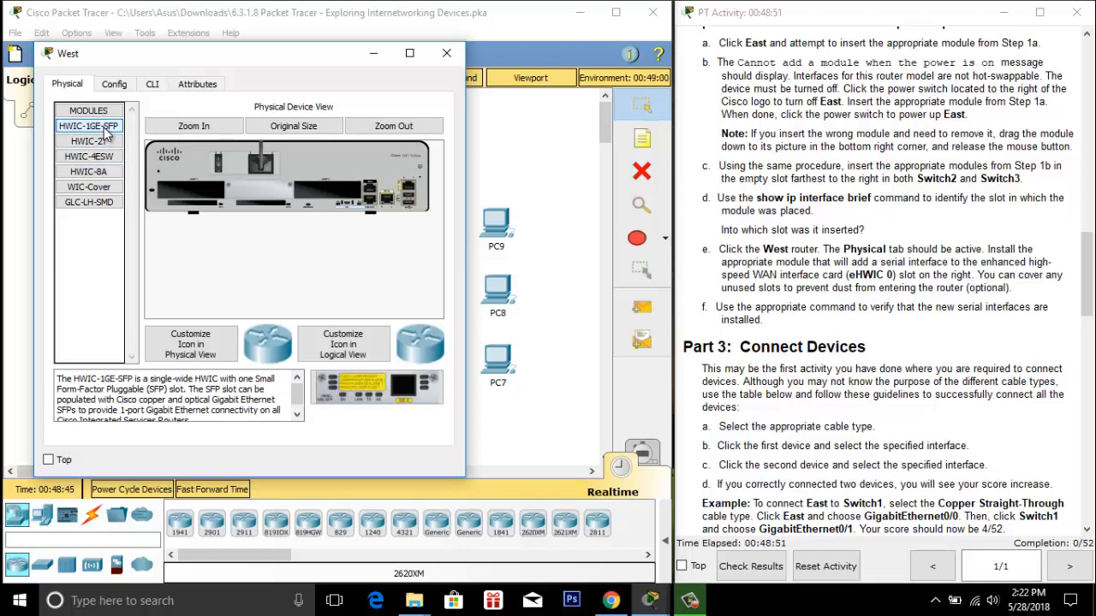
{"action": "left_click", "coordinate": [102, 146]}
Try to insert the HWIC-2T module into the West router's leftmost slot while it is powered on
{"action": "left_click_drag", "start_coordinate": [102, 146], "coordinate": [281, 163]}
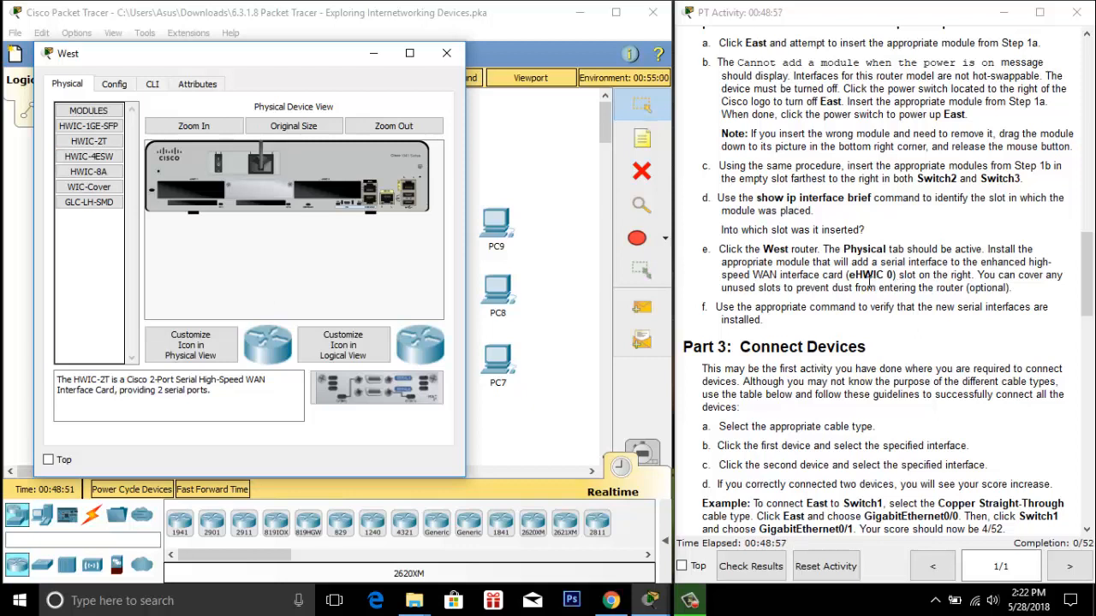
{"action": "left_click_drag", "start_coordinate": [375, 387], "coordinate": [206, 204]}
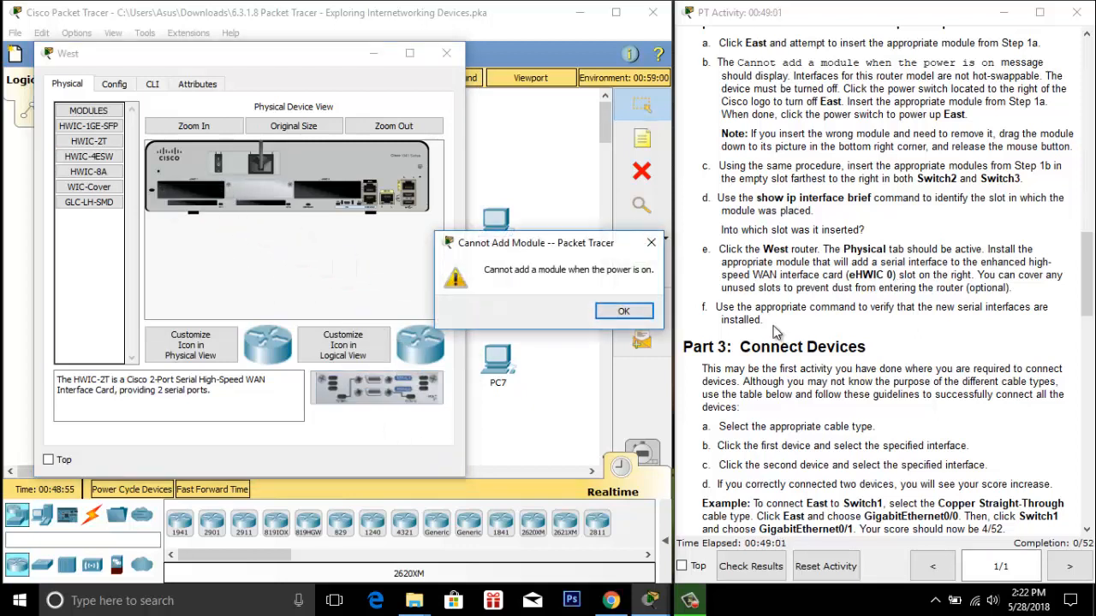
{"action": "left_click", "coordinate": [623, 311]}
With the West router powered off, insert the HWIC-2T module into its eHWIC 0 slot and power it back on
{"action": "left_click", "coordinate": [221, 163]}
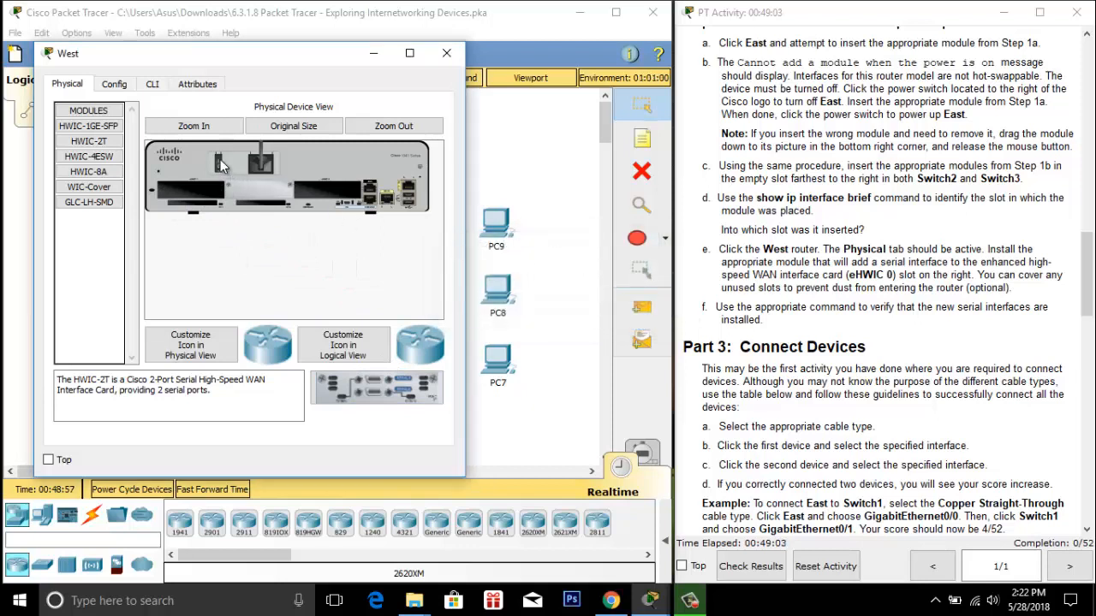
{"action": "left_click_drag", "start_coordinate": [372, 391], "coordinate": [327, 190]}
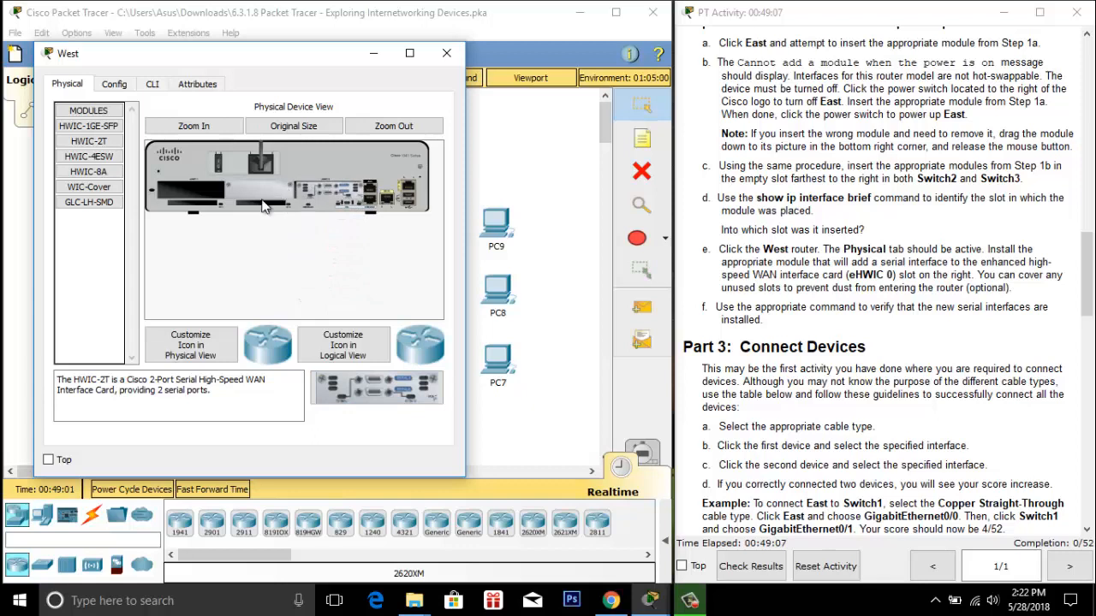
{"action": "left_click", "coordinate": [220, 160]}
Cover the West router's remaining empty slot with a WIC-Cover while it is powered off, then power it on and close its window
{"action": "left_click", "coordinate": [89, 202]}
{"action": "left_click", "coordinate": [89, 186]}
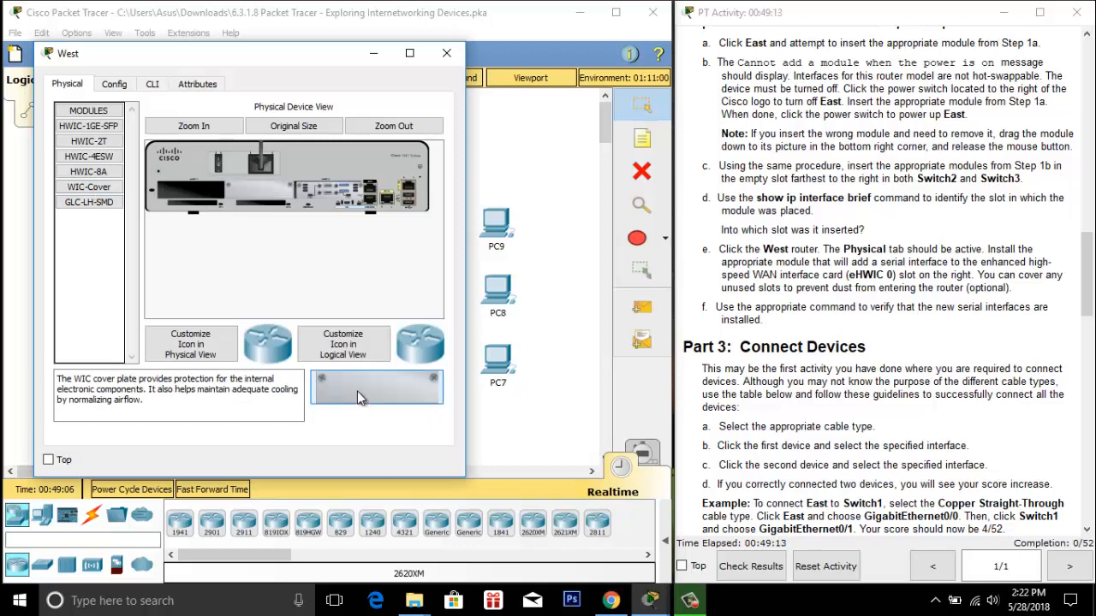
{"action": "left_click_drag", "start_coordinate": [356, 380], "coordinate": [213, 208]}
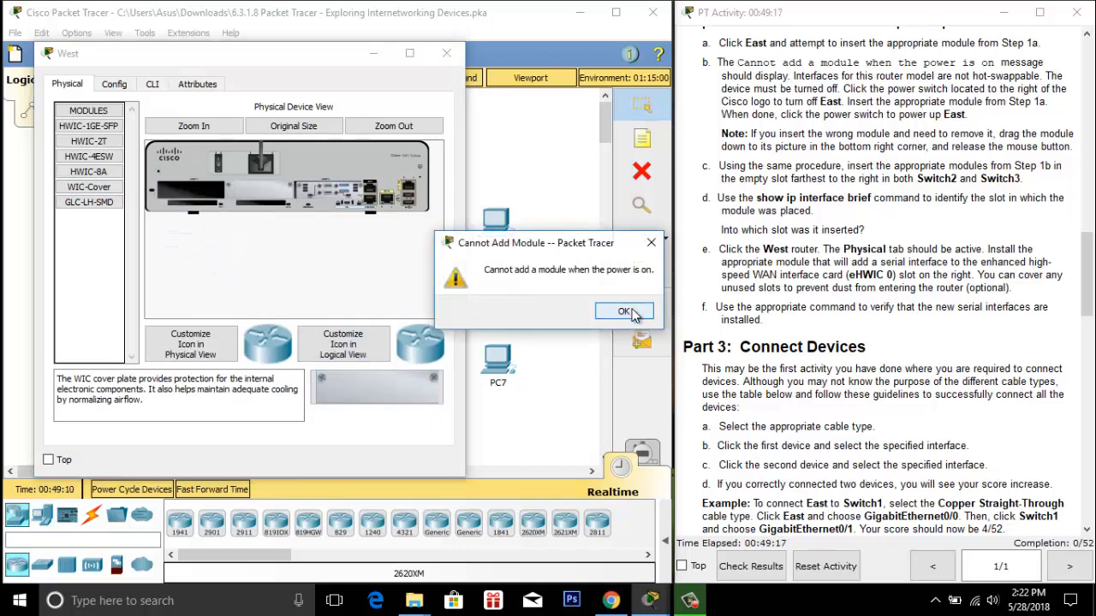
{"action": "left_click", "coordinate": [623, 311]}
{"action": "left_click", "coordinate": [221, 165]}
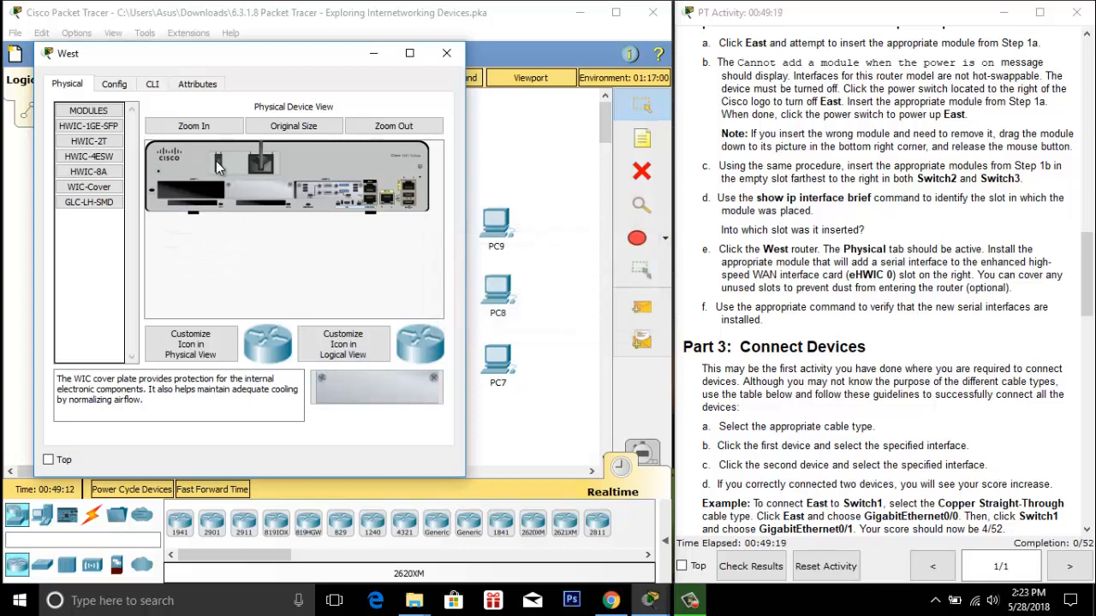
{"action": "left_click_drag", "start_coordinate": [351, 390], "coordinate": [197, 190]}
{"action": "left_click", "coordinate": [221, 165]}
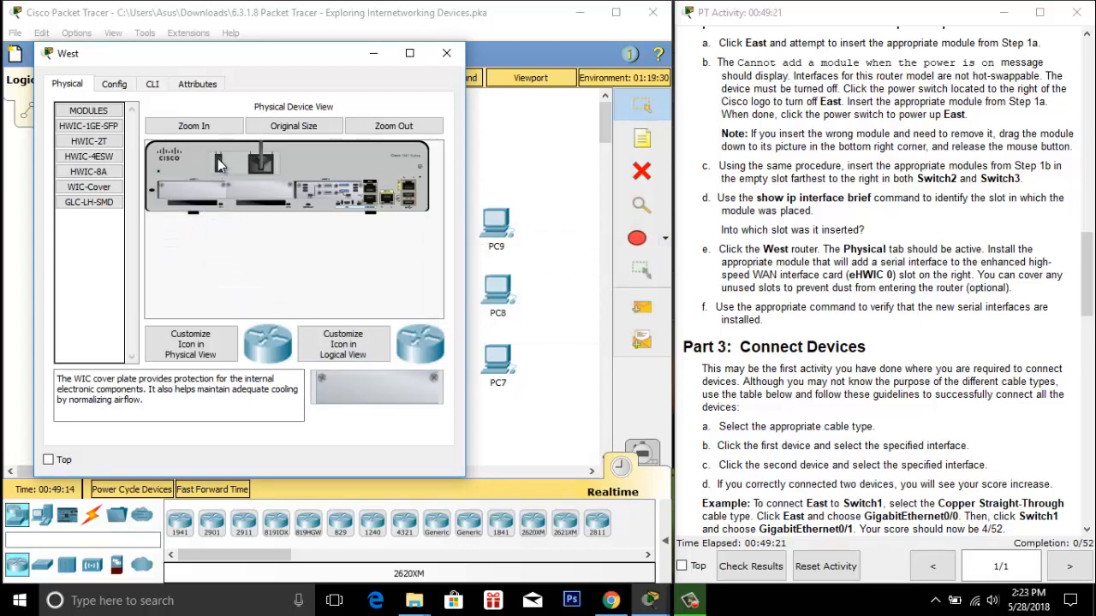
{"action": "left_click", "coordinate": [447, 54]}
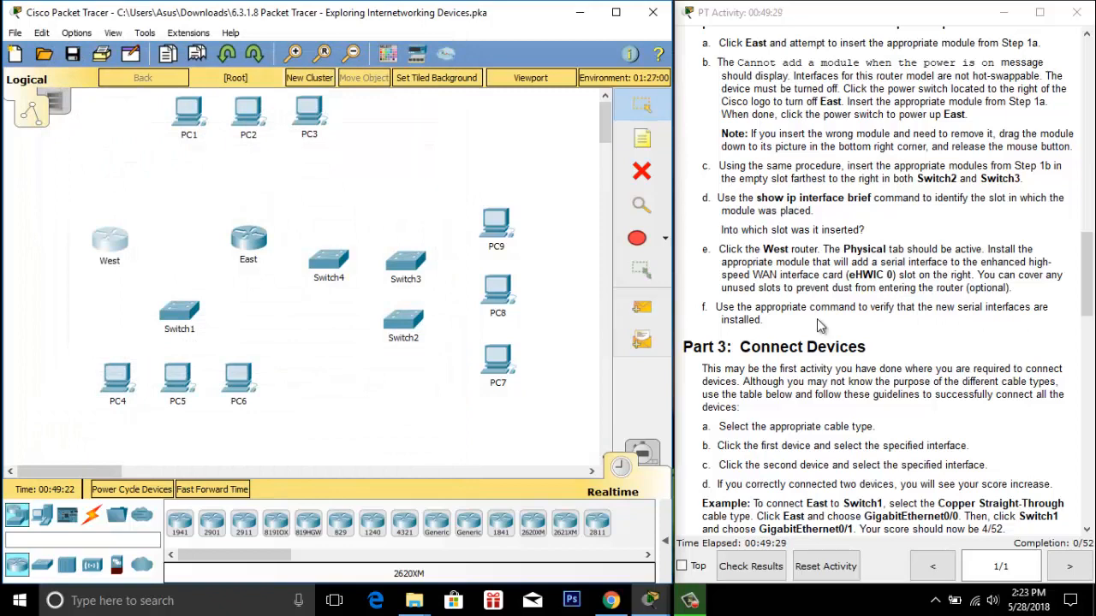
Verify the West router's new serial interfaces from its command line with show ip interface brief, and close its window
{"action": "scroll", "coordinate": [816, 319], "scroll_direction": "down", "scroll_amount": 1}
{"action": "scroll", "coordinate": [817, 325], "scroll_direction": "down", "scroll_amount": 1}
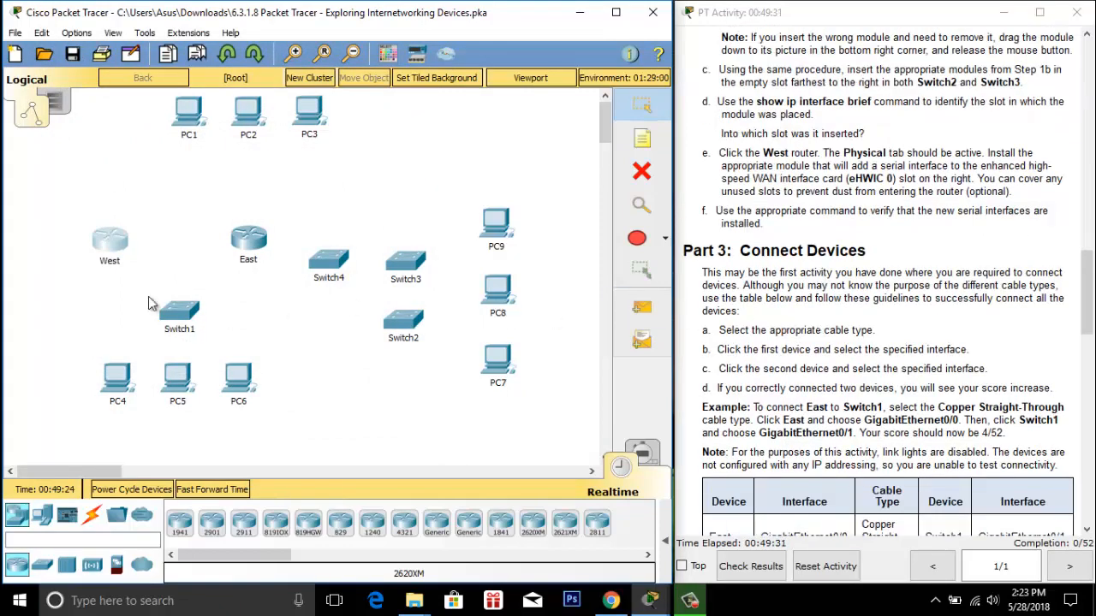
{"action": "left_click", "coordinate": [113, 250]}
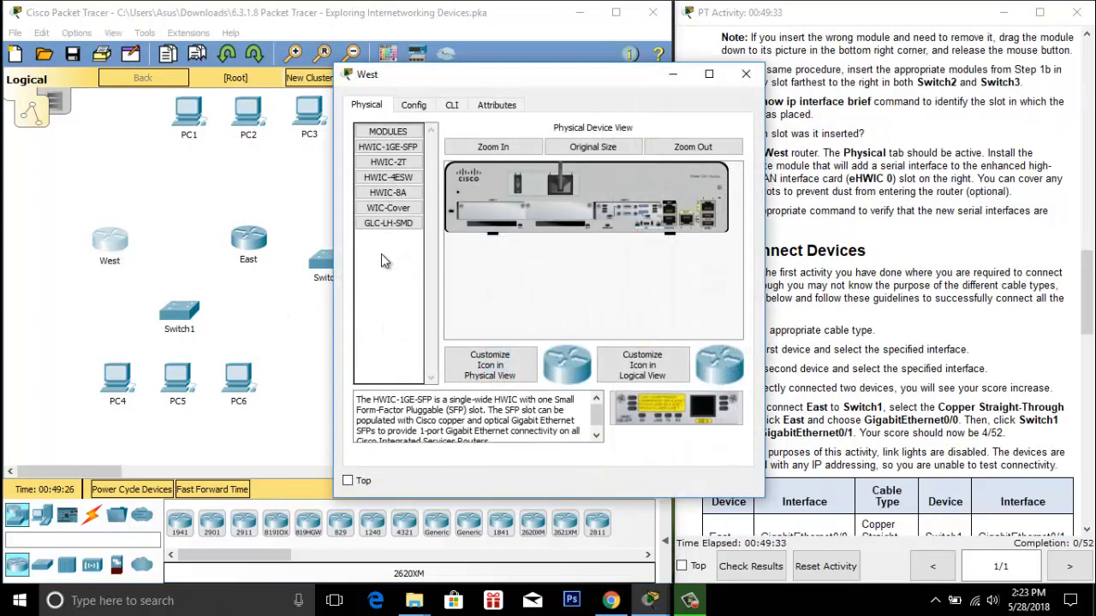
{"action": "left_click", "coordinate": [454, 105]}
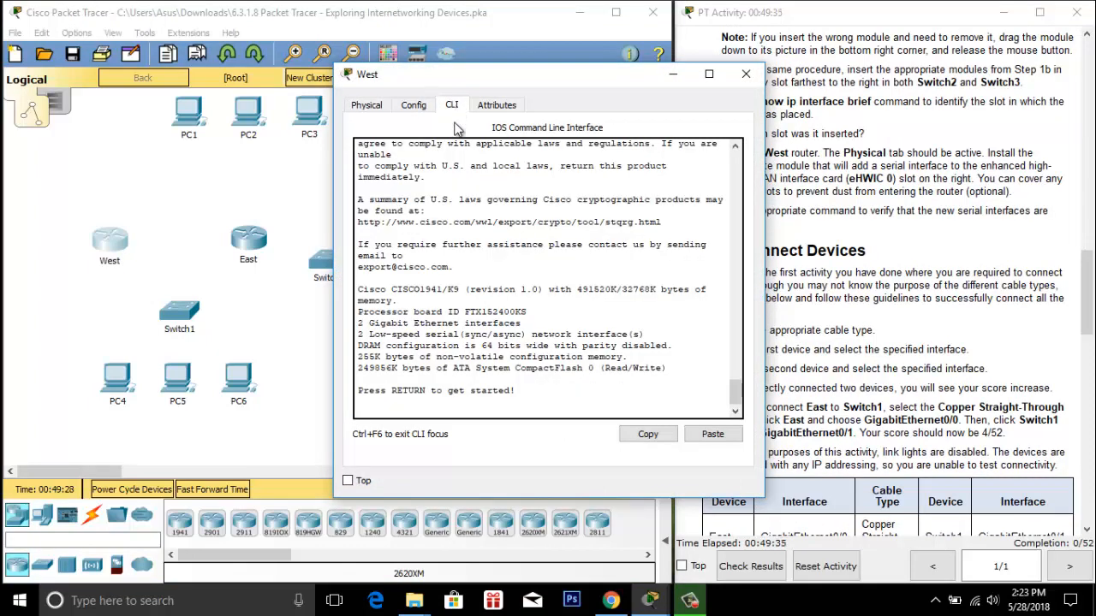
{"action": "key", "text": "Return"}
{"action": "type", "text": "show"}
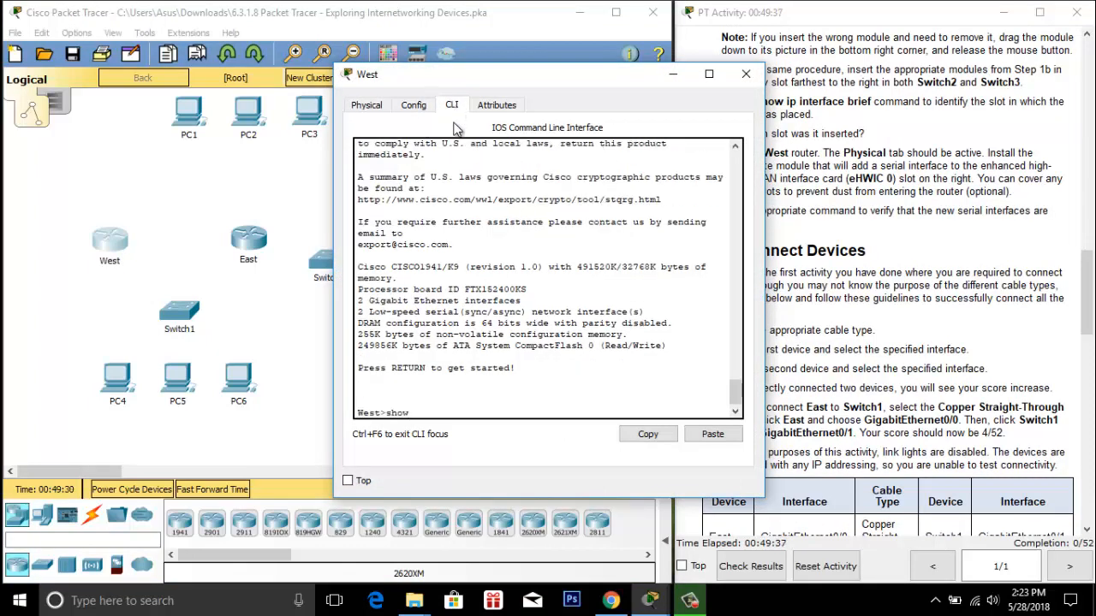
{"action": "type", "text": " ip interface brief"}
{"action": "key", "text": "Return"}
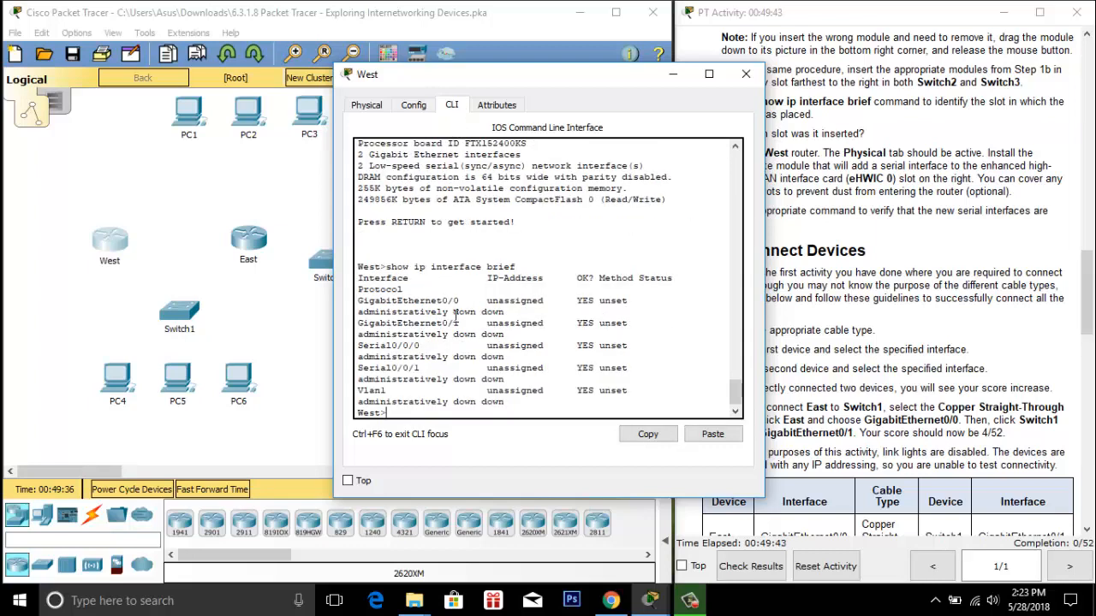
{"action": "left_click_drag", "start_coordinate": [368, 304], "coordinate": [469, 304]}
{"action": "left_click", "coordinate": [746, 78]}
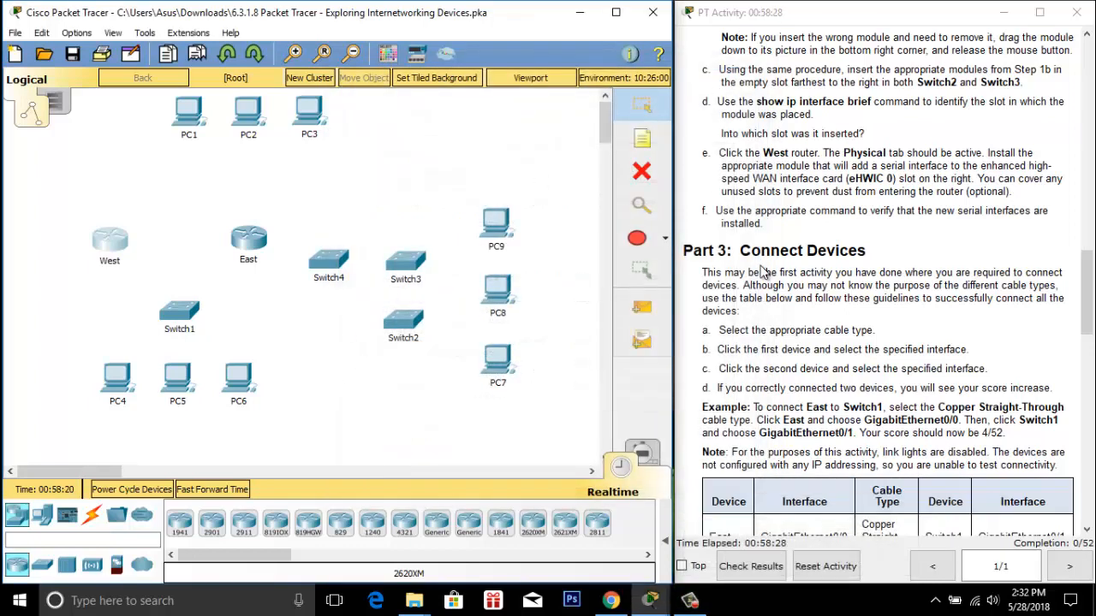
Following the Part 3 connection table, connect East GigabitEthernet0/0 to Switch1 GigabitEthernet0/1 with a Copper Straight-Through cable
{"action": "scroll", "coordinate": [814, 252], "scroll_direction": "down", "scroll_amount": 1}
{"action": "scroll", "coordinate": [814, 252], "scroll_direction": "down", "scroll_amount": 2}
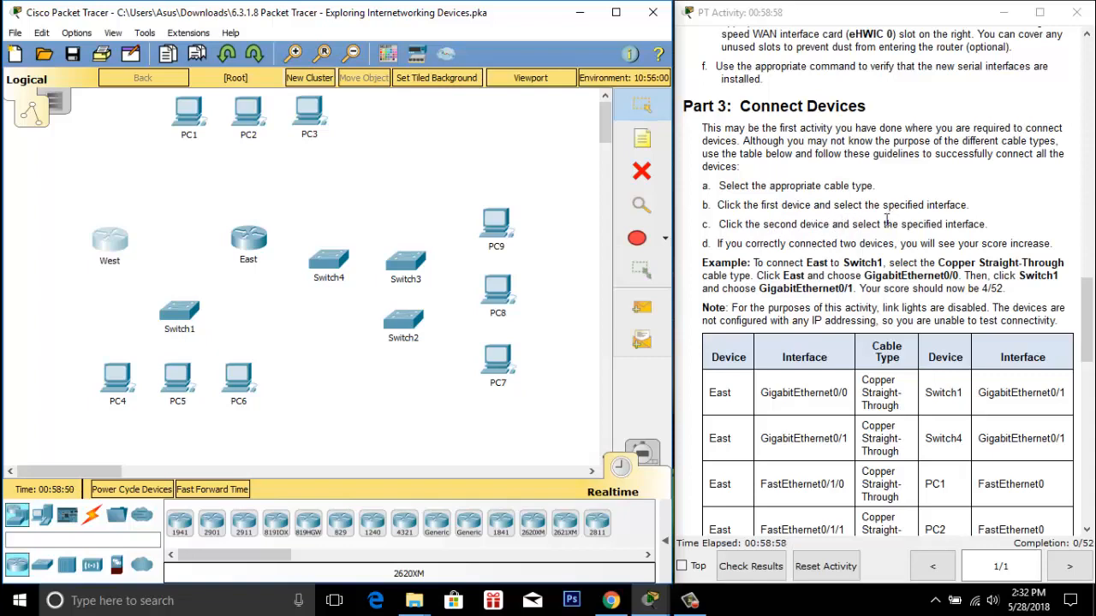
{"action": "scroll", "coordinate": [942, 227], "scroll_direction": "down", "scroll_amount": 1}
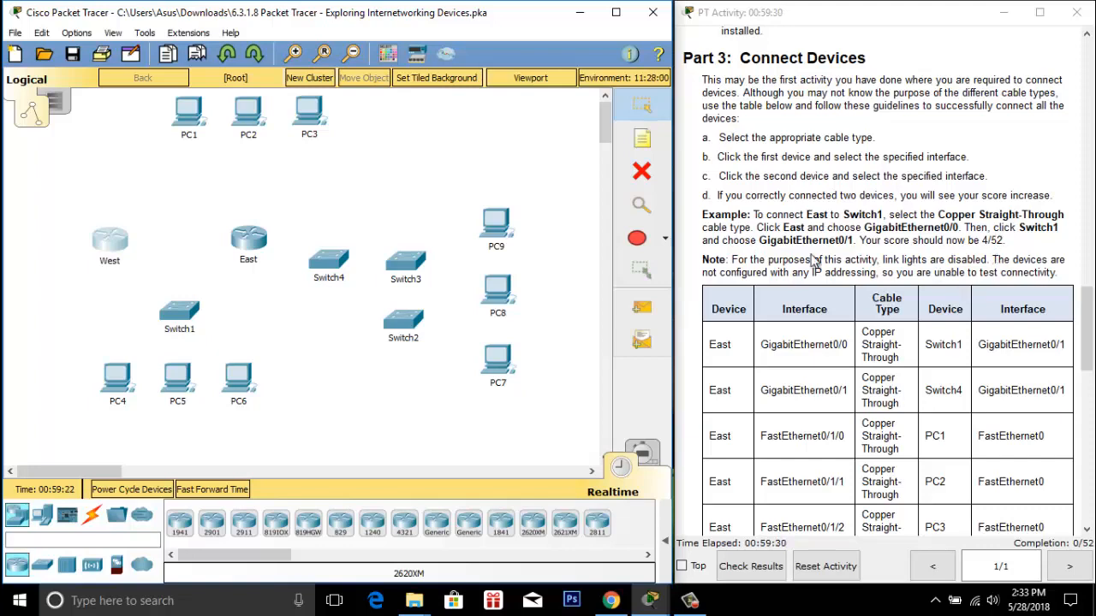
{"action": "scroll", "coordinate": [843, 206], "scroll_direction": "down", "scroll_amount": 3}
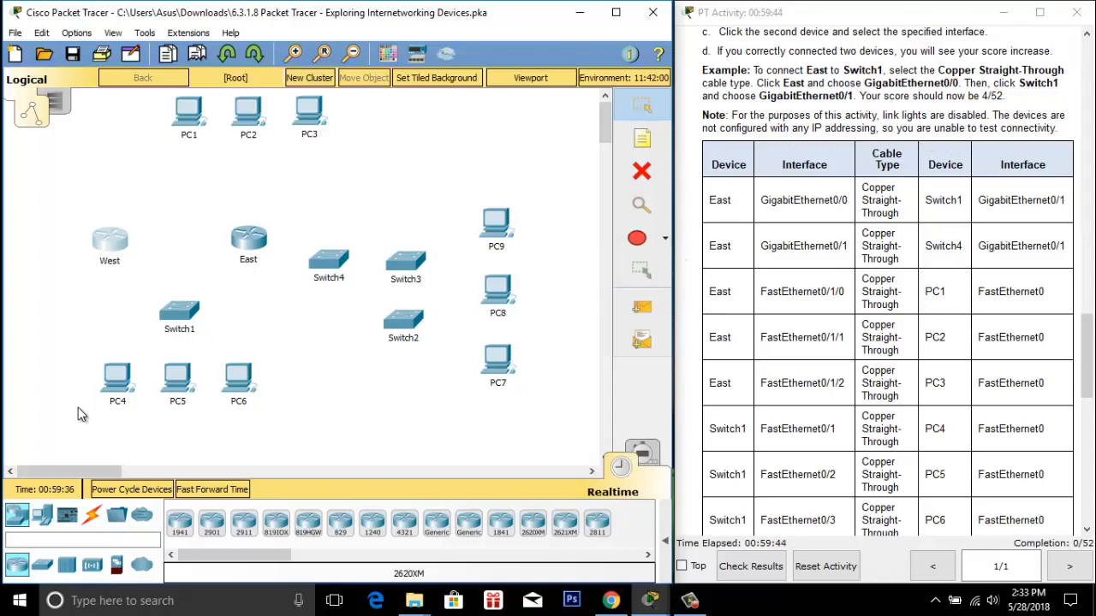
{"action": "left_click", "coordinate": [95, 525]}
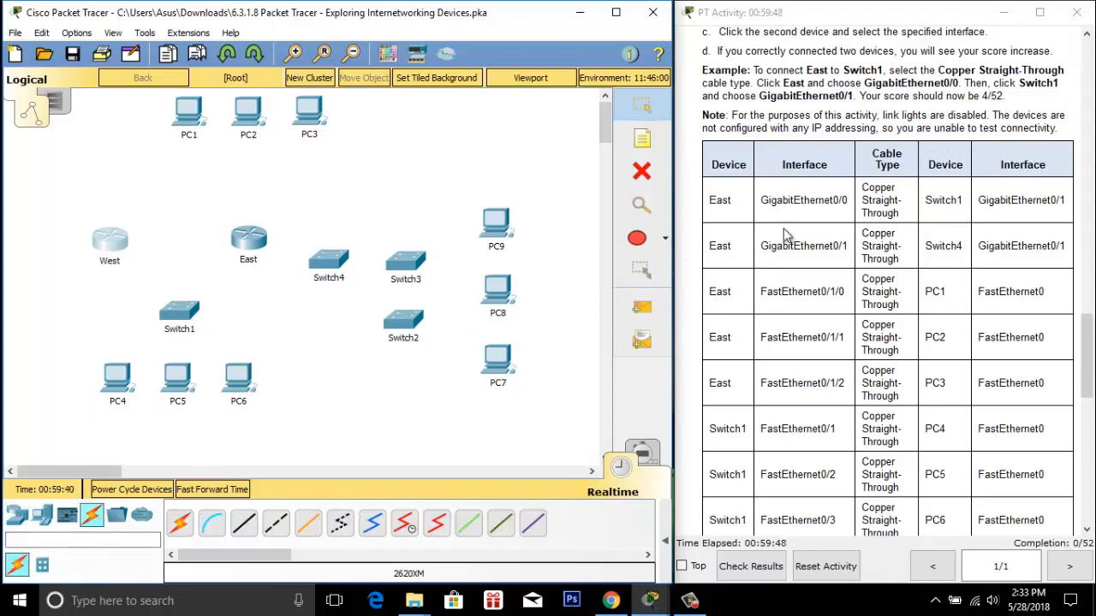
{"action": "scroll", "coordinate": [866, 196], "scroll_direction": "down", "scroll_amount": 1}
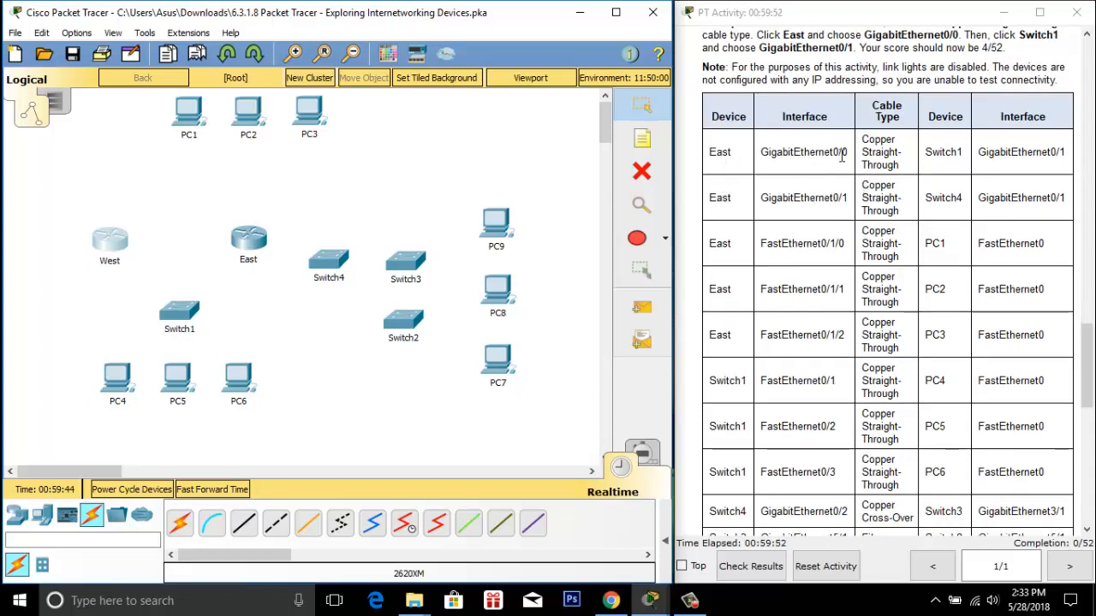
{"action": "left_click", "coordinate": [255, 525]}
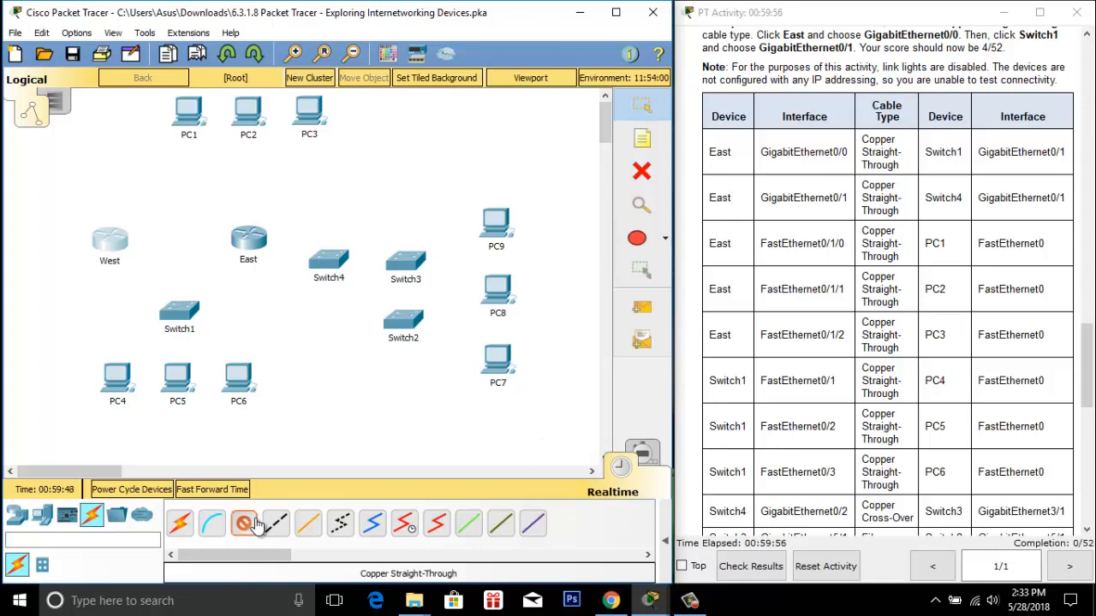
{"action": "left_click", "coordinate": [254, 245]}
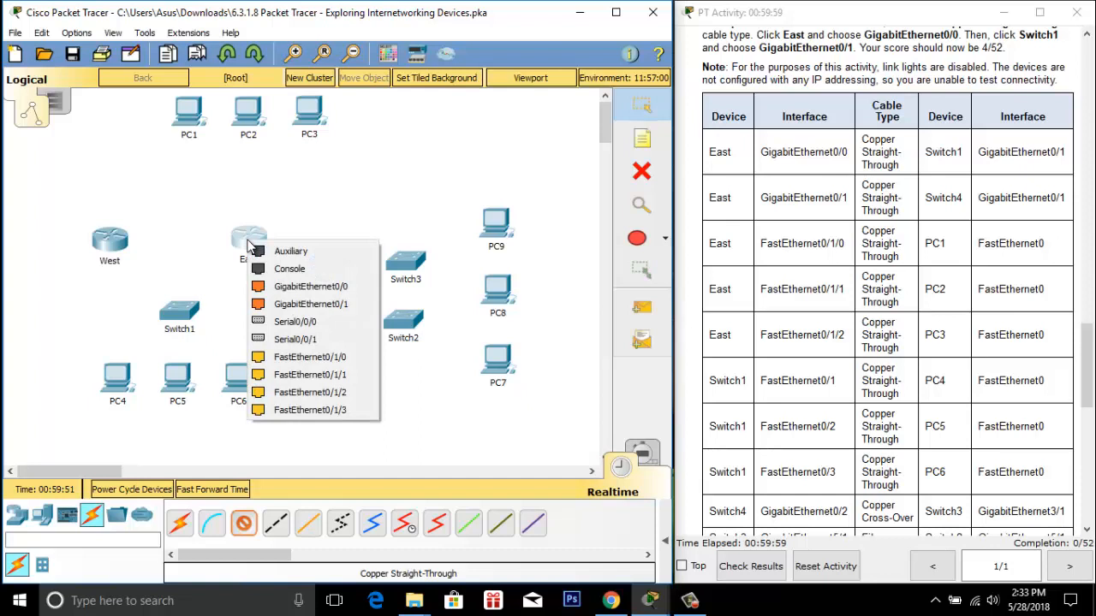
{"action": "left_click", "coordinate": [340, 292]}
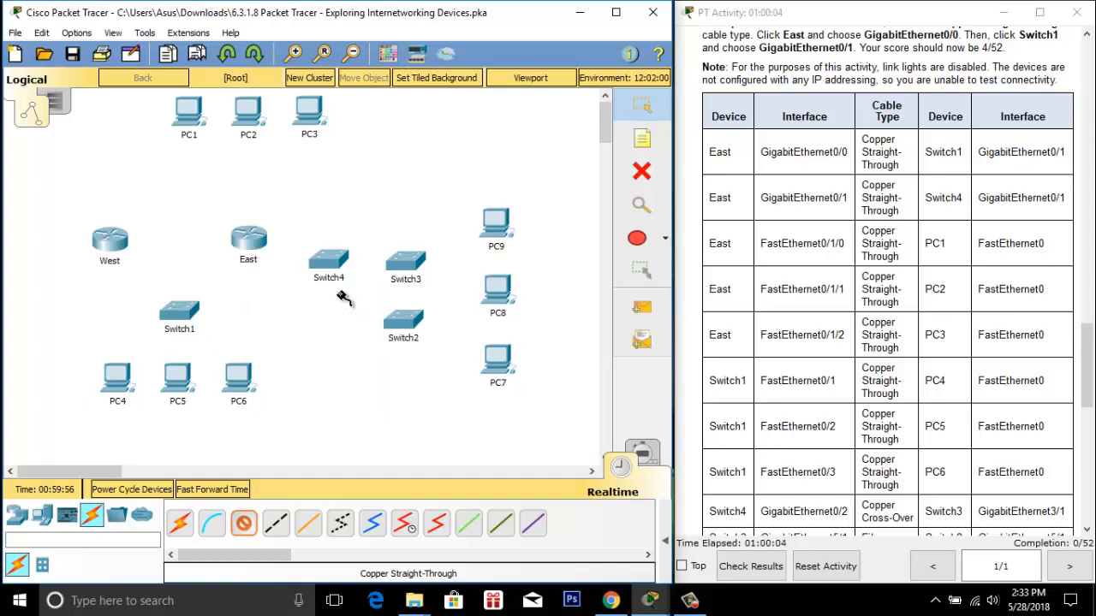
{"action": "left_click", "coordinate": [185, 312]}
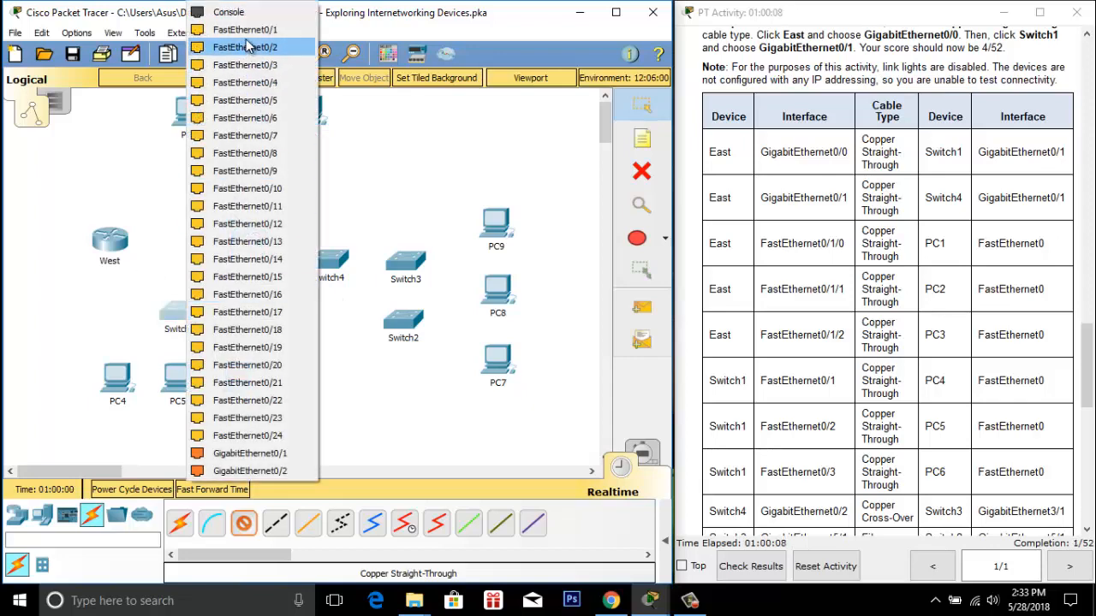
{"action": "left_click", "coordinate": [248, 454]}
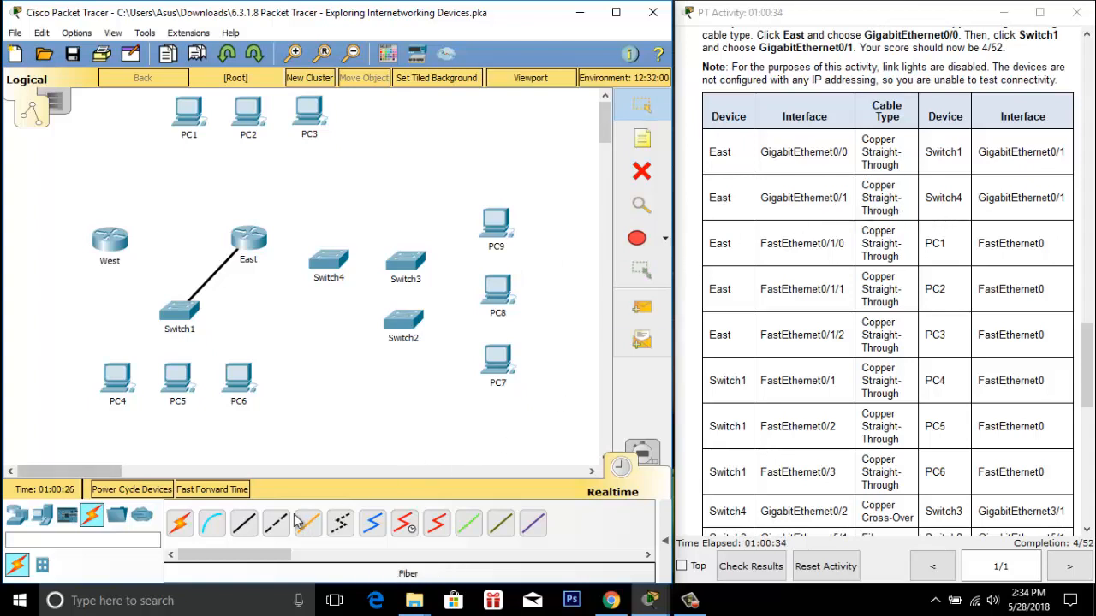
Connect East GigabitEthernet0/1 to Switch4 GigabitEthernet0/1 with a Copper Straight-Through cable
{"action": "left_click", "coordinate": [245, 525]}
{"action": "left_click", "coordinate": [248, 239]}
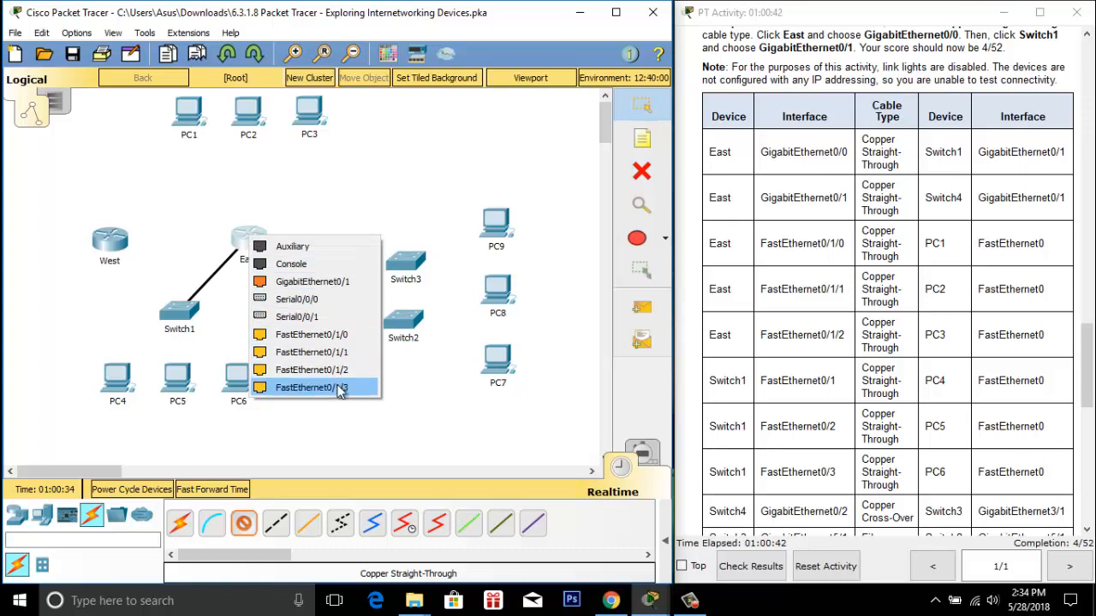
{"action": "left_click", "coordinate": [329, 283]}
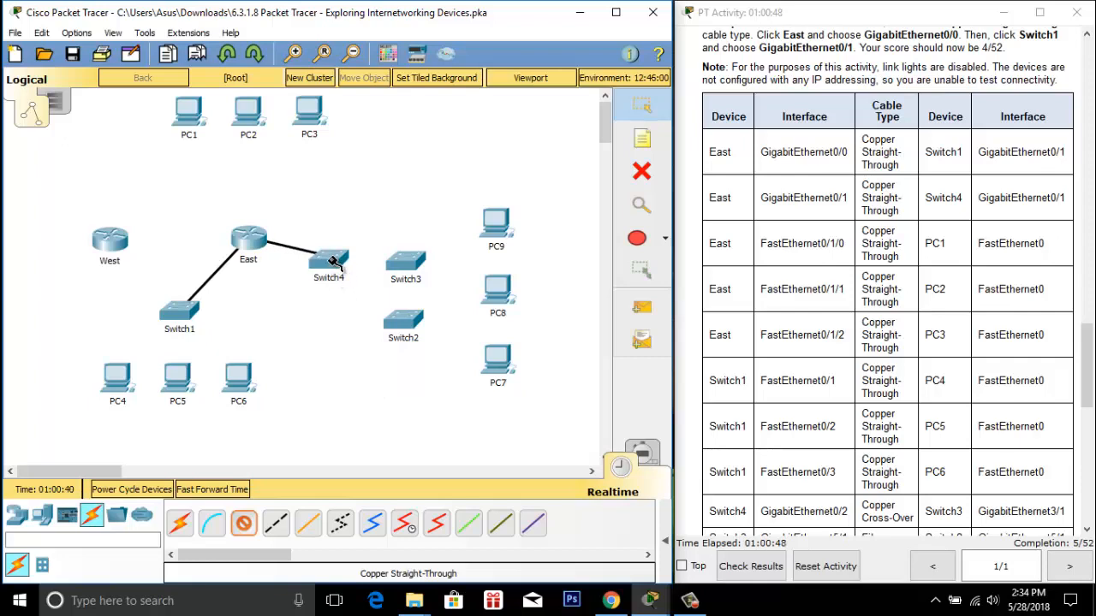
{"action": "left_click", "coordinate": [332, 263]}
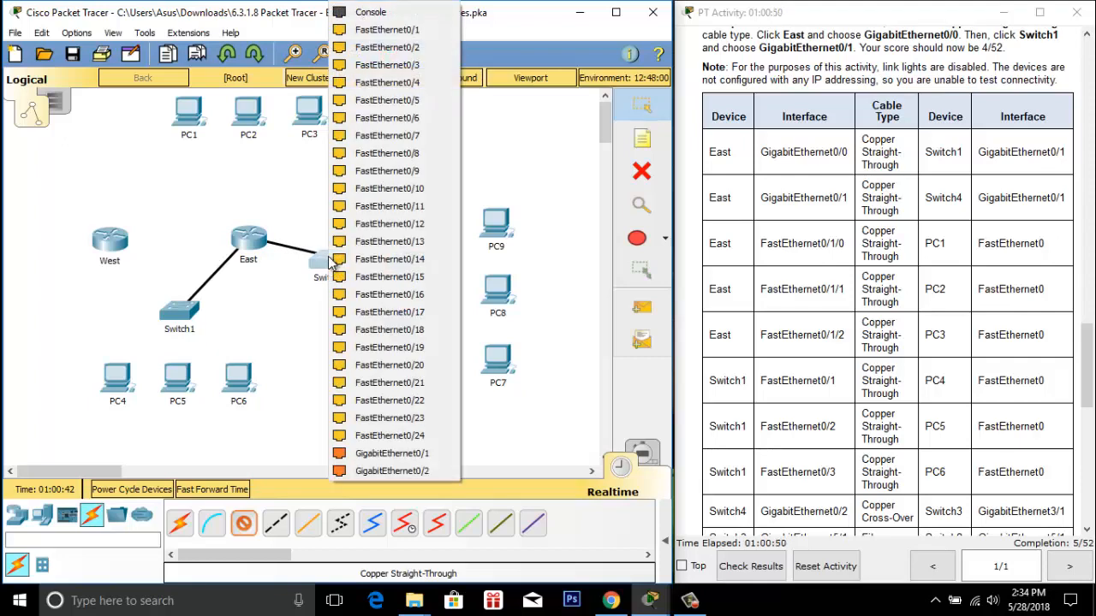
{"action": "left_click", "coordinate": [415, 454]}
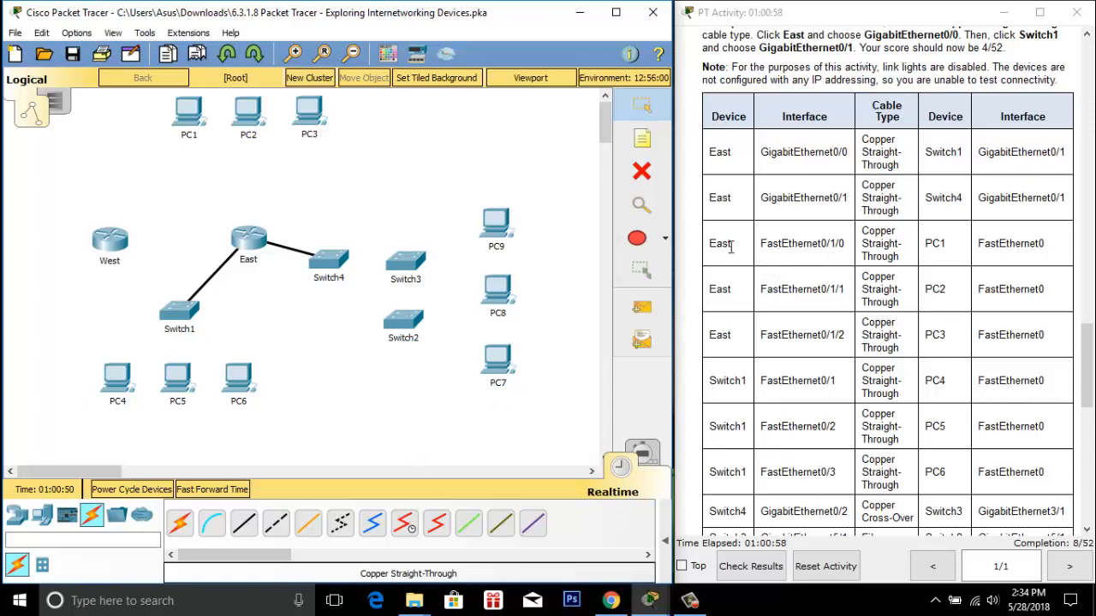
Connect East FastEthernet0/1/0 to PC1 FastEthernet0 with a Copper Straight-Through cable
{"action": "left_click", "coordinate": [246, 527]}
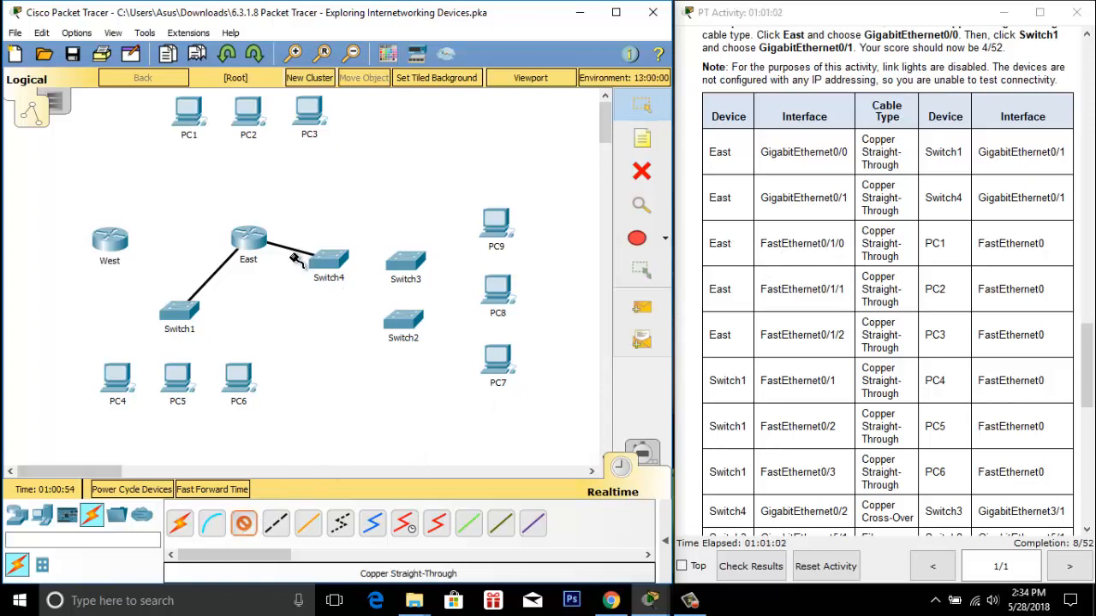
{"action": "left_click", "coordinate": [245, 240]}
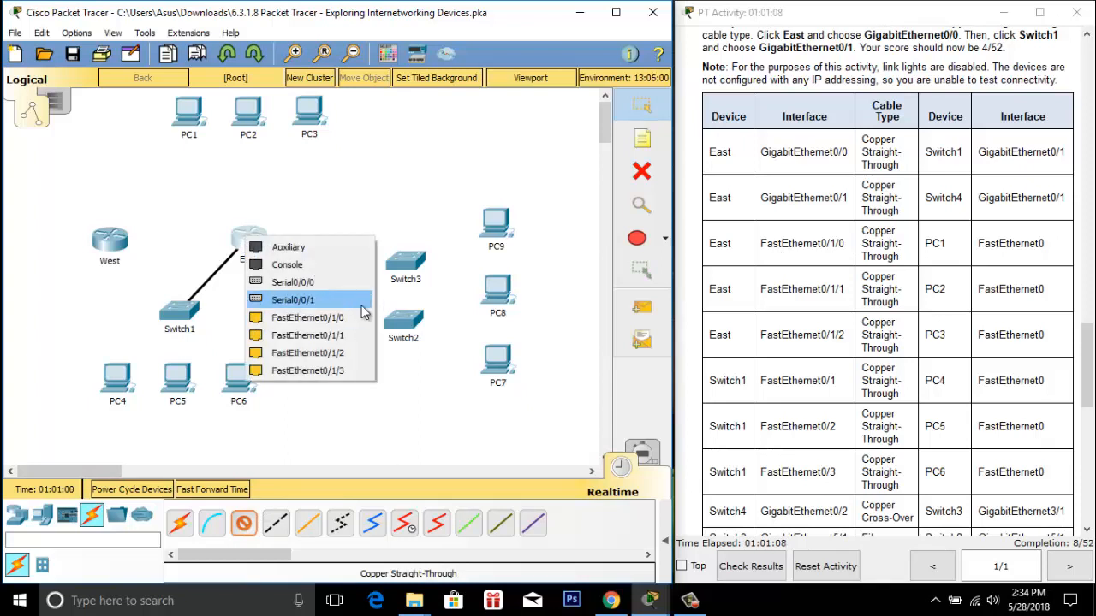
{"action": "left_click", "coordinate": [310, 317]}
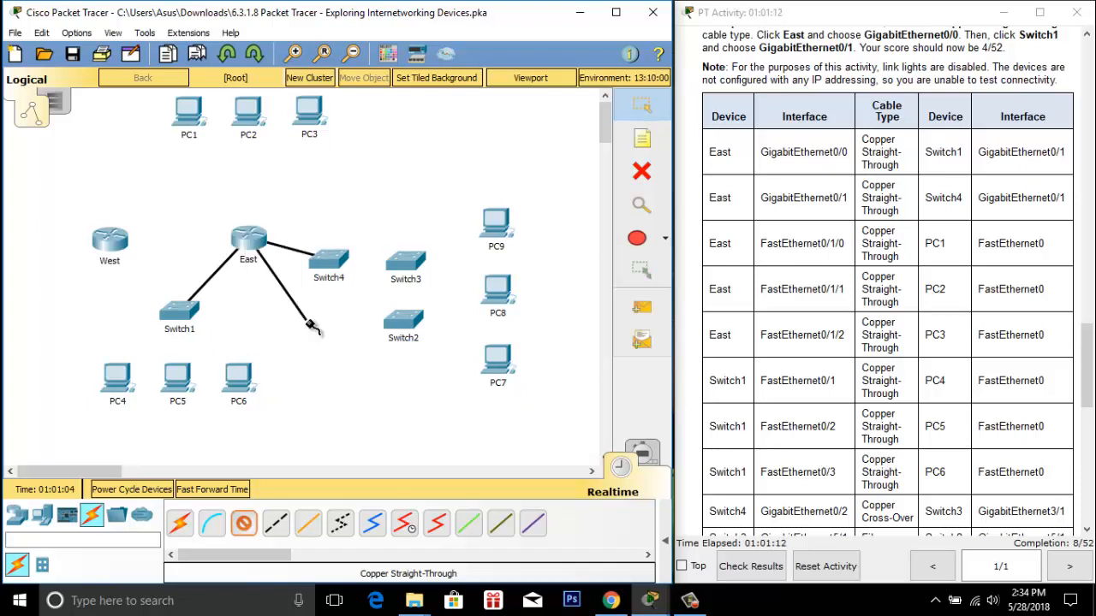
{"action": "left_click", "coordinate": [187, 116]}
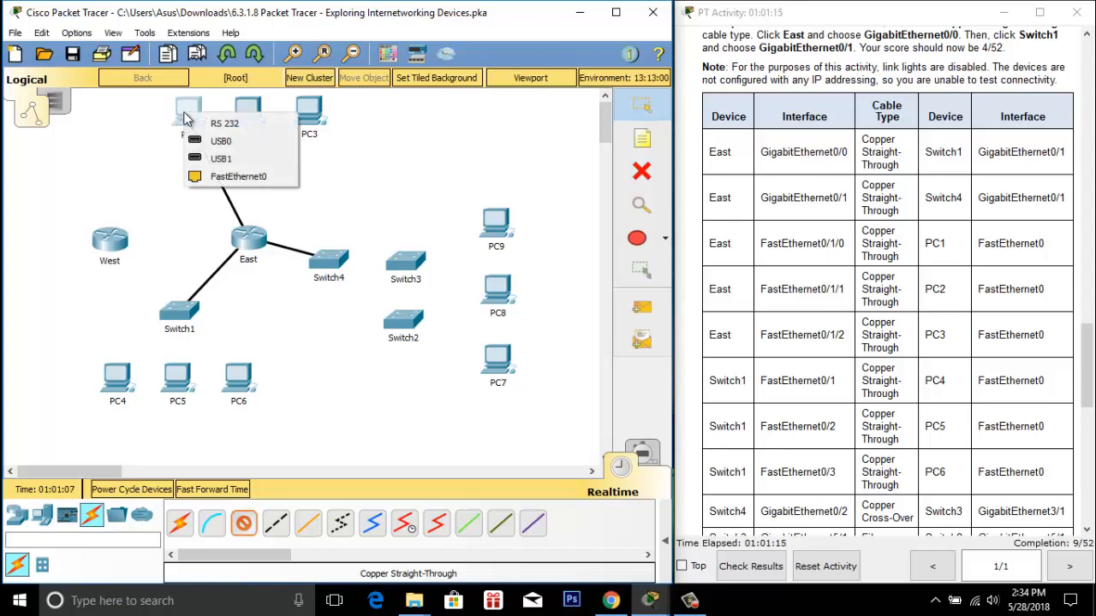
{"action": "left_click", "coordinate": [206, 181]}
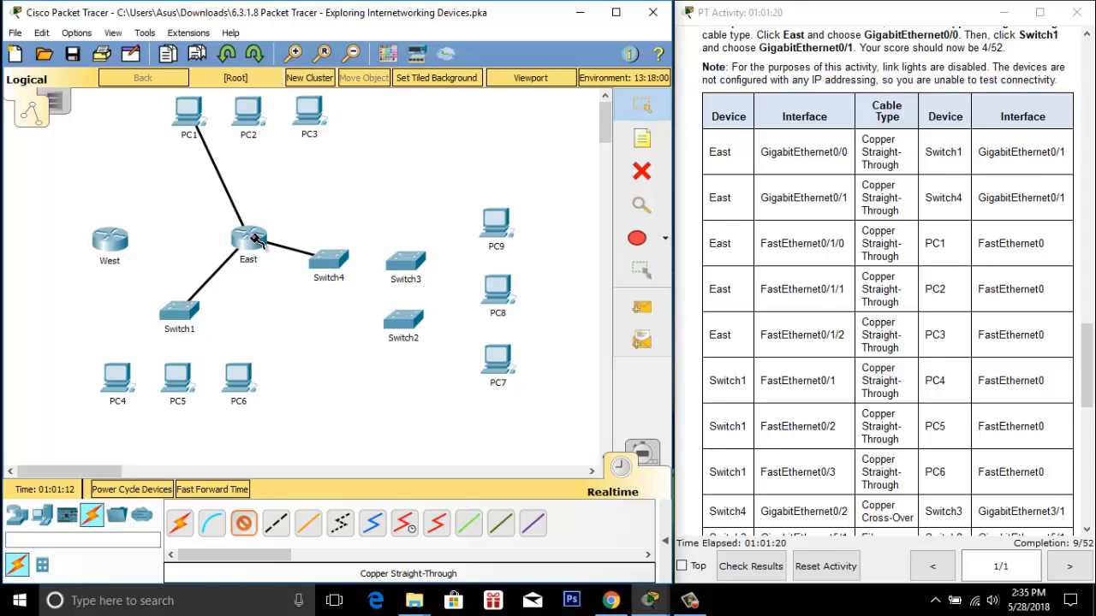
Connect East FastEthernet0/1/1 to PC2 FastEthernet0 with a Copper Straight-Through cable
{"action": "left_click", "coordinate": [255, 238]}
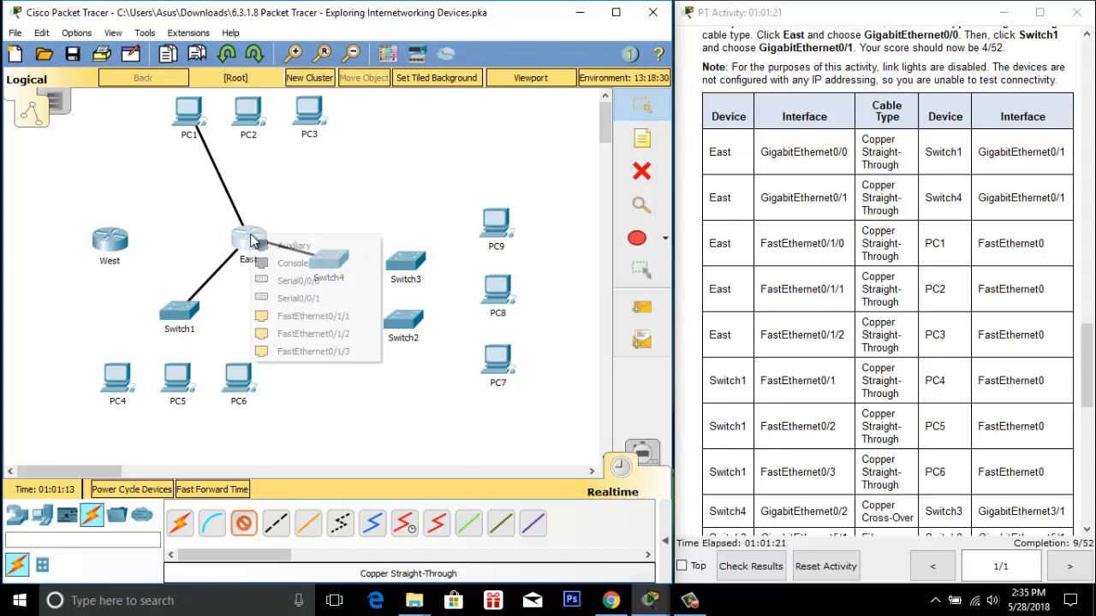
{"action": "left_click", "coordinate": [279, 322]}
{"action": "left_click", "coordinate": [250, 113]}
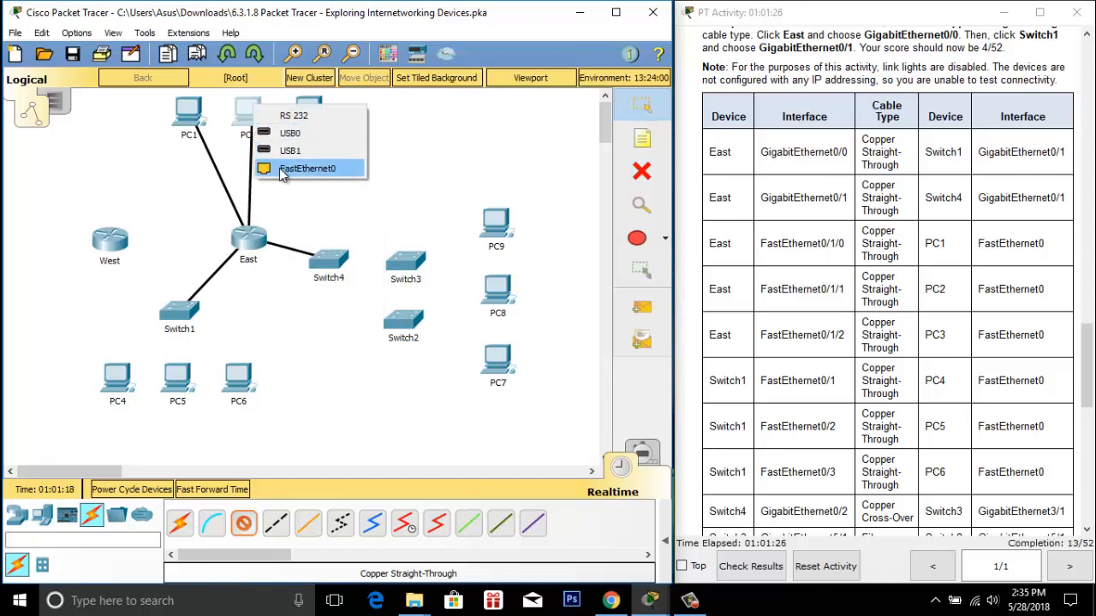
{"action": "left_click", "coordinate": [279, 169]}
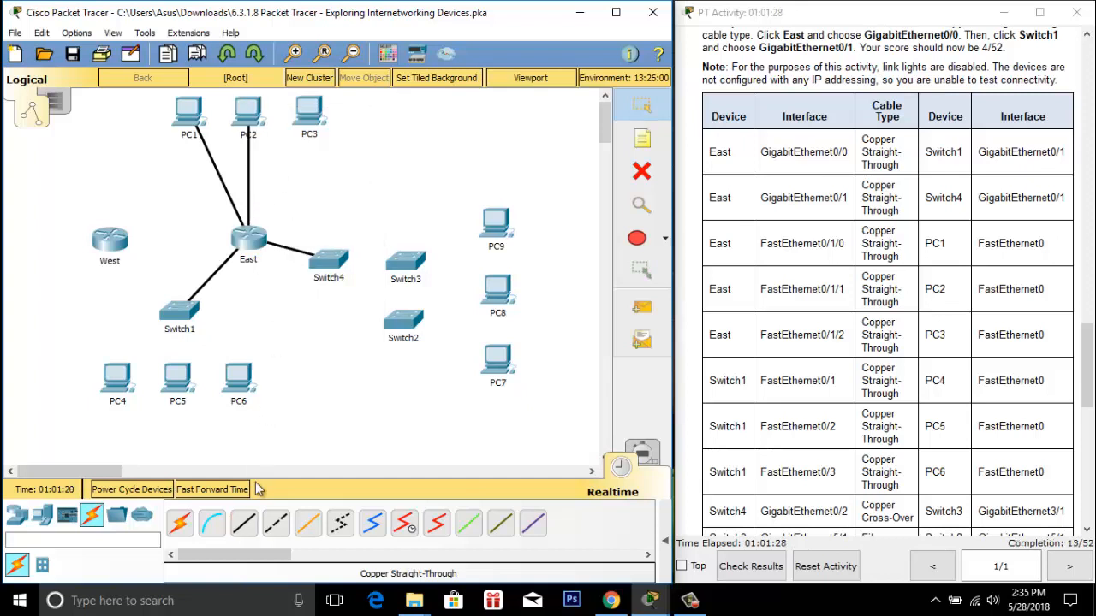
Connect East FastEthernet0/1/2 to PC3 FastEthernet0 with a Copper Straight-Through cable
{"action": "left_click", "coordinate": [263, 241]}
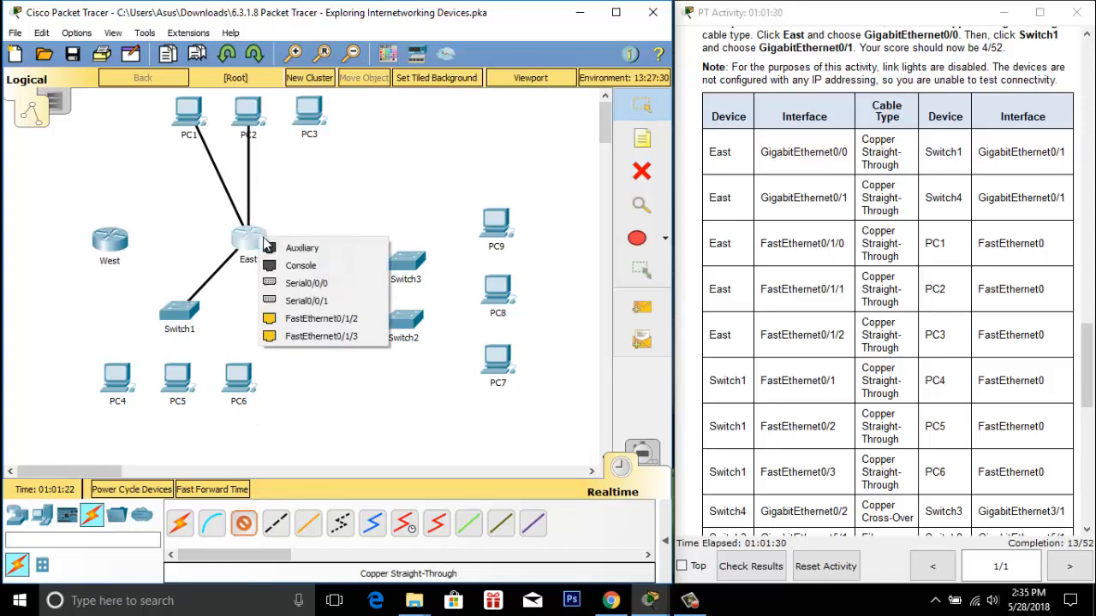
{"action": "left_click", "coordinate": [338, 324]}
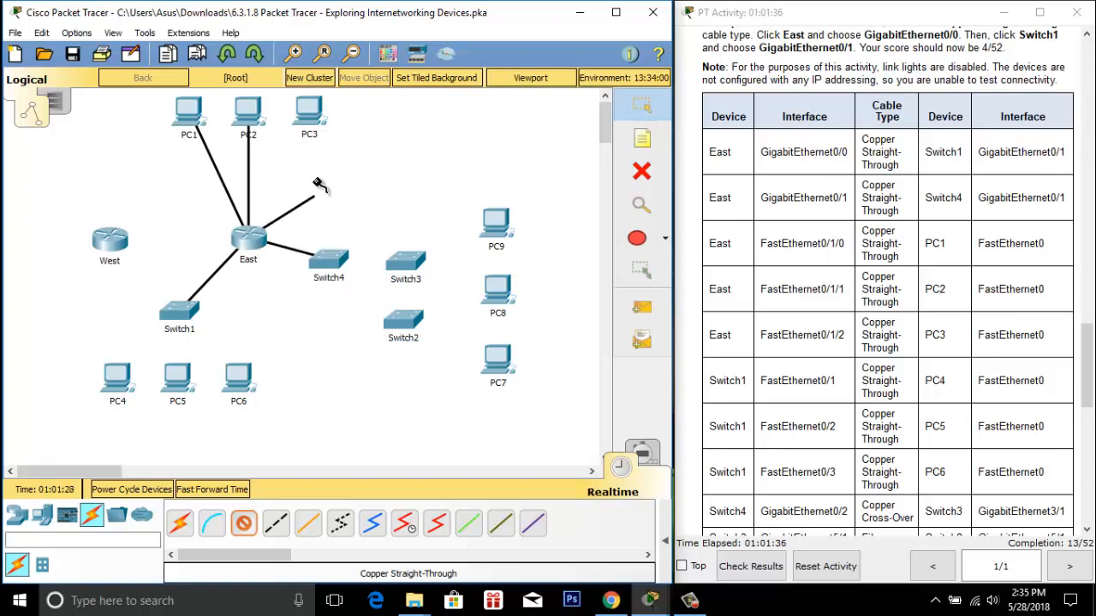
{"action": "left_click", "coordinate": [312, 111]}
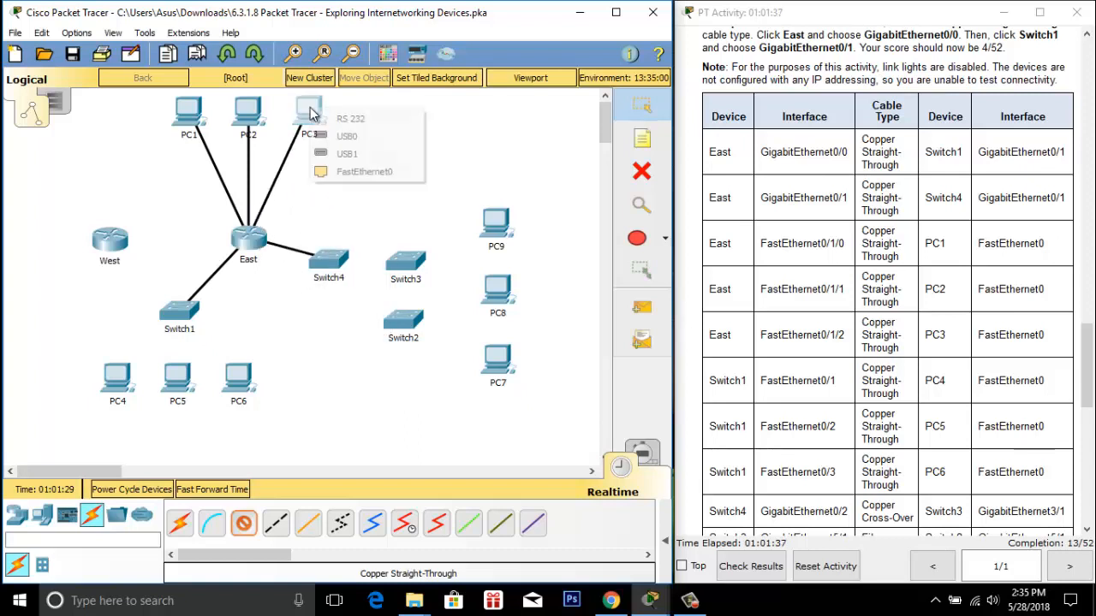
{"action": "left_click", "coordinate": [330, 175]}
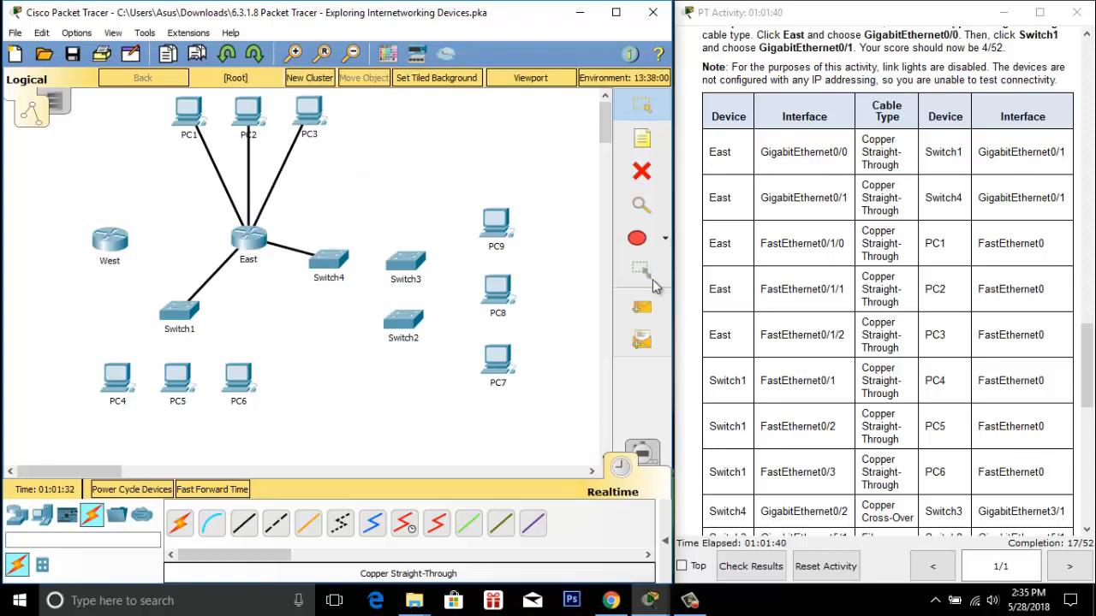
Connect Switch1 FastEthernet0/1 to PC4 FastEthernet0 with a Copper Straight-Through cable
{"action": "scroll", "coordinate": [813, 308], "scroll_direction": "down", "scroll_amount": 5}
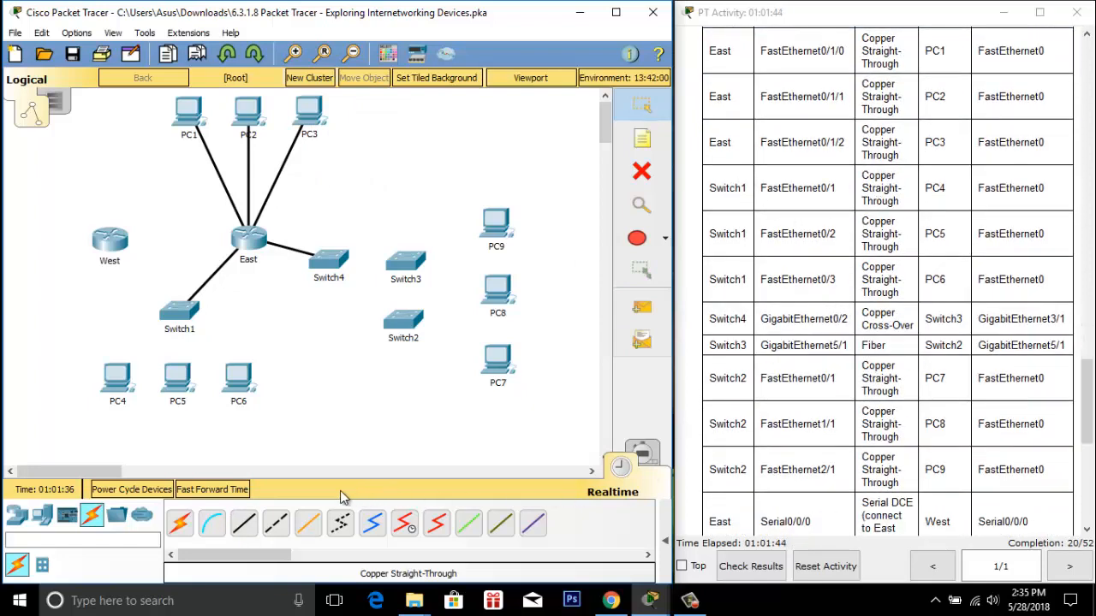
{"action": "left_click", "coordinate": [243, 523]}
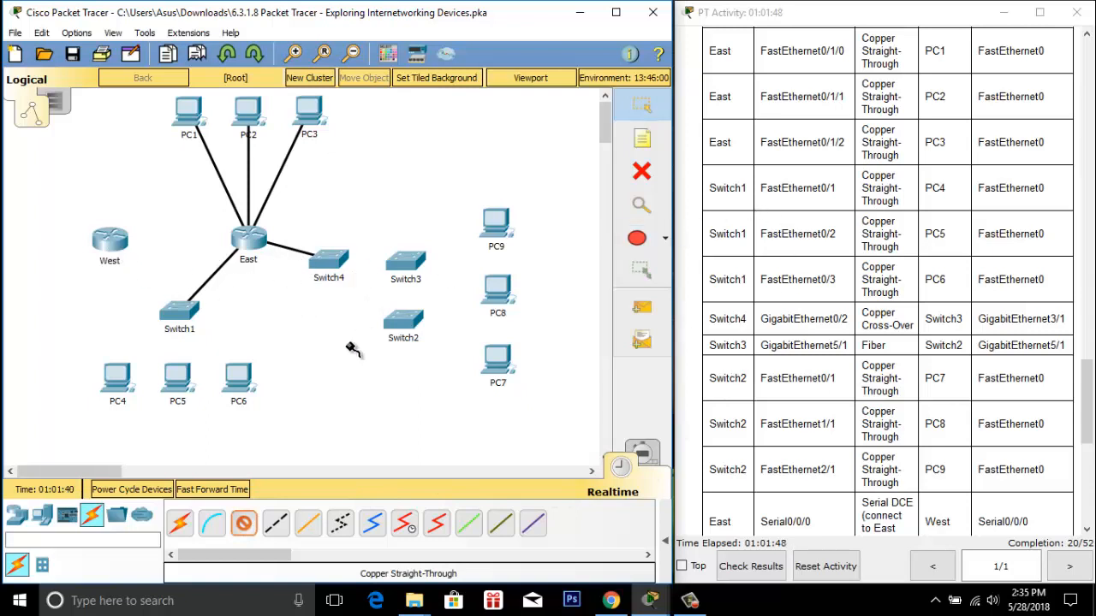
{"action": "left_click", "coordinate": [177, 311]}
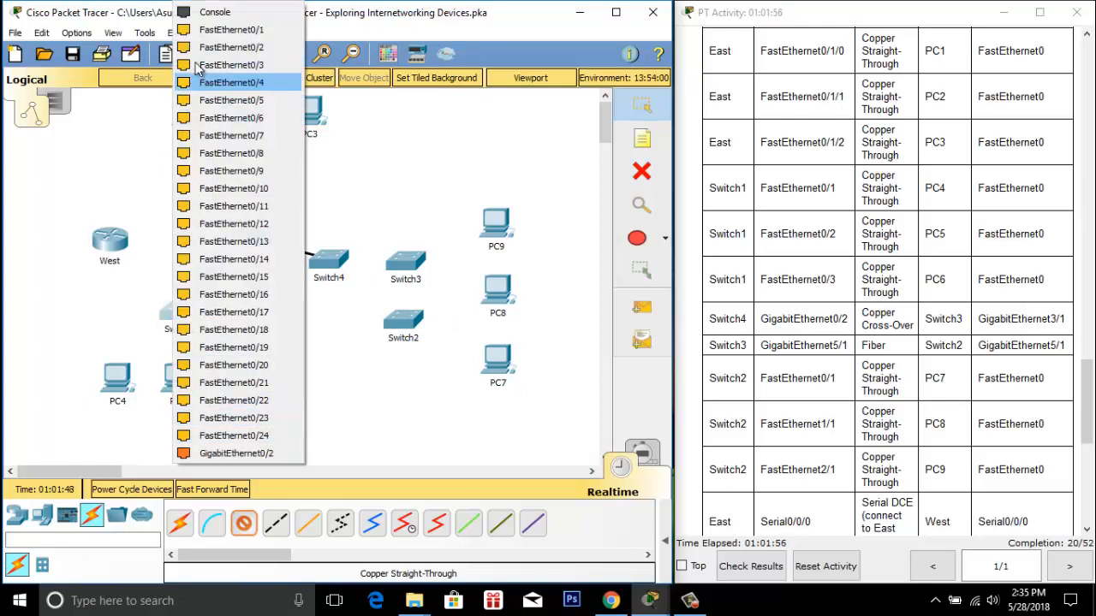
{"action": "left_click", "coordinate": [204, 36]}
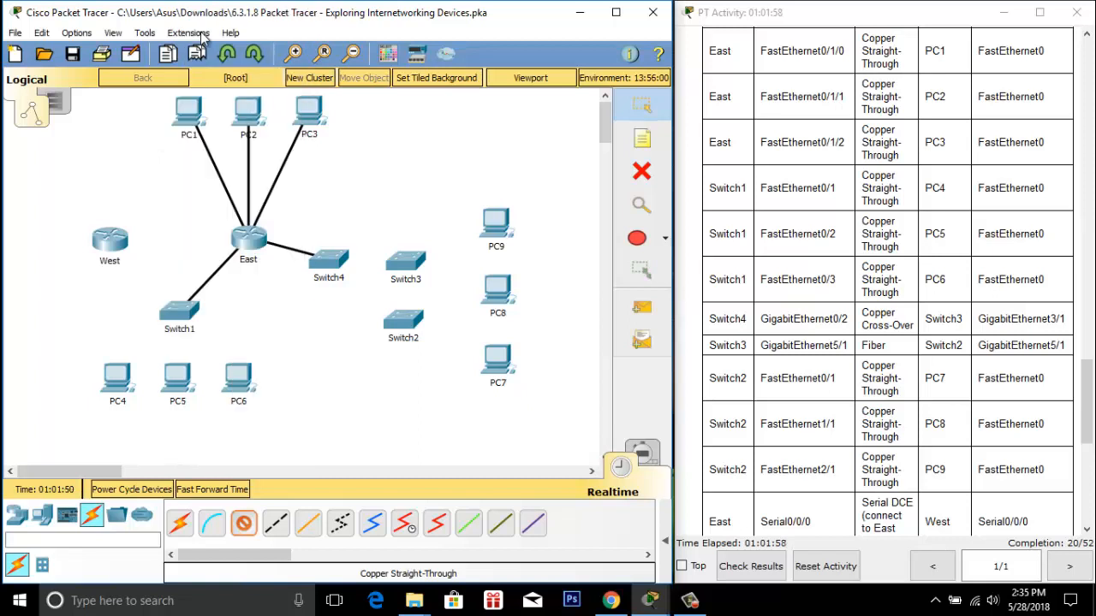
{"action": "left_click", "coordinate": [232, 358]}
{"action": "left_click", "coordinate": [125, 382]}
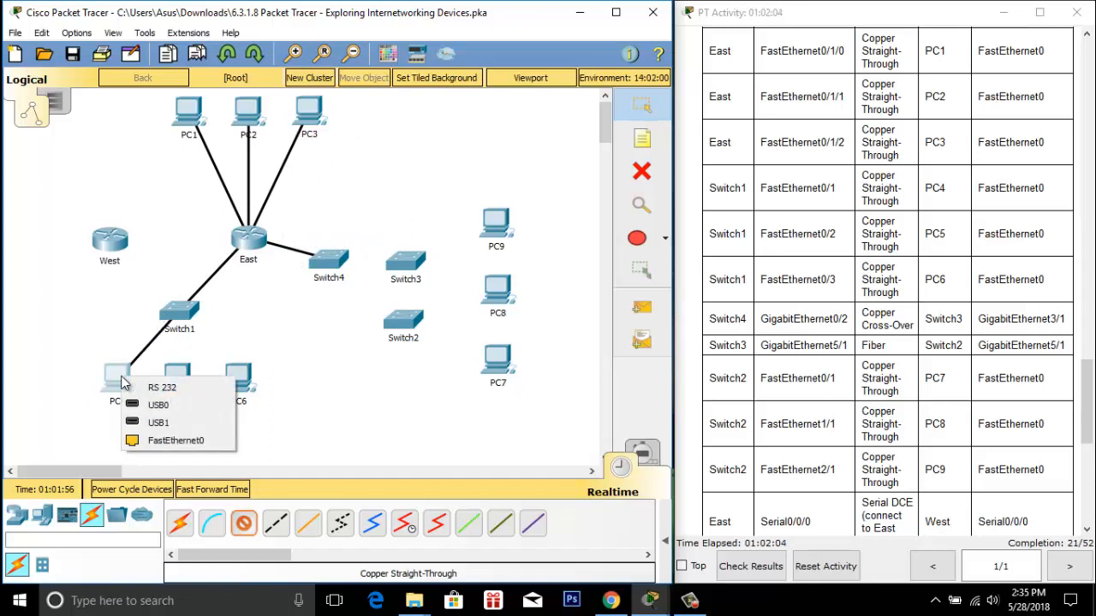
{"action": "left_click", "coordinate": [150, 441]}
Connect Switch1 FastEthernet0/2 to PC5 FastEthernet0 with a Copper Straight-Through cable
{"action": "left_click", "coordinate": [244, 523]}
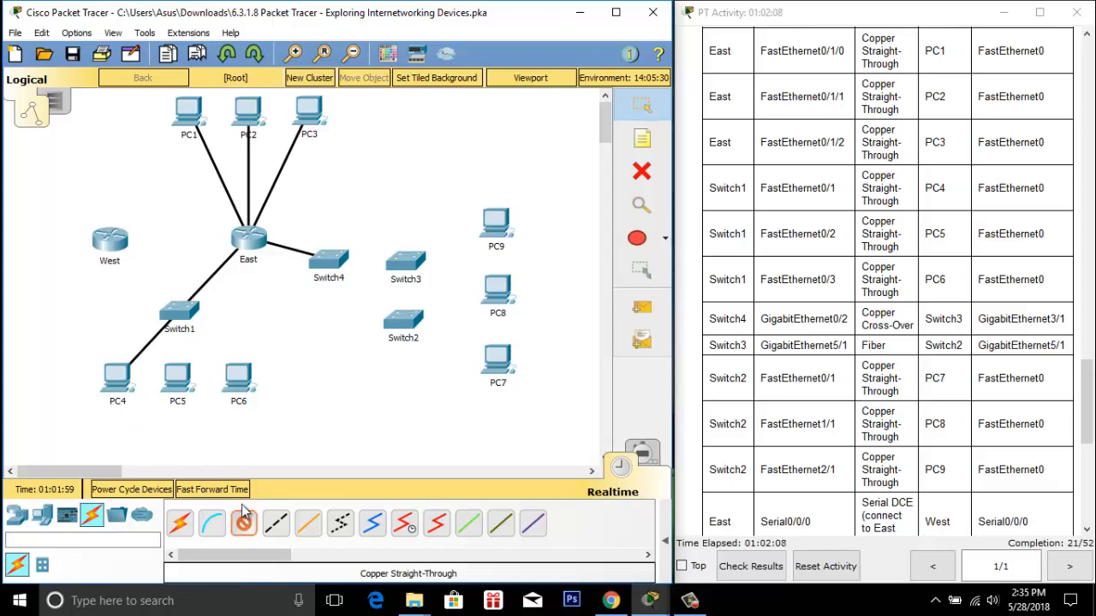
{"action": "left_click", "coordinate": [181, 312]}
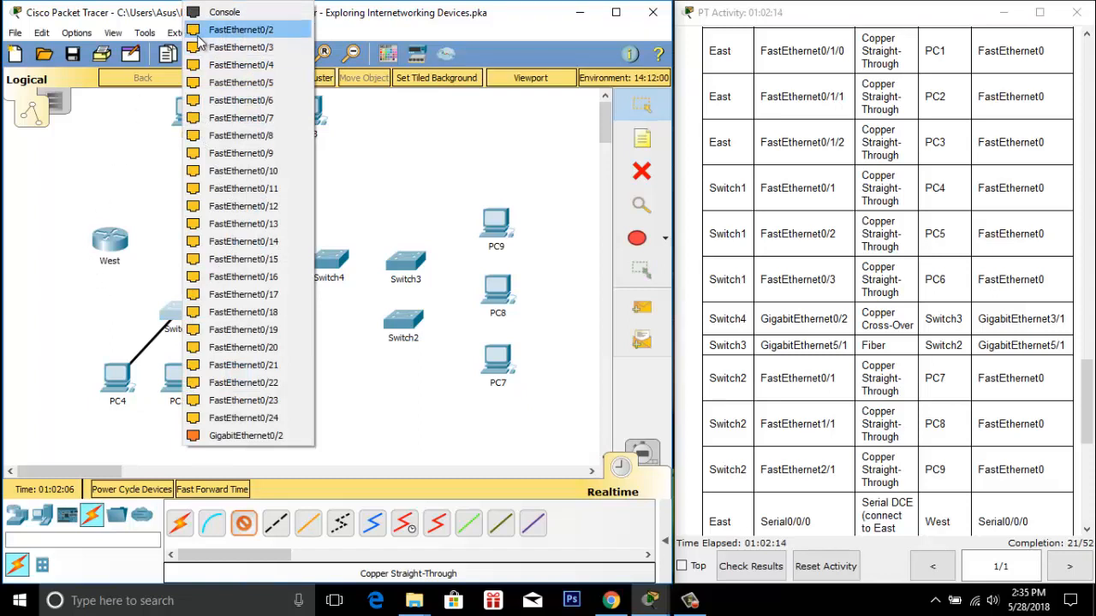
{"action": "left_click", "coordinate": [240, 29]}
{"action": "left_click", "coordinate": [178, 377]}
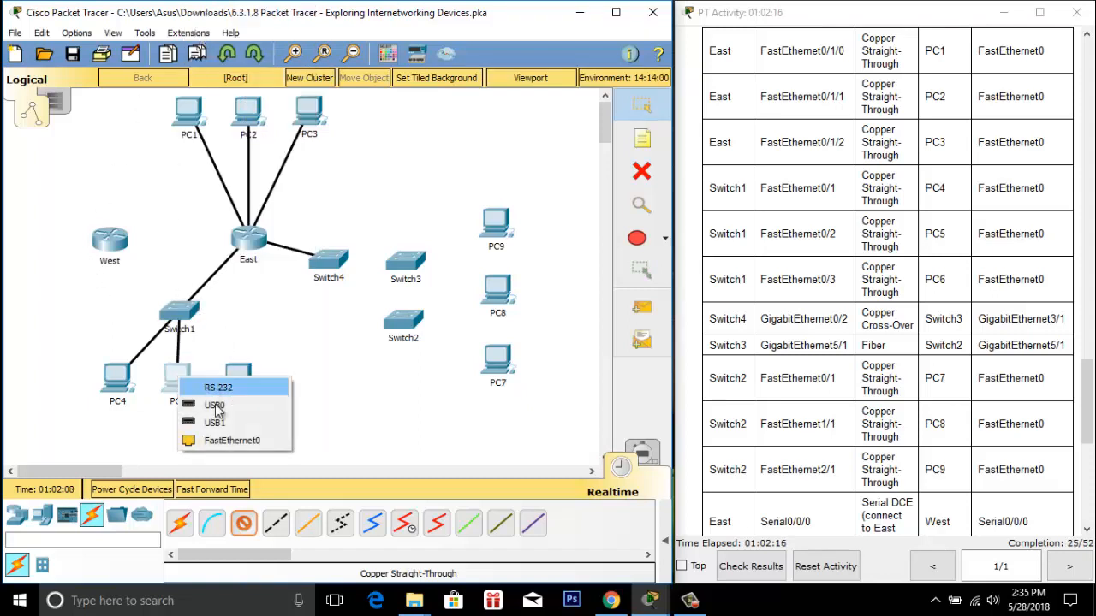
{"action": "left_click", "coordinate": [219, 441]}
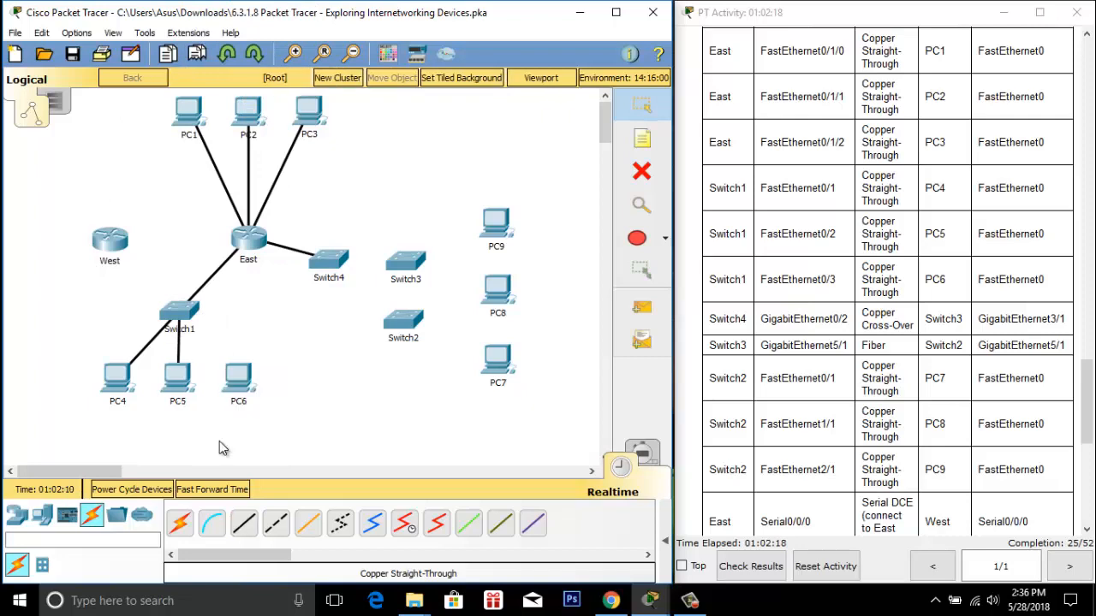
Connect Switch1 FastEthernet0/3 to PC6 FastEthernet0 with a Copper Straight-Through cable
{"action": "left_click", "coordinate": [248, 531]}
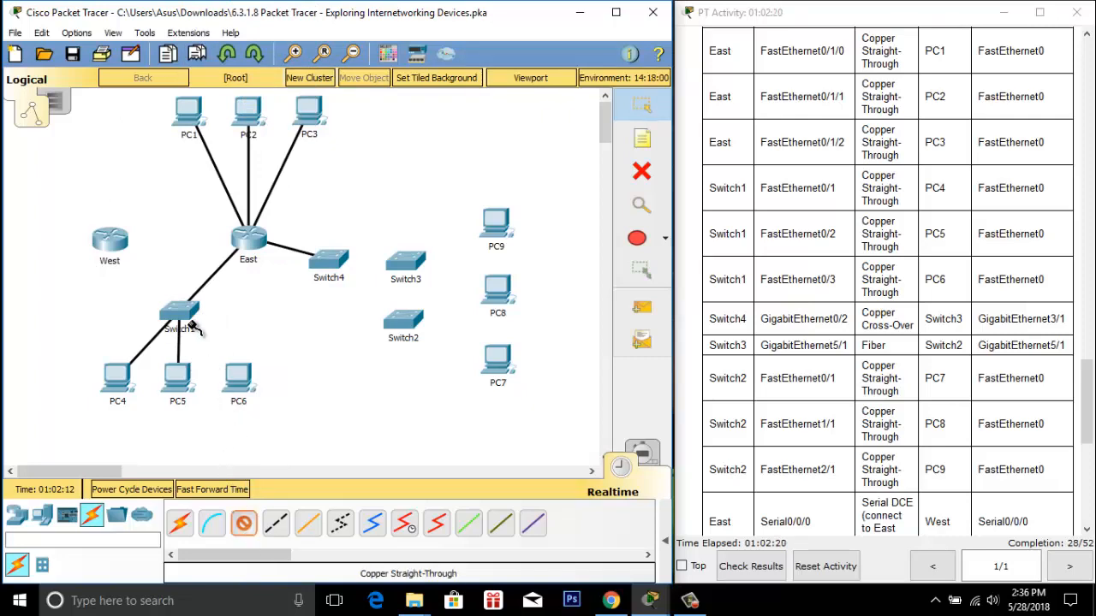
{"action": "left_click", "coordinate": [189, 323]}
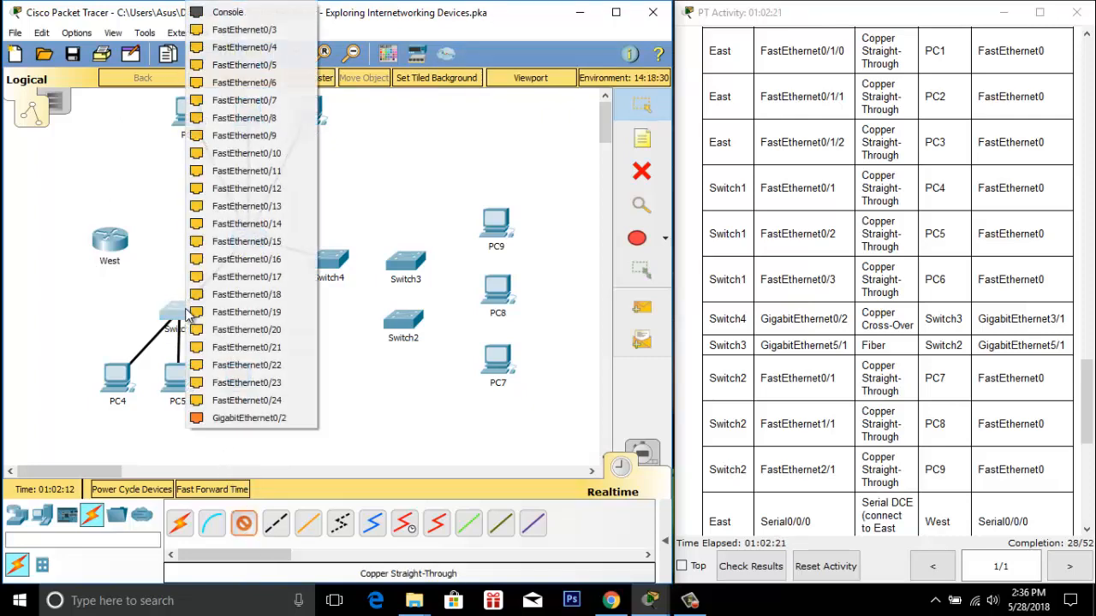
{"action": "left_click", "coordinate": [208, 40]}
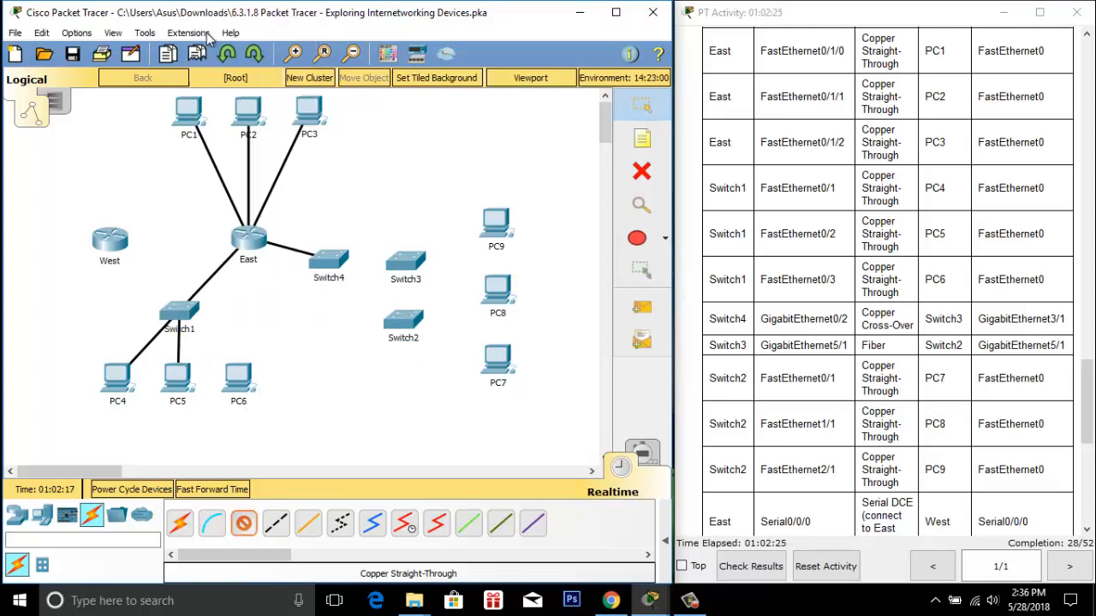
{"action": "left_click", "coordinate": [229, 386]}
{"action": "left_click", "coordinate": [261, 442]}
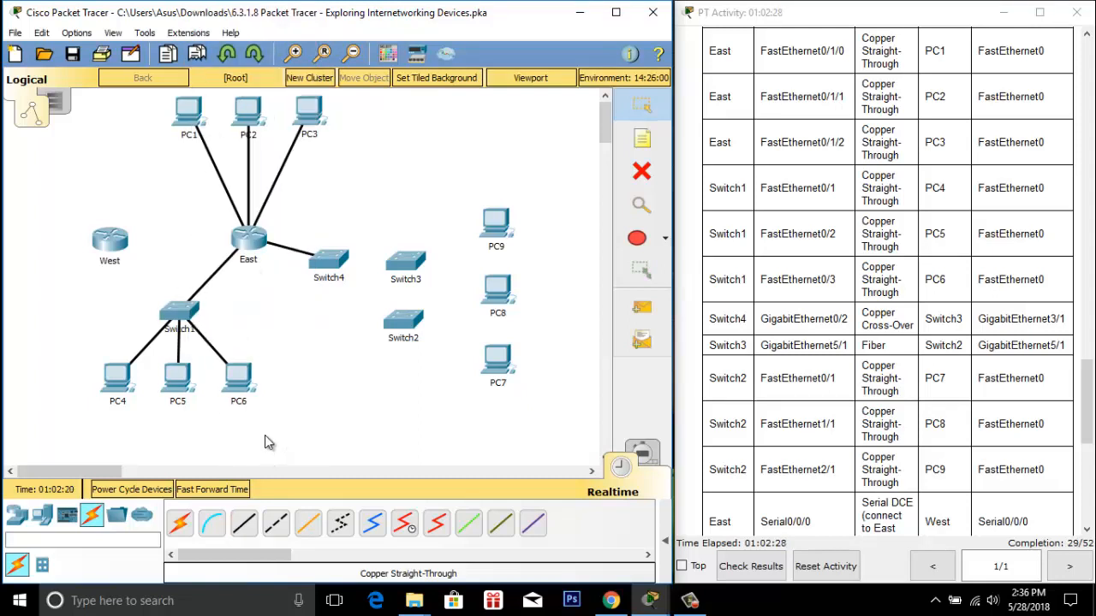
Connect Switch4 GigabitEthernet0/2 to Switch3 GigabitEthernet3/1 with a Copper Cross-Over cable
{"action": "scroll", "coordinate": [841, 288], "scroll_direction": "down", "scroll_amount": 3}
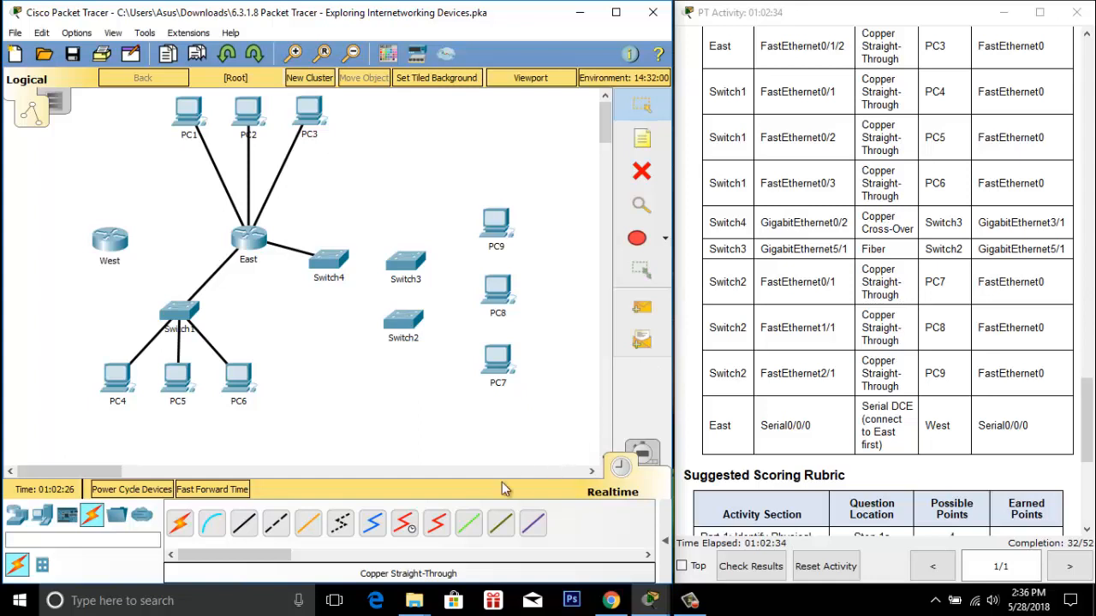
{"action": "left_click", "coordinate": [276, 524]}
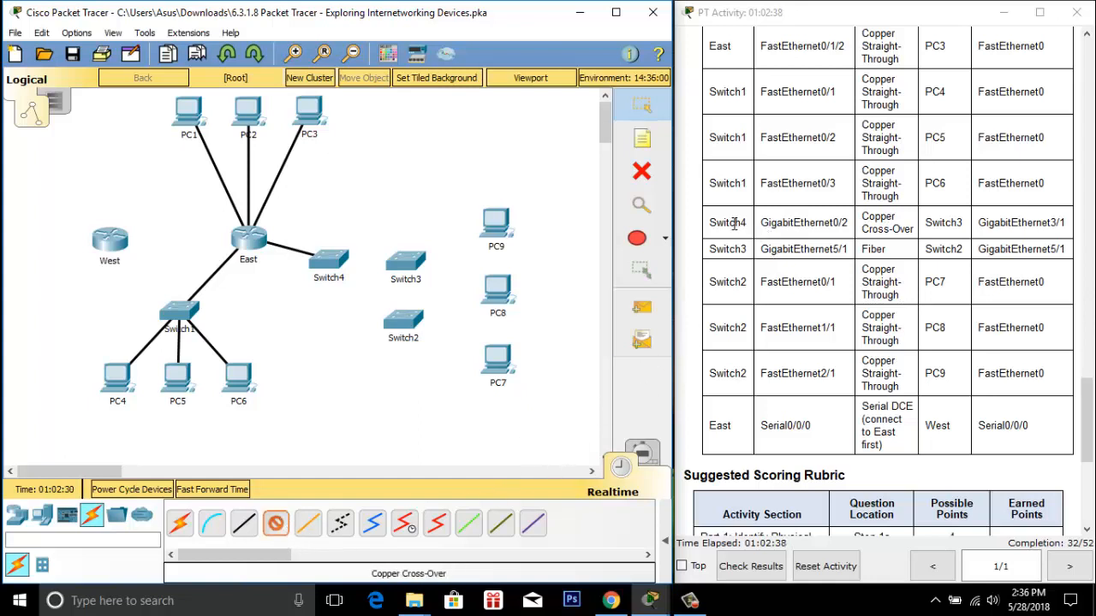
{"action": "left_click", "coordinate": [336, 263]}
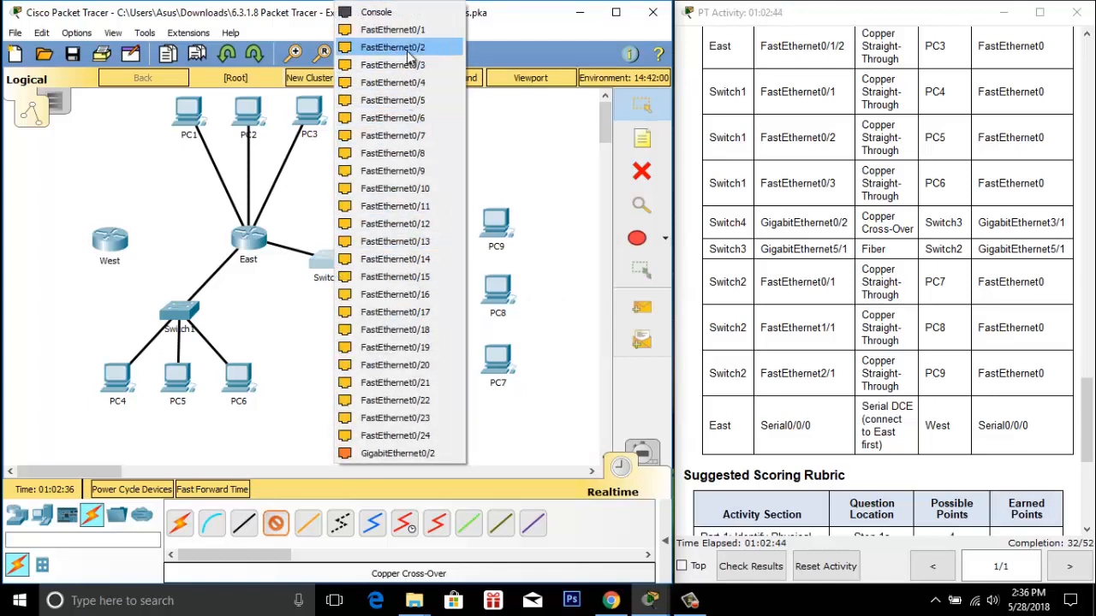
{"action": "left_click", "coordinate": [397, 446]}
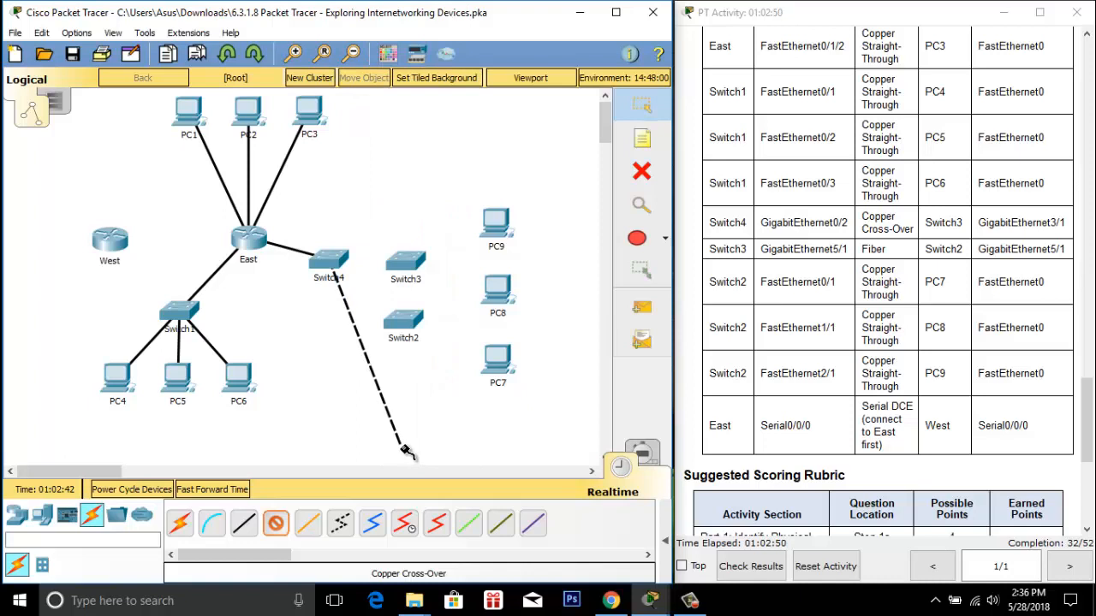
{"action": "left_click", "coordinate": [402, 263]}
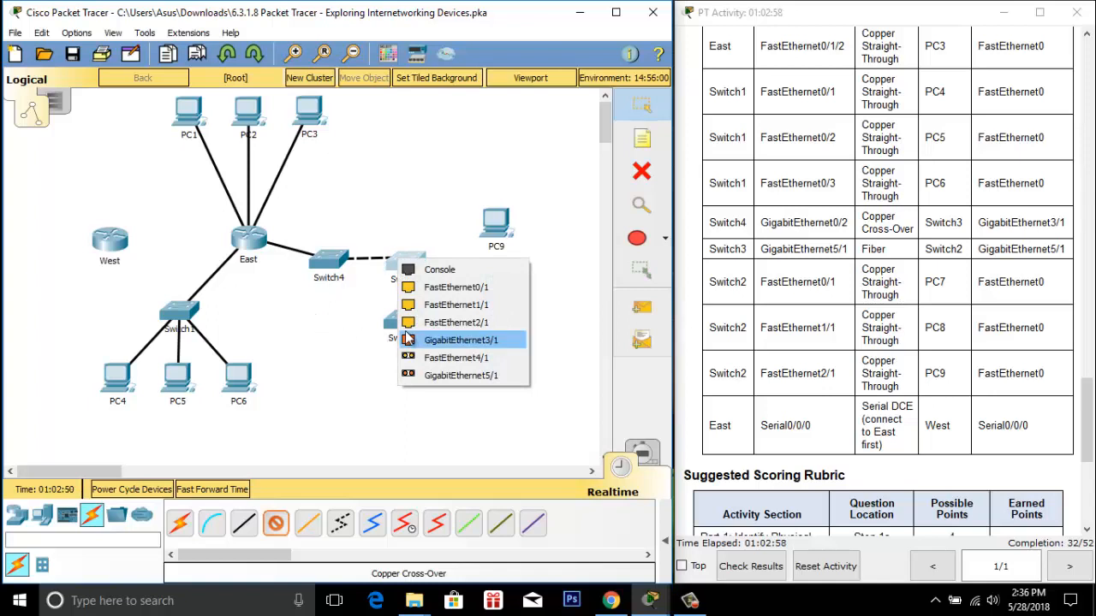
{"action": "left_click", "coordinate": [417, 340]}
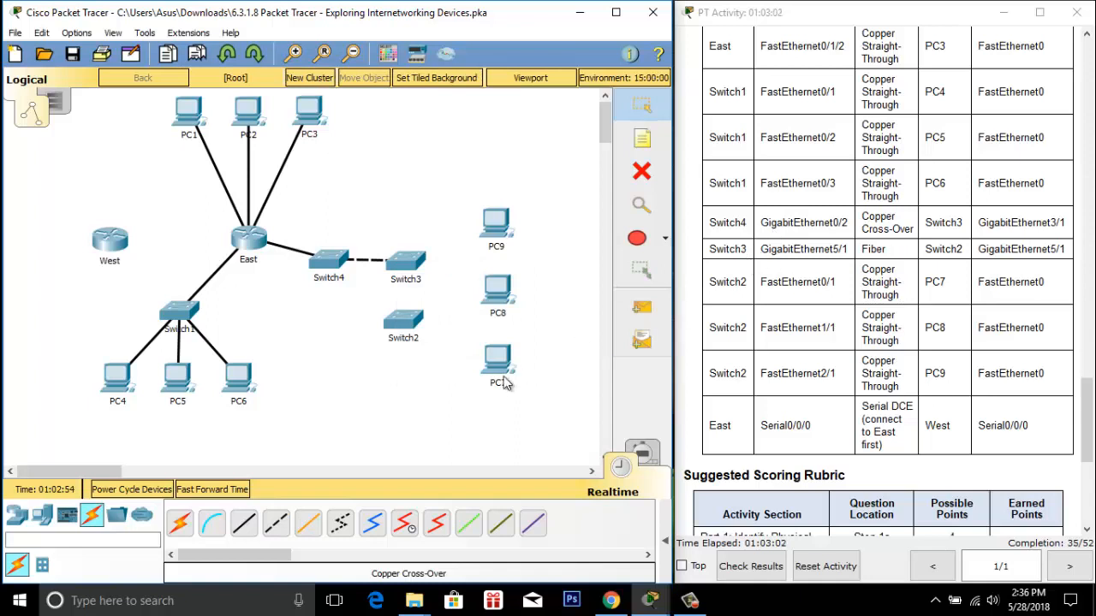
Connect Switch3 GigabitEthernet5/1 to Switch2 GigabitEthernet5/1 with a Fiber cable
{"action": "left_click", "coordinate": [311, 524]}
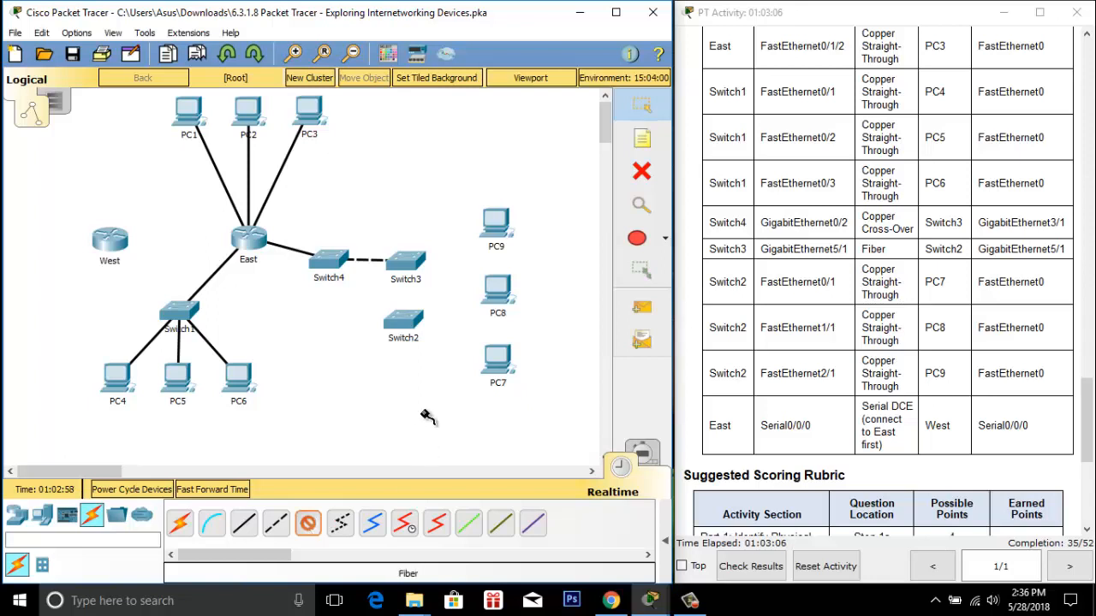
{"action": "left_click", "coordinate": [410, 262]}
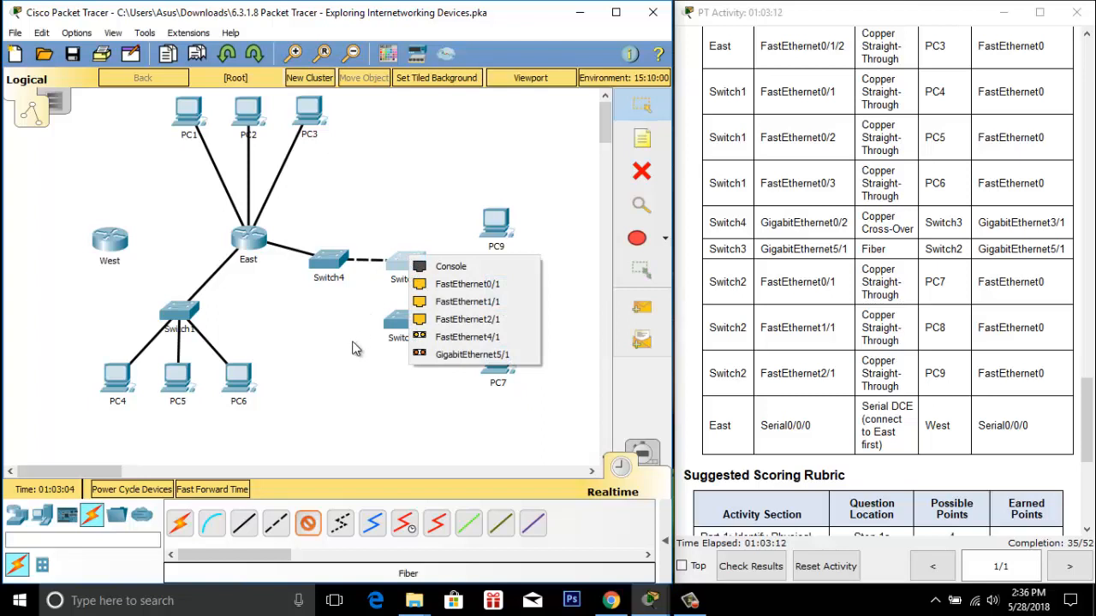
{"action": "left_click", "coordinate": [431, 354]}
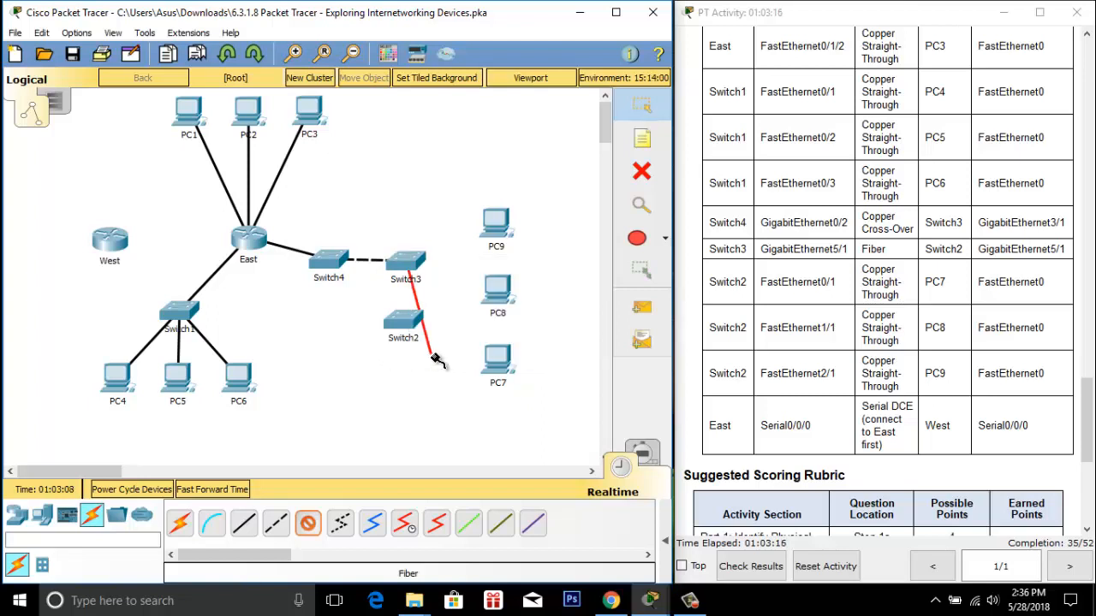
{"action": "left_click", "coordinate": [409, 325]}
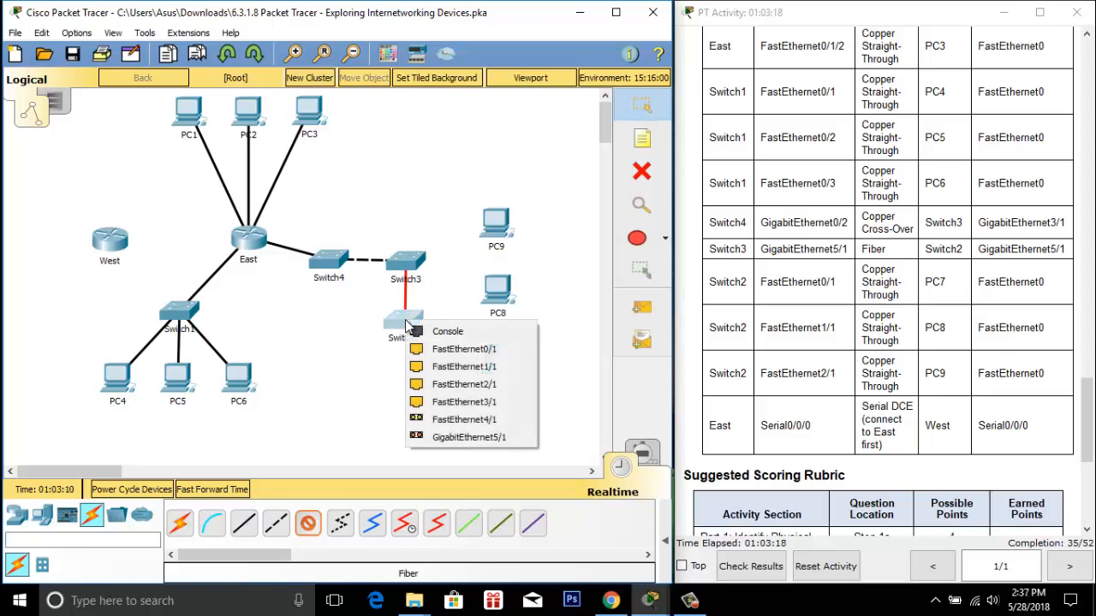
{"action": "left_click", "coordinate": [422, 436]}
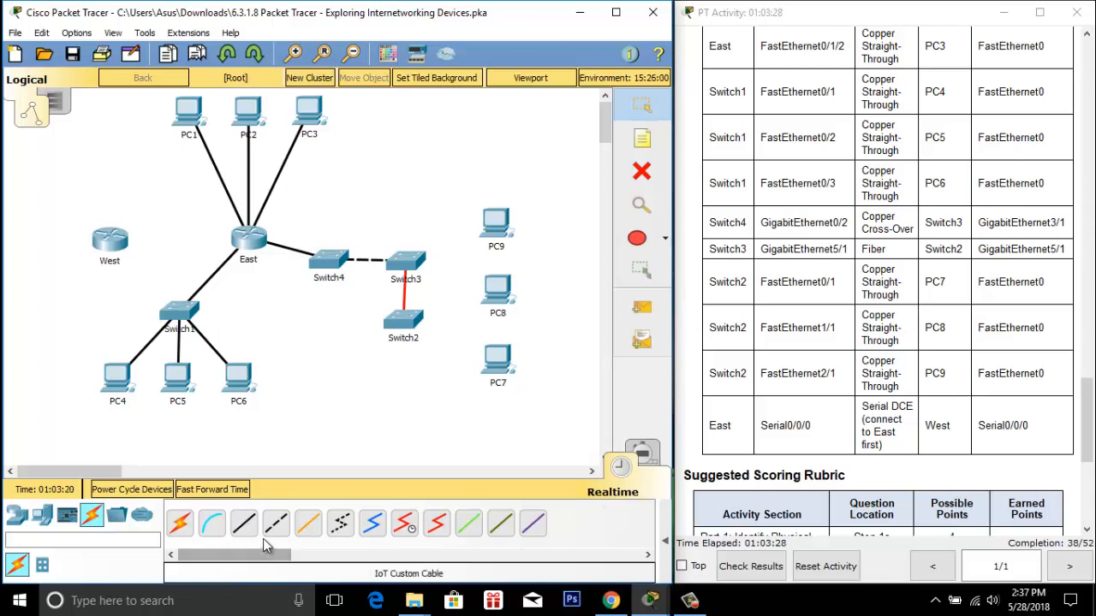
Connect Switch2 FastEthernet0/1 to PC7 FastEthernet0 with a Copper Straight-Through cable
{"action": "left_click", "coordinate": [307, 522]}
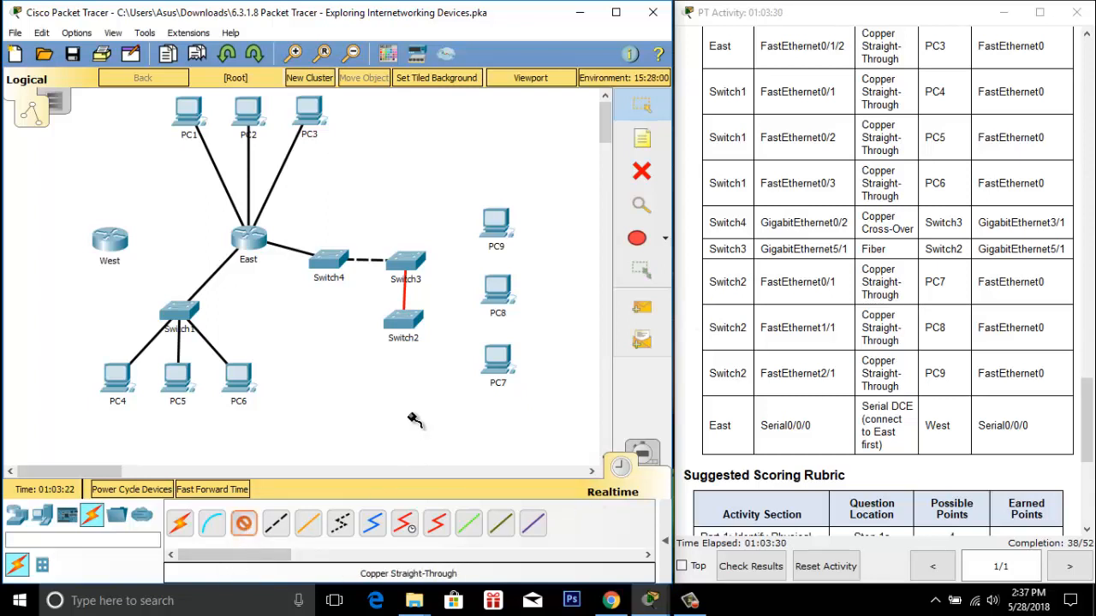
{"action": "left_click", "coordinate": [402, 327]}
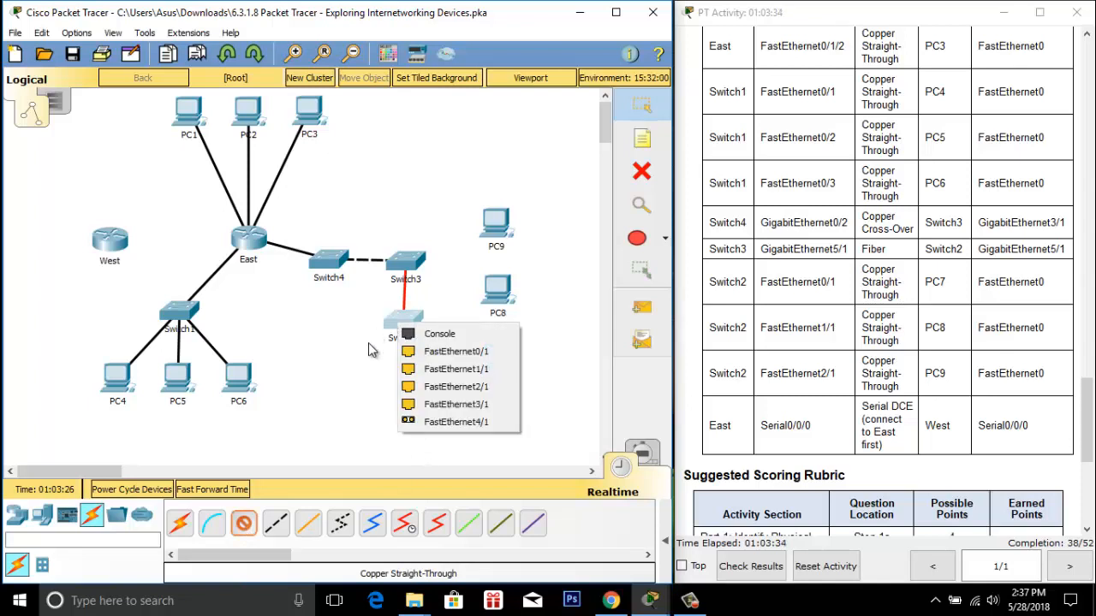
{"action": "left_click", "coordinate": [432, 353]}
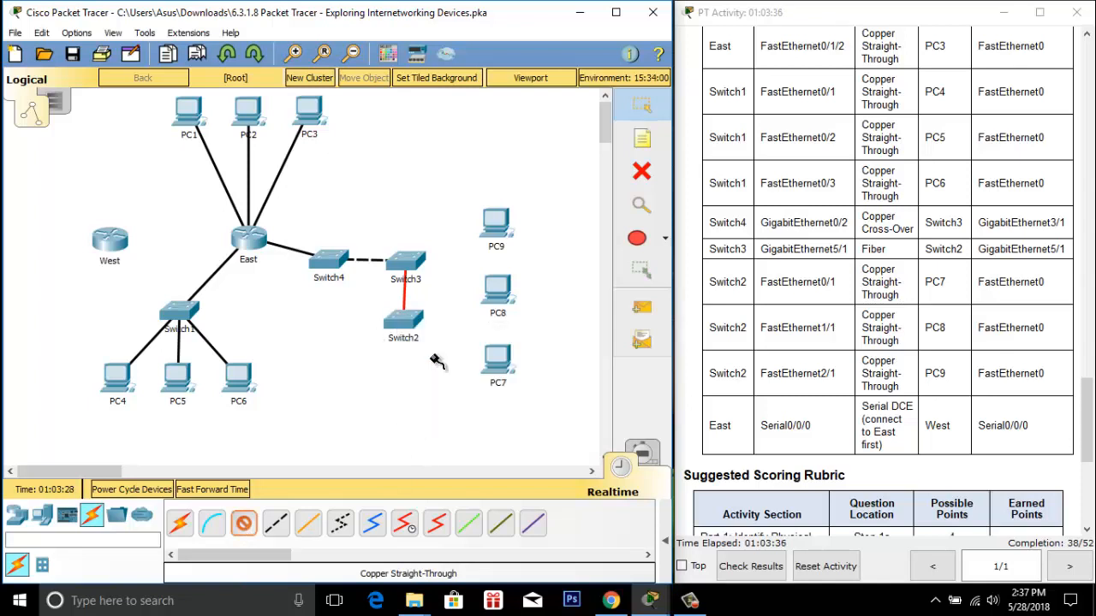
{"action": "left_click", "coordinate": [495, 364]}
{"action": "left_click", "coordinate": [494, 366]}
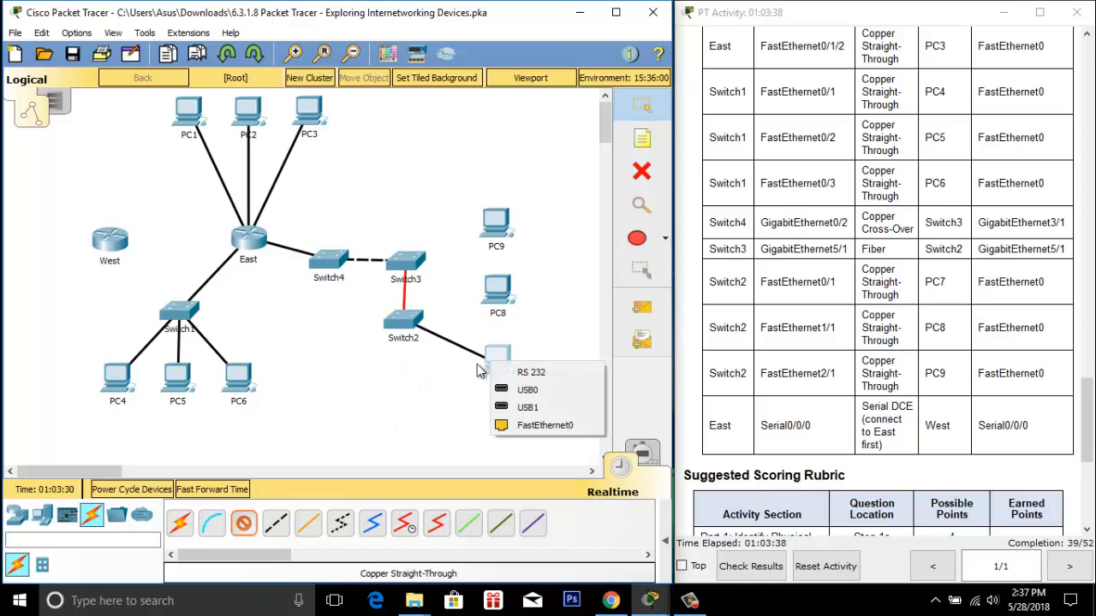
{"action": "left_click", "coordinate": [535, 427]}
Connect Switch2 FastEthernet1/1 to PC8 FastEthernet0 with a Copper Straight-Through cable
{"action": "left_click", "coordinate": [244, 524]}
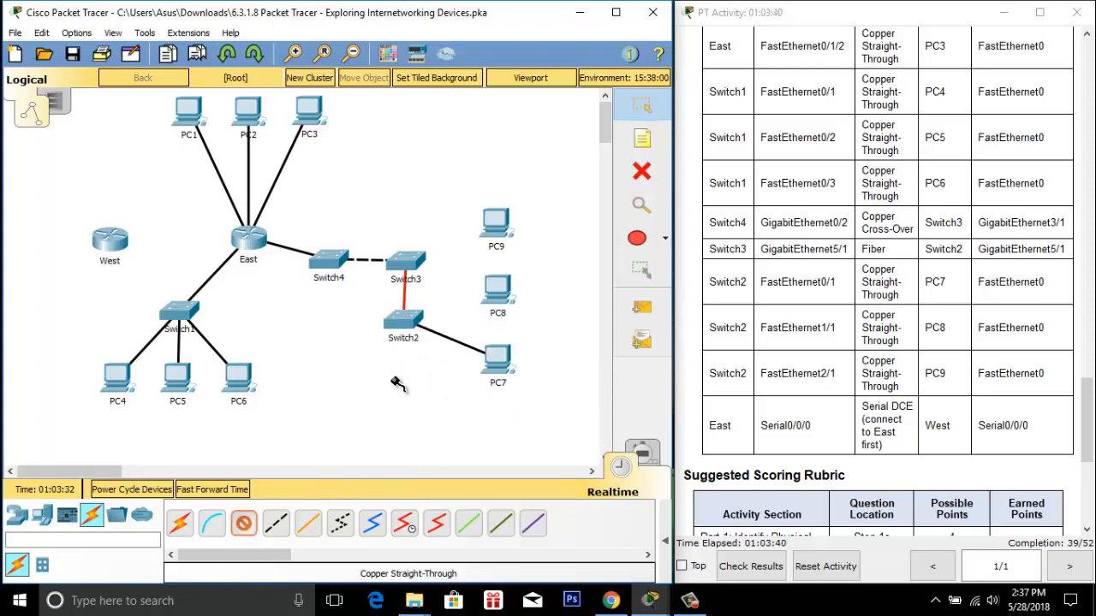
{"action": "left_click", "coordinate": [404, 319]}
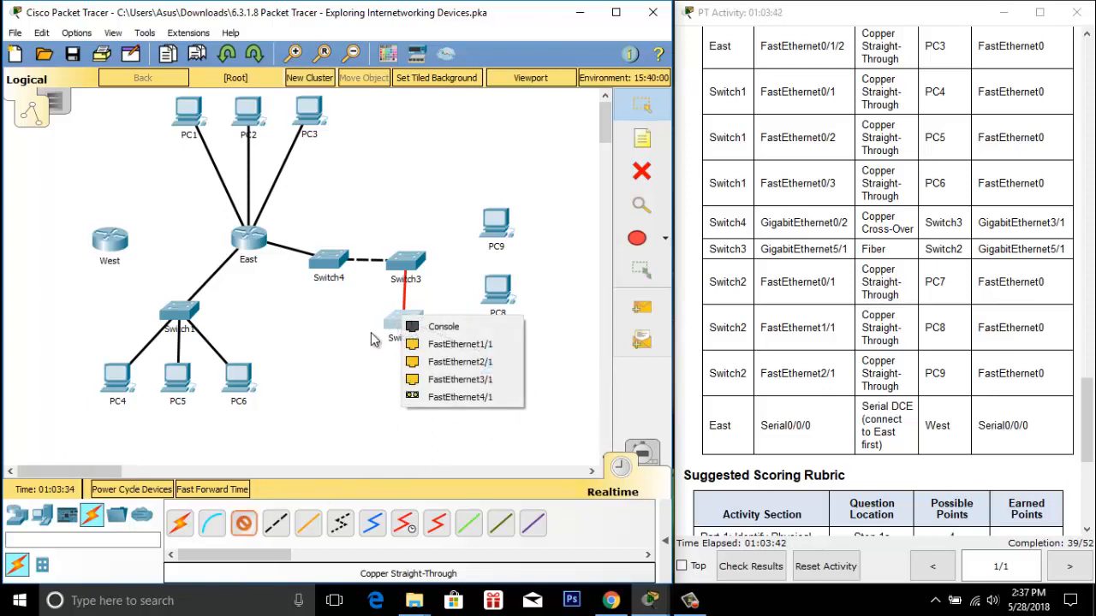
{"action": "left_click", "coordinate": [438, 345]}
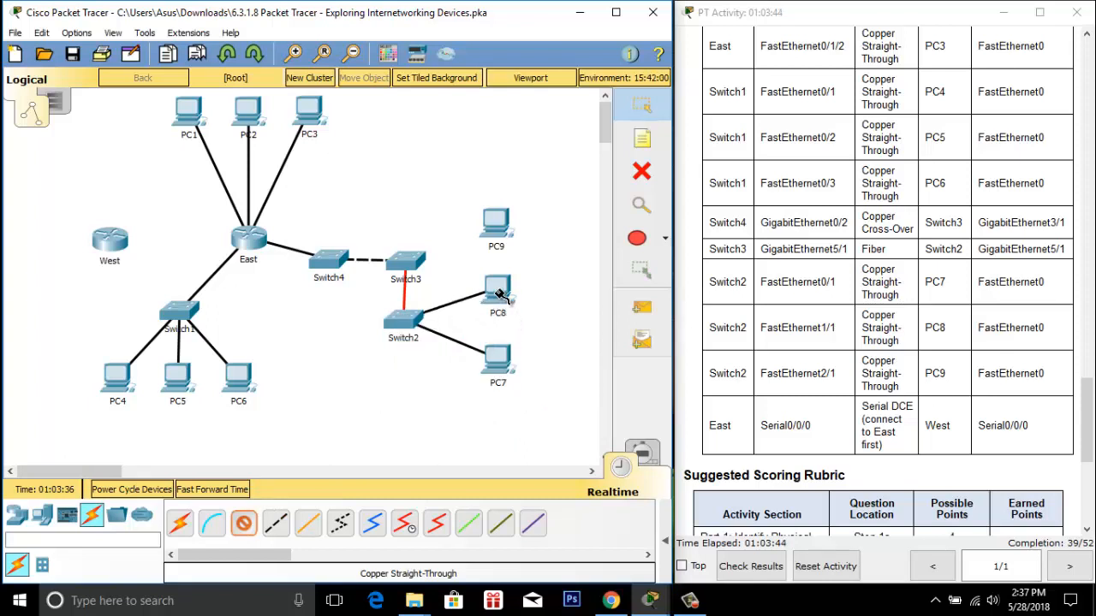
{"action": "left_click", "coordinate": [501, 295]}
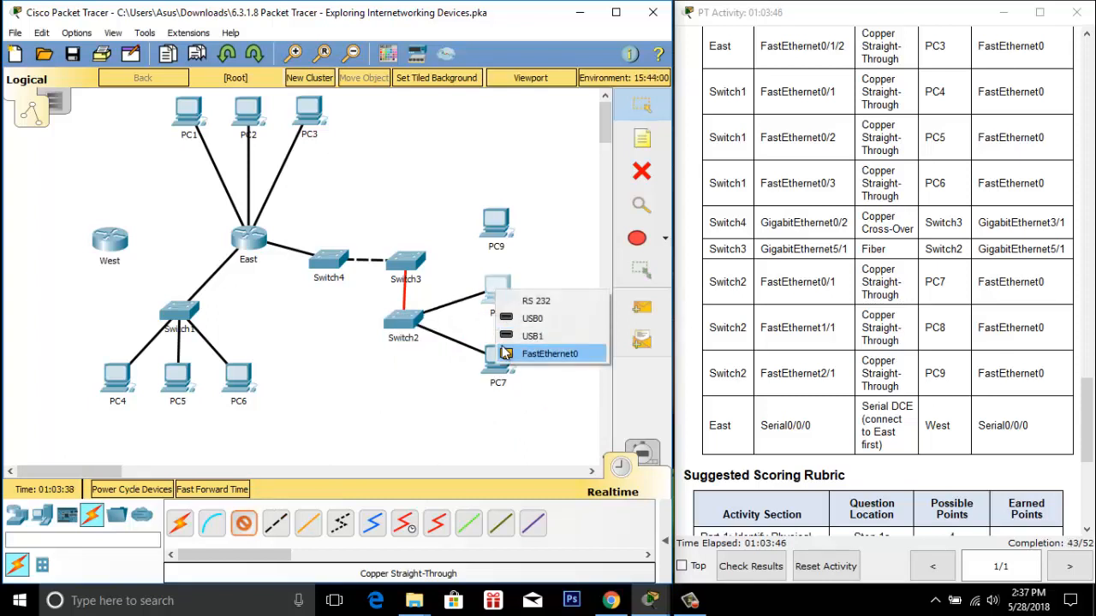
{"action": "left_click", "coordinate": [540, 350]}
Connect Switch2 FastEthernet2/1 to PC9 FastEthernet0 with a Copper Straight-Through cable
{"action": "left_click", "coordinate": [246, 525]}
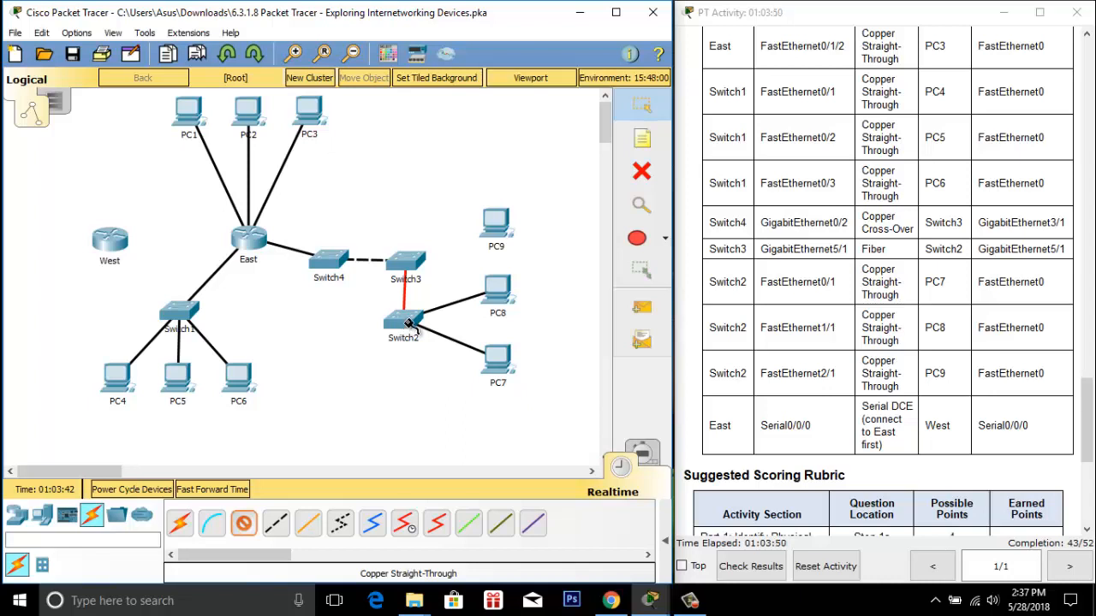
{"action": "left_click", "coordinate": [410, 323]}
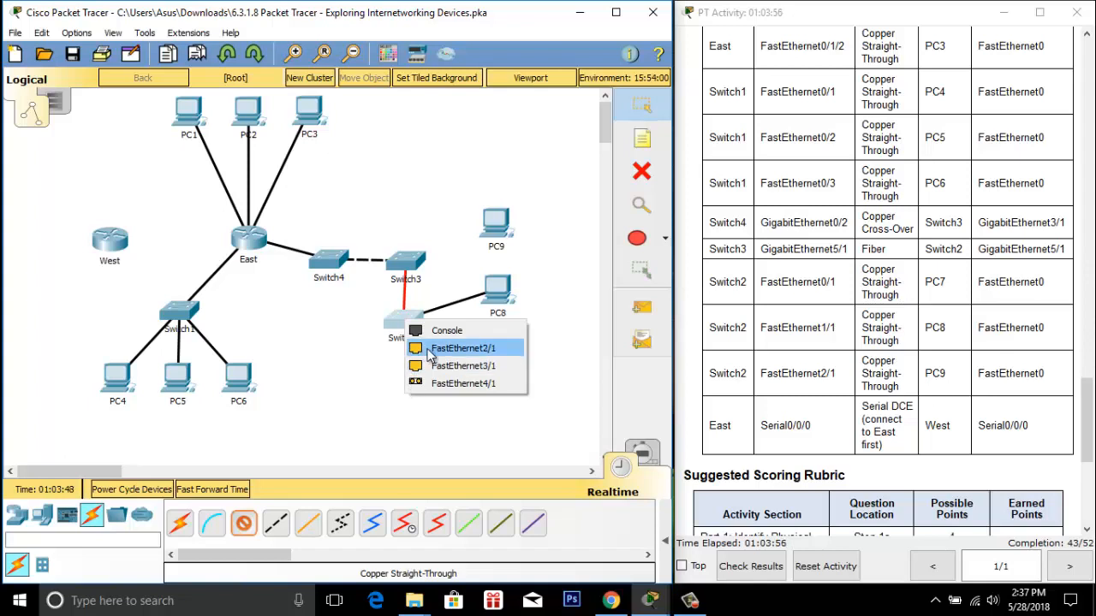
{"action": "left_click", "coordinate": [431, 351]}
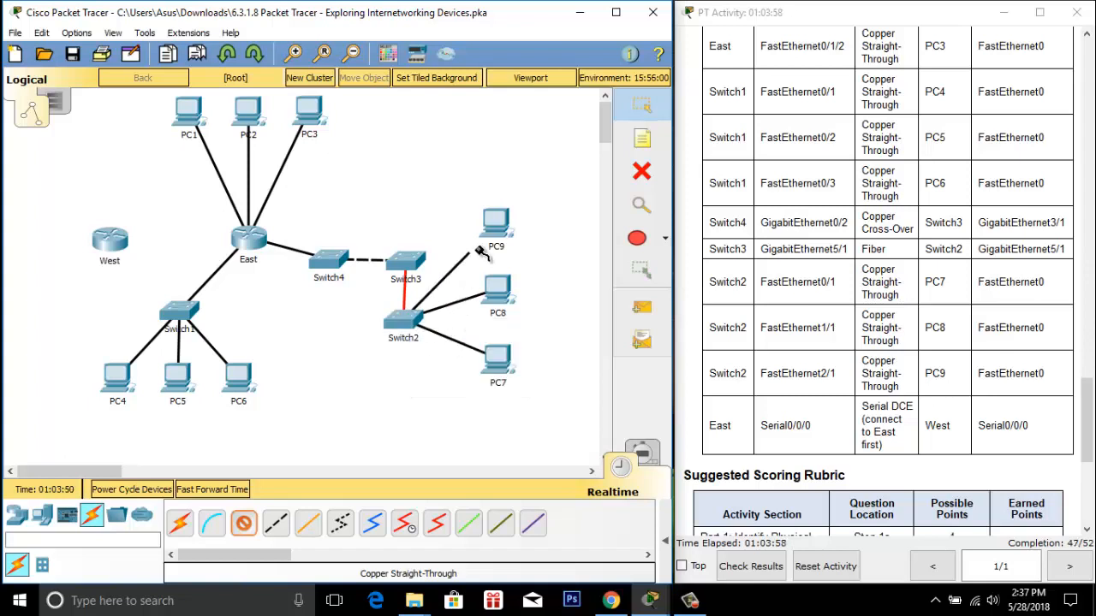
{"action": "left_click", "coordinate": [498, 233]}
{"action": "left_click", "coordinate": [498, 233]}
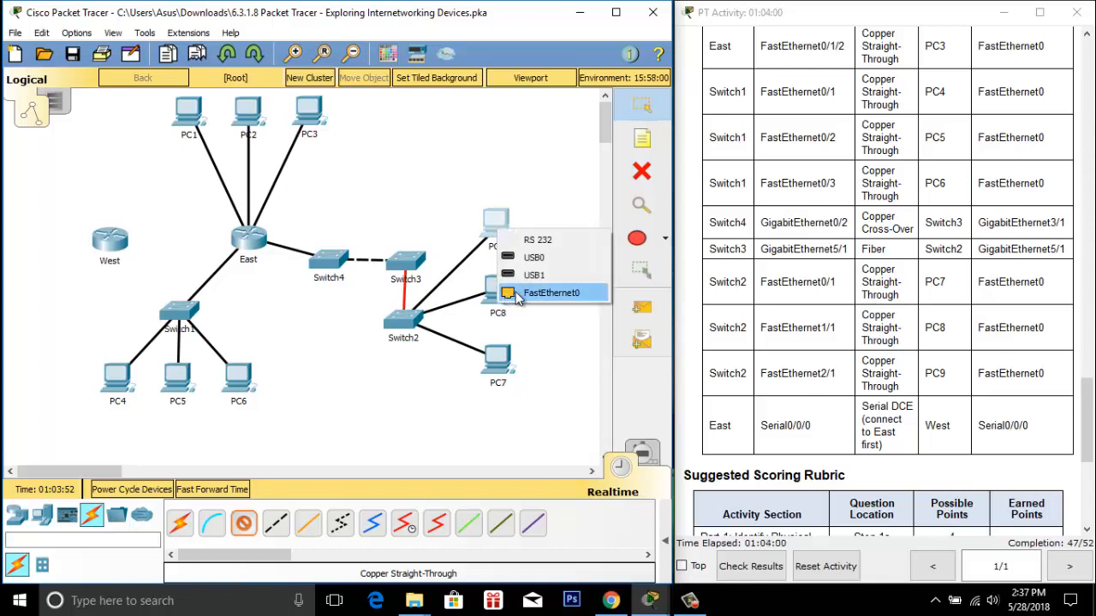
{"action": "left_click", "coordinate": [518, 298]}
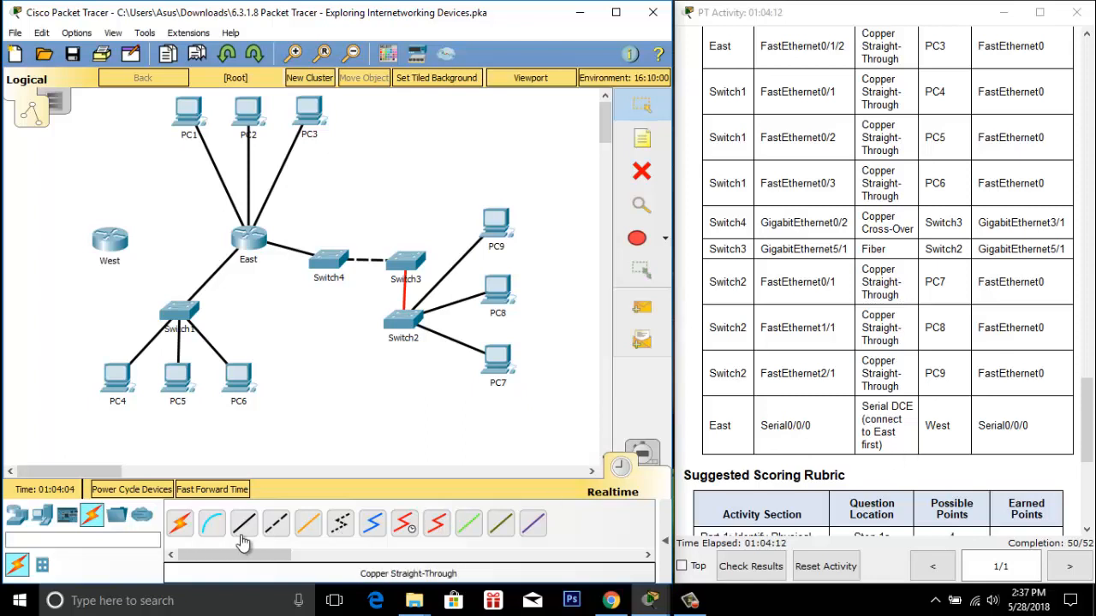
Connect East Serial0/0/0 to West Serial0/0/0 with a Serial DCE cable, starting from East
{"action": "left_click", "coordinate": [410, 524]}
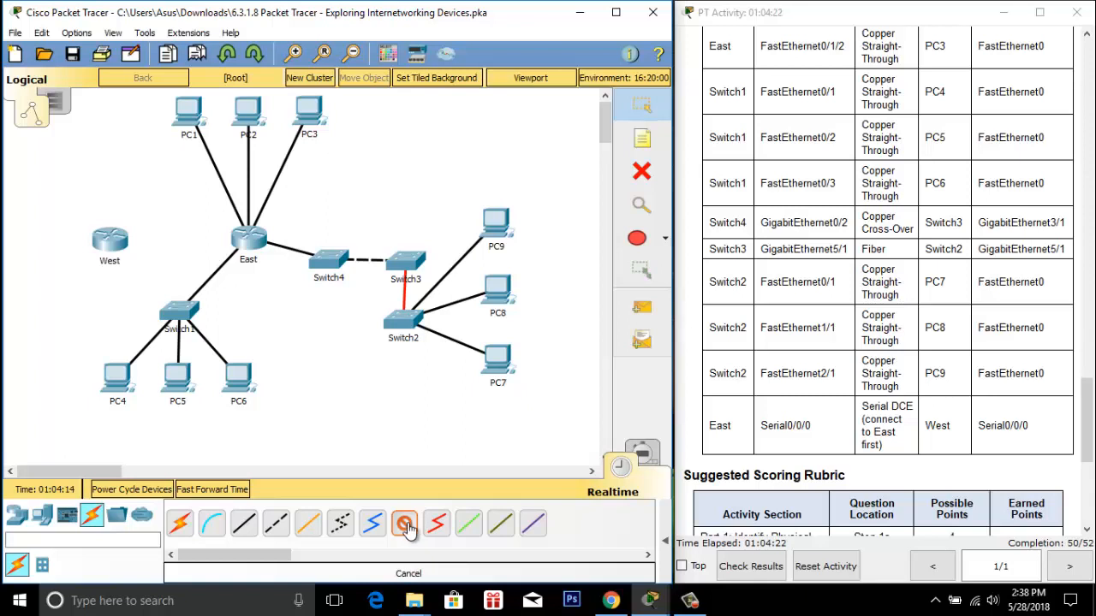
{"action": "left_click", "coordinate": [250, 240]}
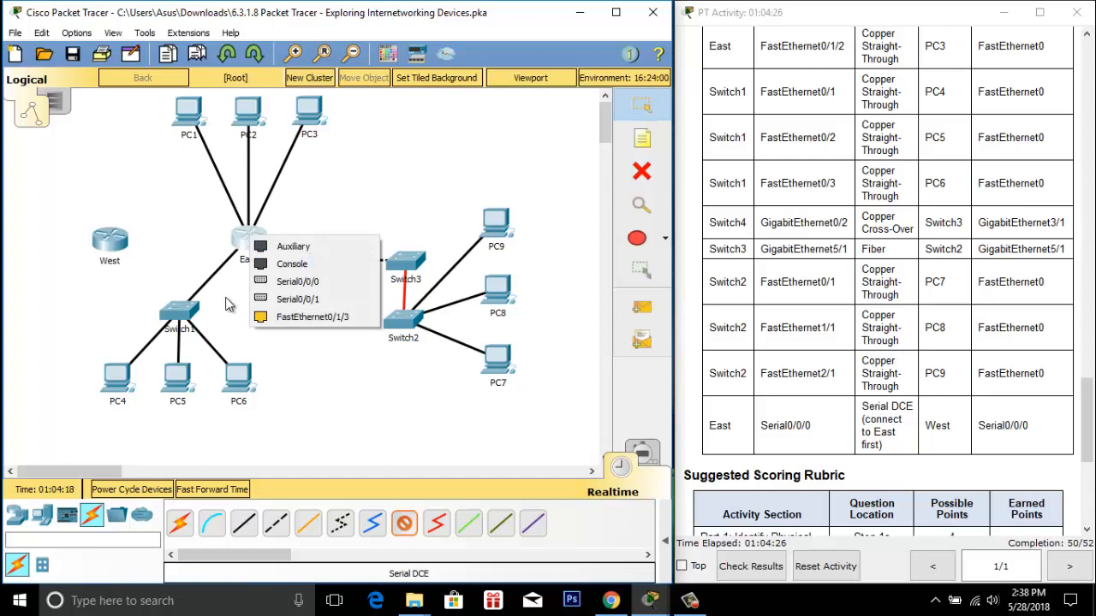
{"action": "left_click", "coordinate": [283, 281]}
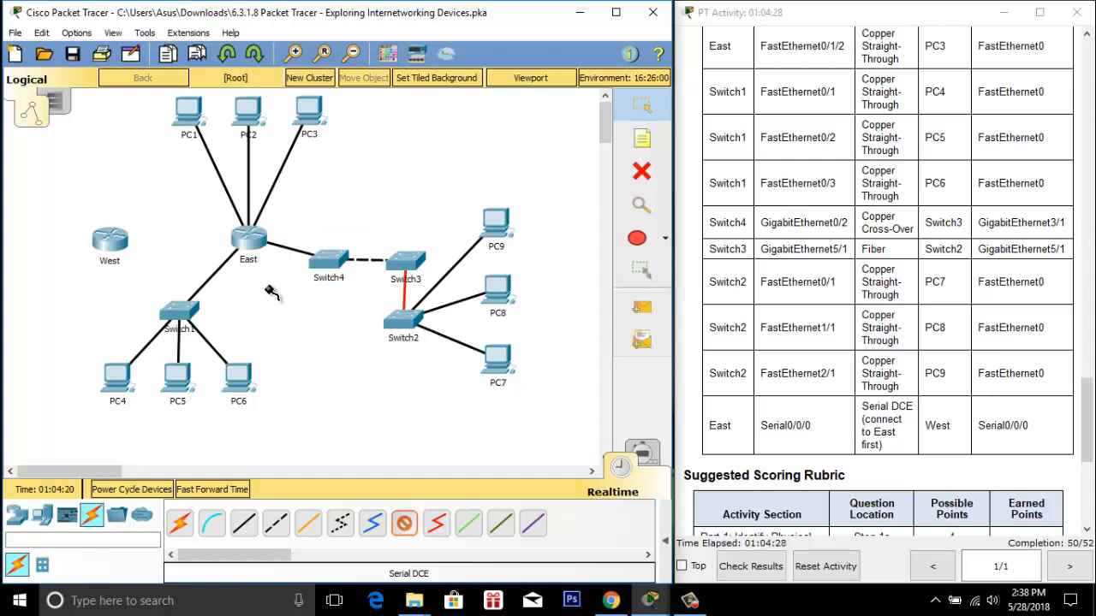
{"action": "left_click", "coordinate": [110, 245]}
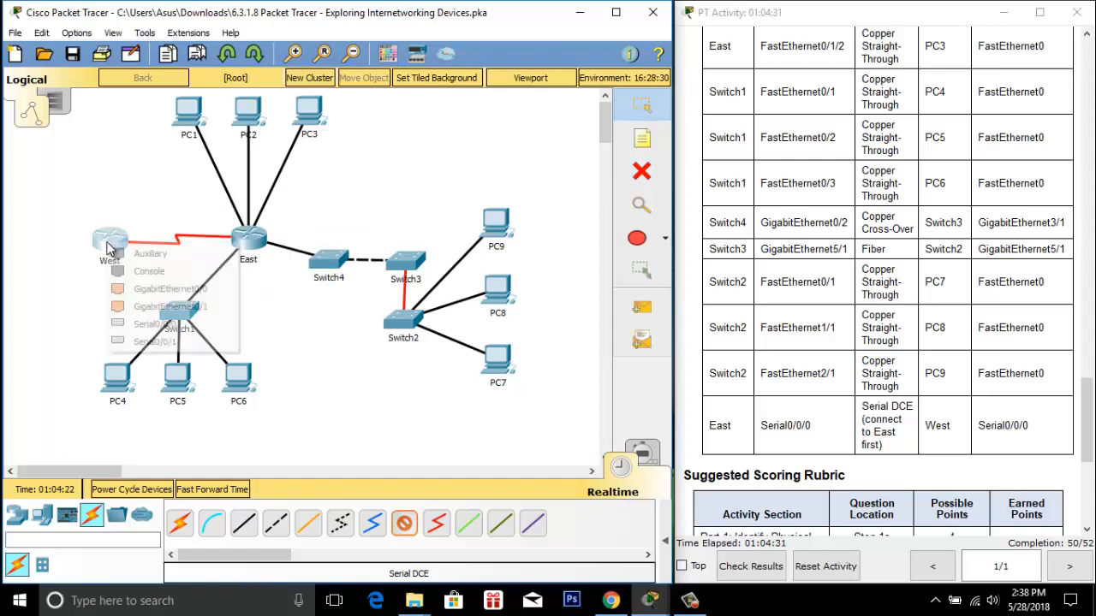
{"action": "left_click", "coordinate": [133, 325]}
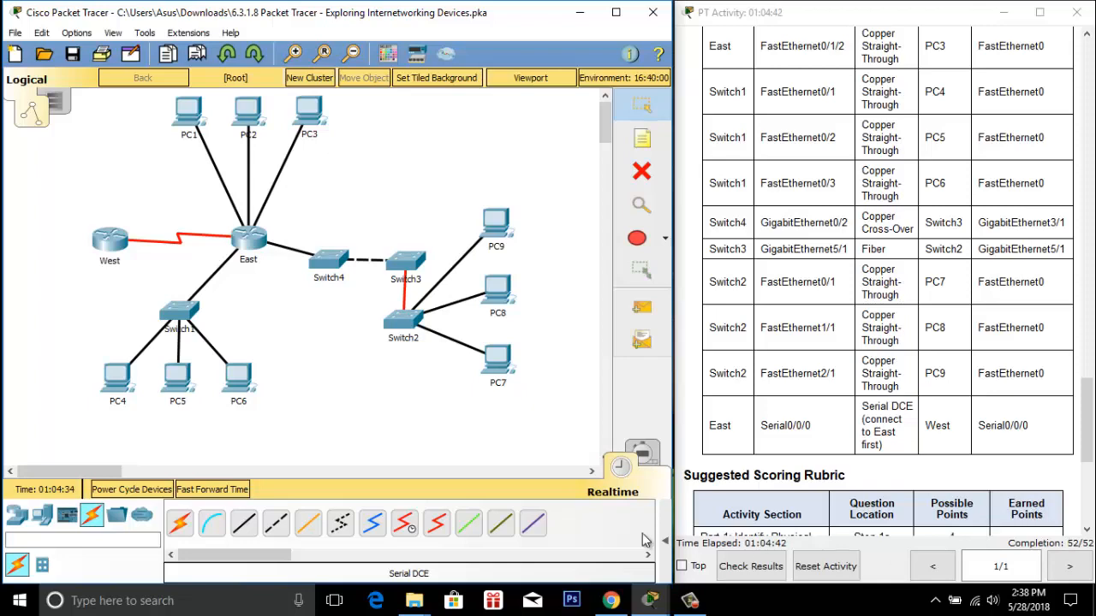
Check the activity results and review the assessment items for the status of every device connection
{"action": "left_click", "coordinate": [757, 569]}
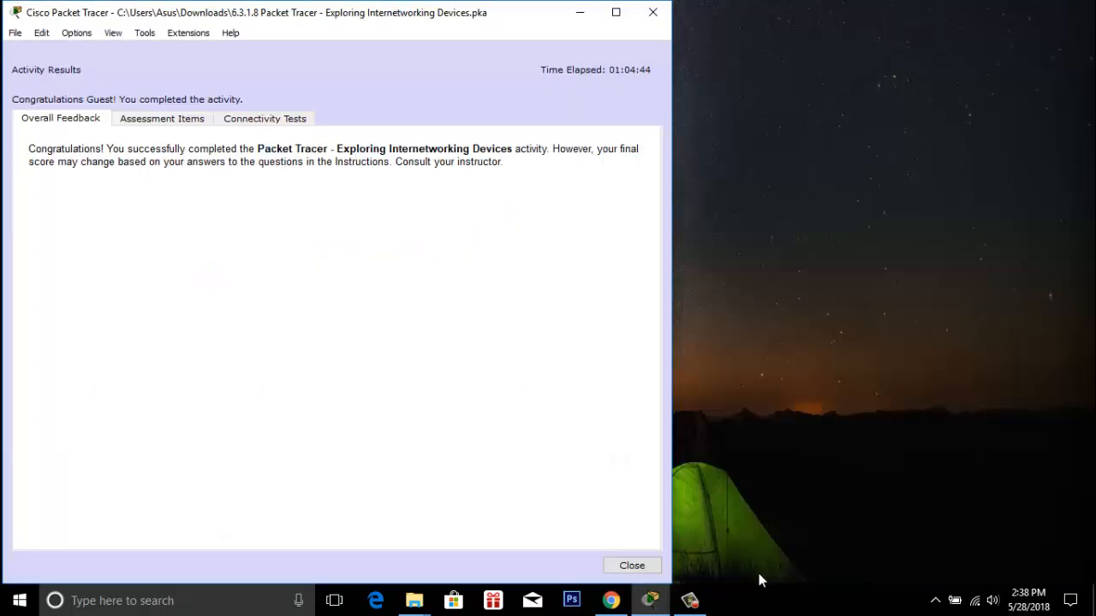
{"action": "left_click", "coordinate": [252, 122]}
{"action": "left_click", "coordinate": [171, 122]}
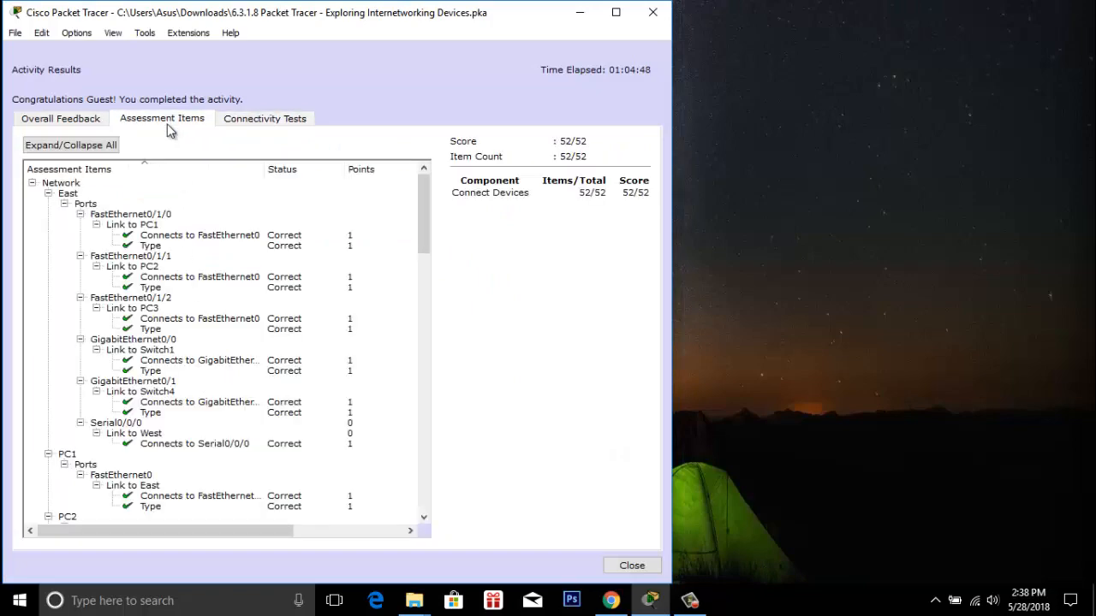
{"action": "scroll", "coordinate": [211, 282], "scroll_direction": "down", "scroll_amount": 20}
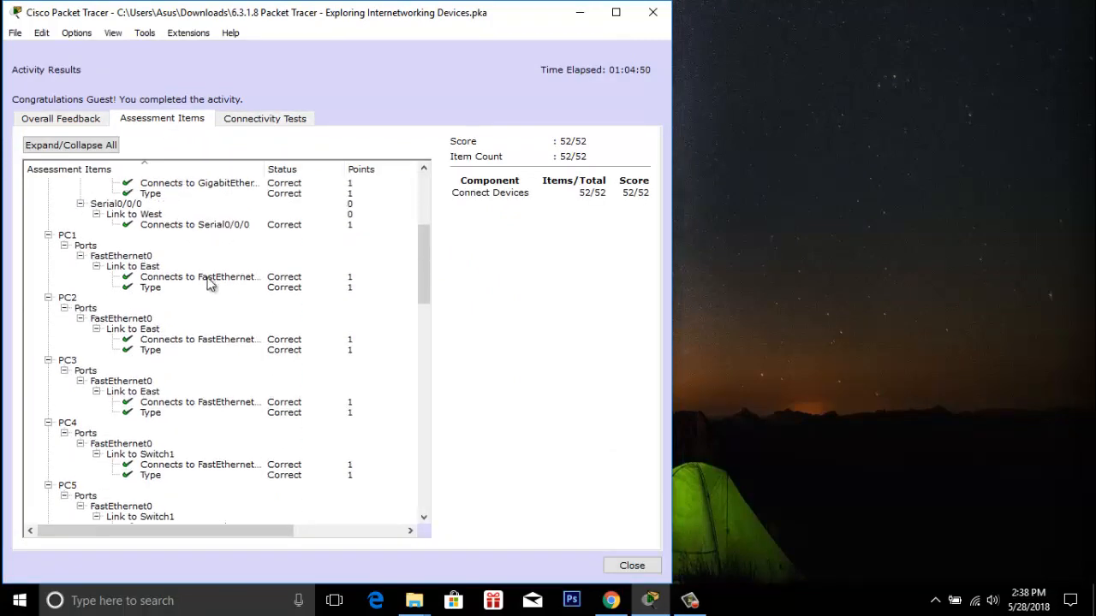
{"action": "scroll", "coordinate": [157, 441], "scroll_direction": "down", "scroll_amount": 8}
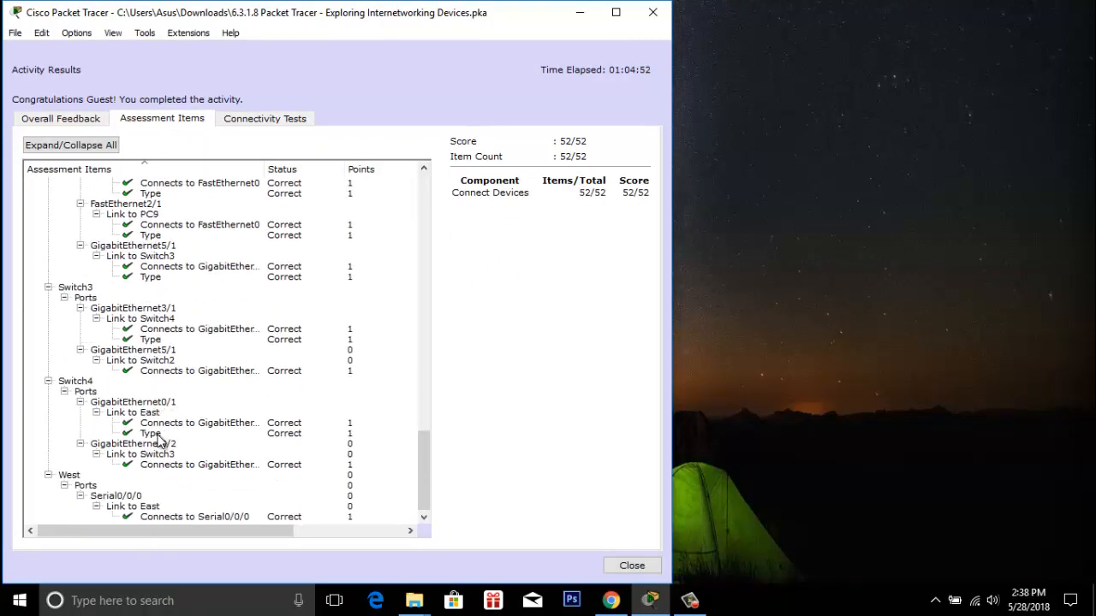
{"action": "scroll", "coordinate": [172, 437], "scroll_direction": "up", "scroll_amount": 12}
{"action": "scroll", "coordinate": [173, 427], "scroll_direction": "up", "scroll_amount": 5}
{"action": "left_click", "coordinate": [175, 430]}
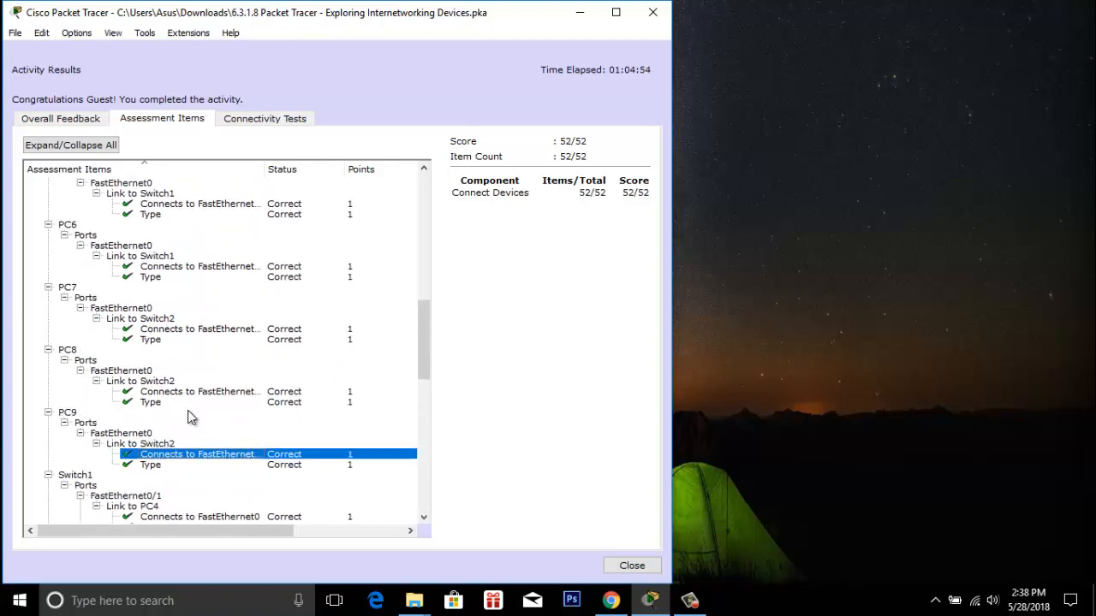
{"action": "left_click", "coordinate": [155, 380]}
{"action": "scroll", "coordinate": [205, 377], "scroll_direction": "up", "scroll_amount": 4}
{"action": "scroll", "coordinate": [254, 377], "scroll_direction": "up", "scroll_amount": 12}
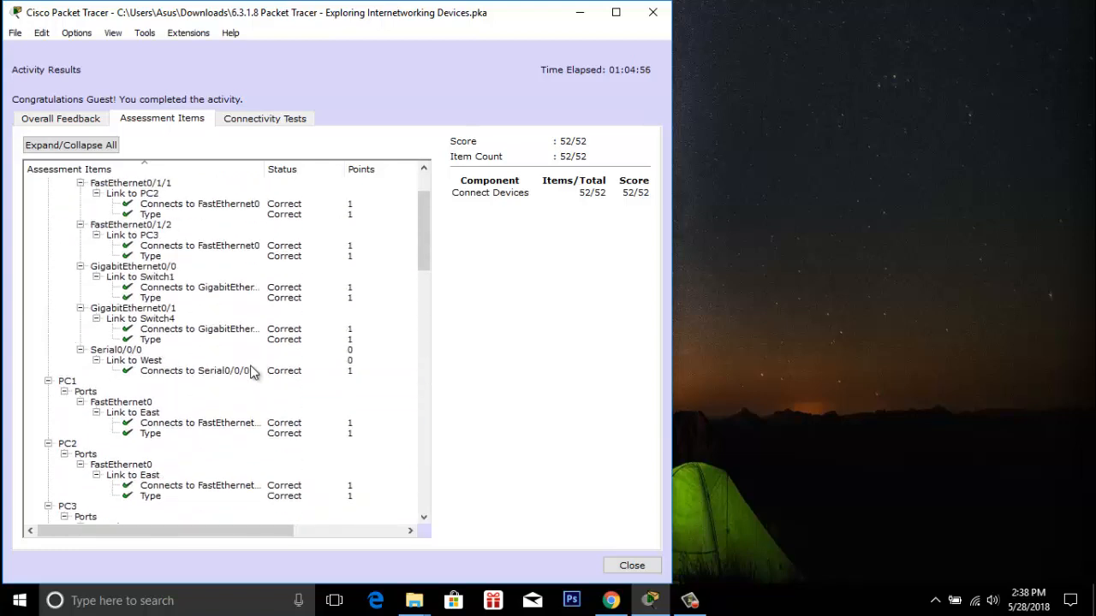